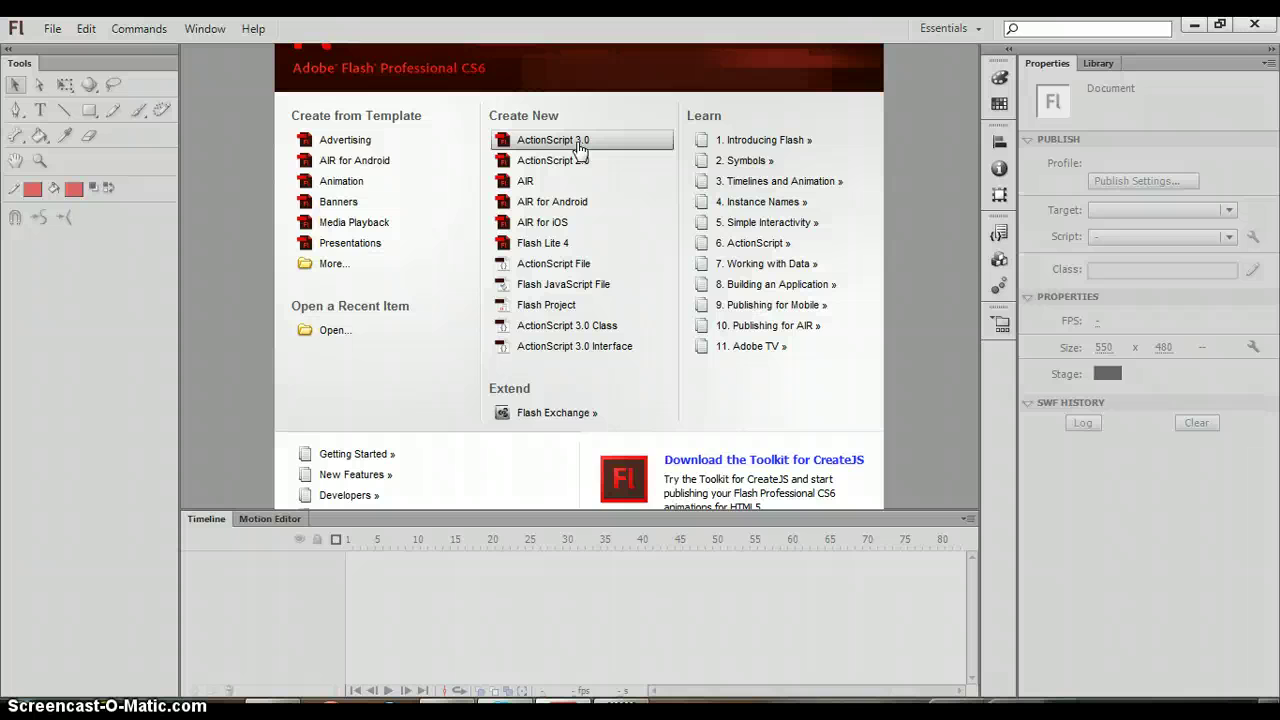
- Create a new ActionScript 3.0 document from the Welcome screen's Create New list
click(578, 145)
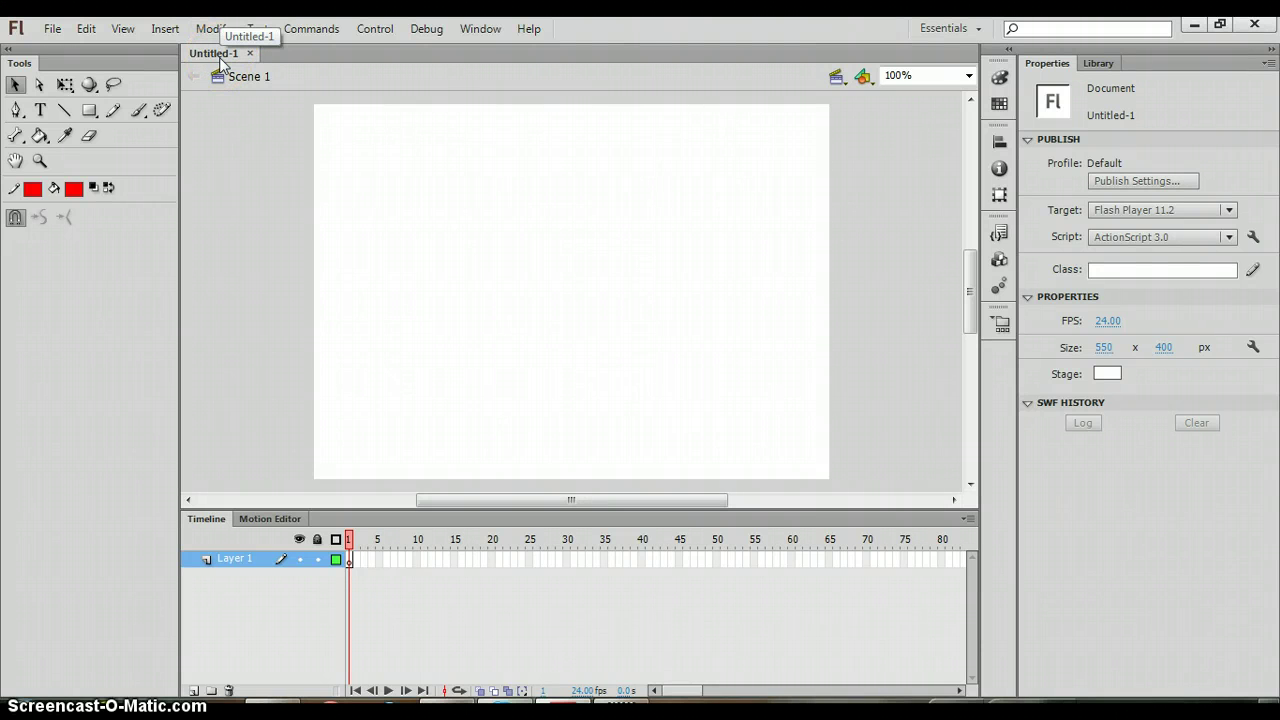
- Save the untitled document as tween.fla with File > Save As
click(53, 30)
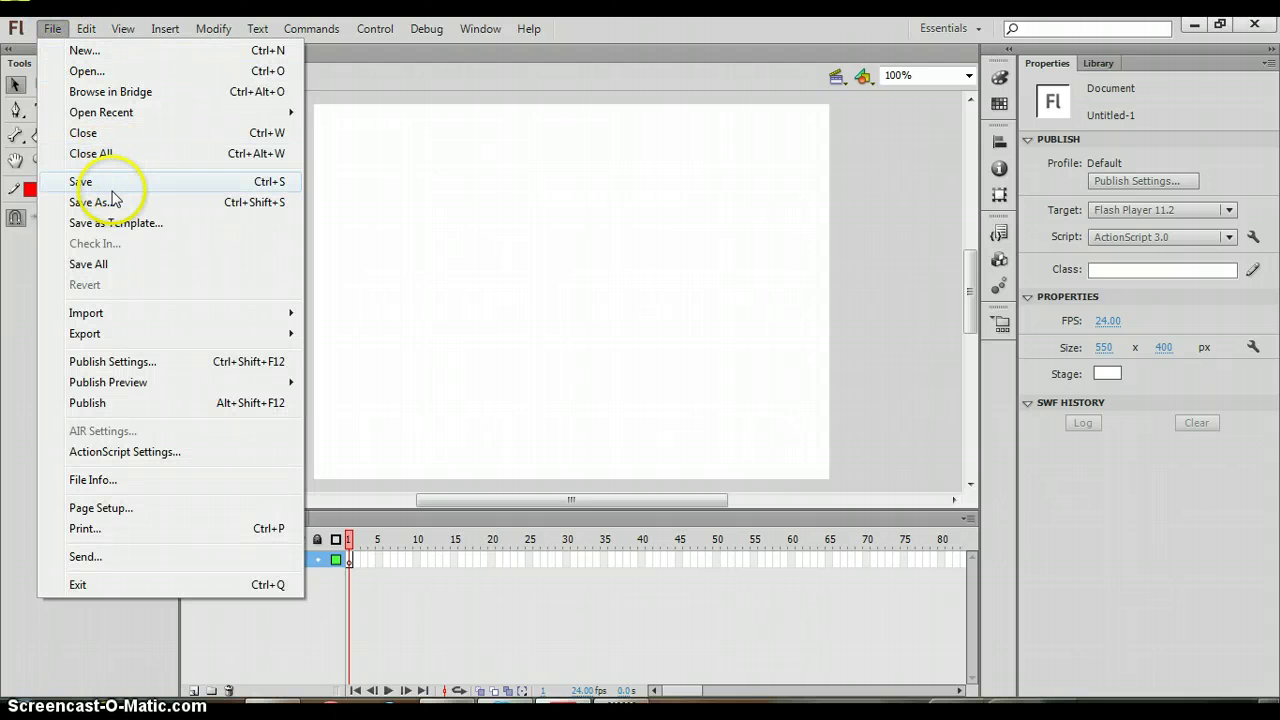
click(113, 202)
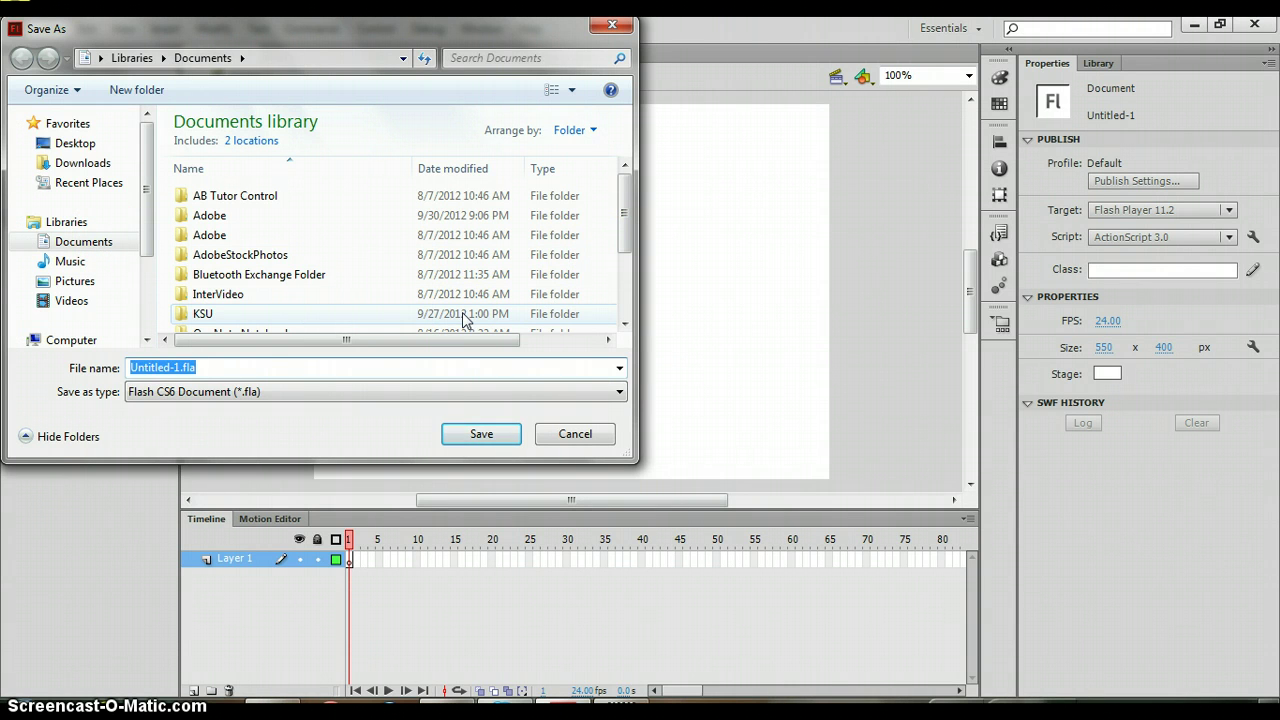
text(tween)
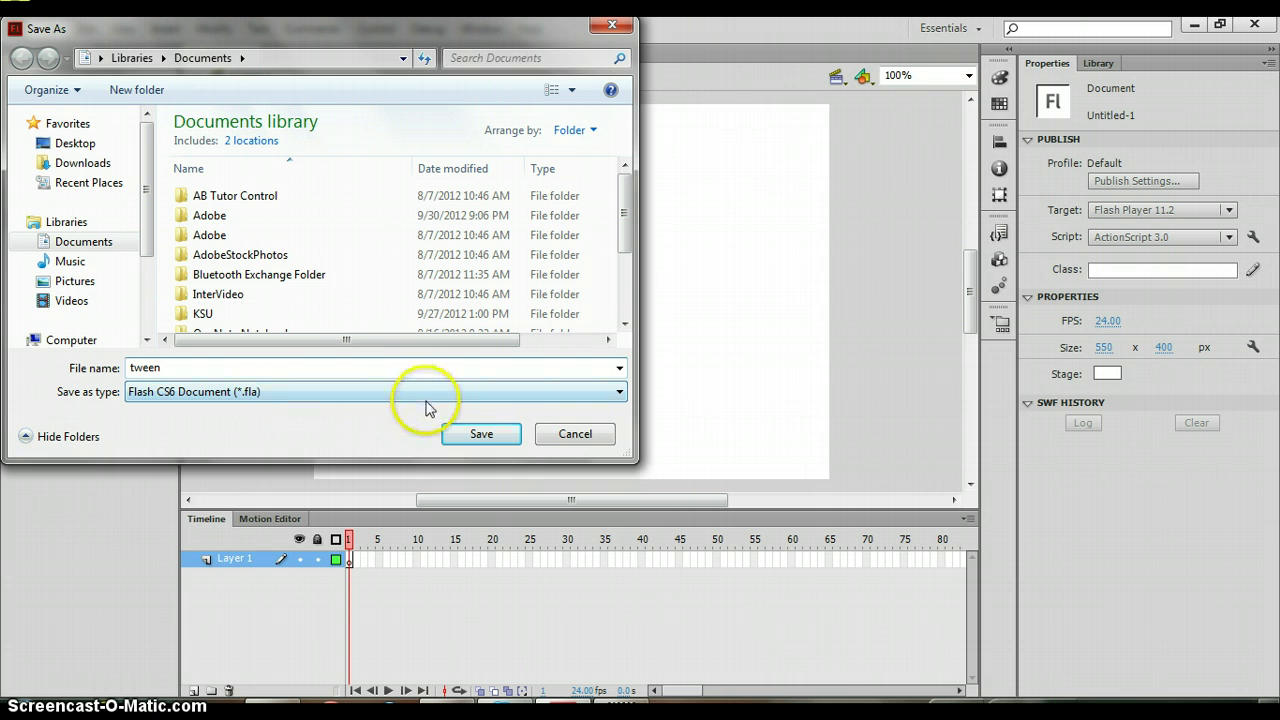
click(463, 434)
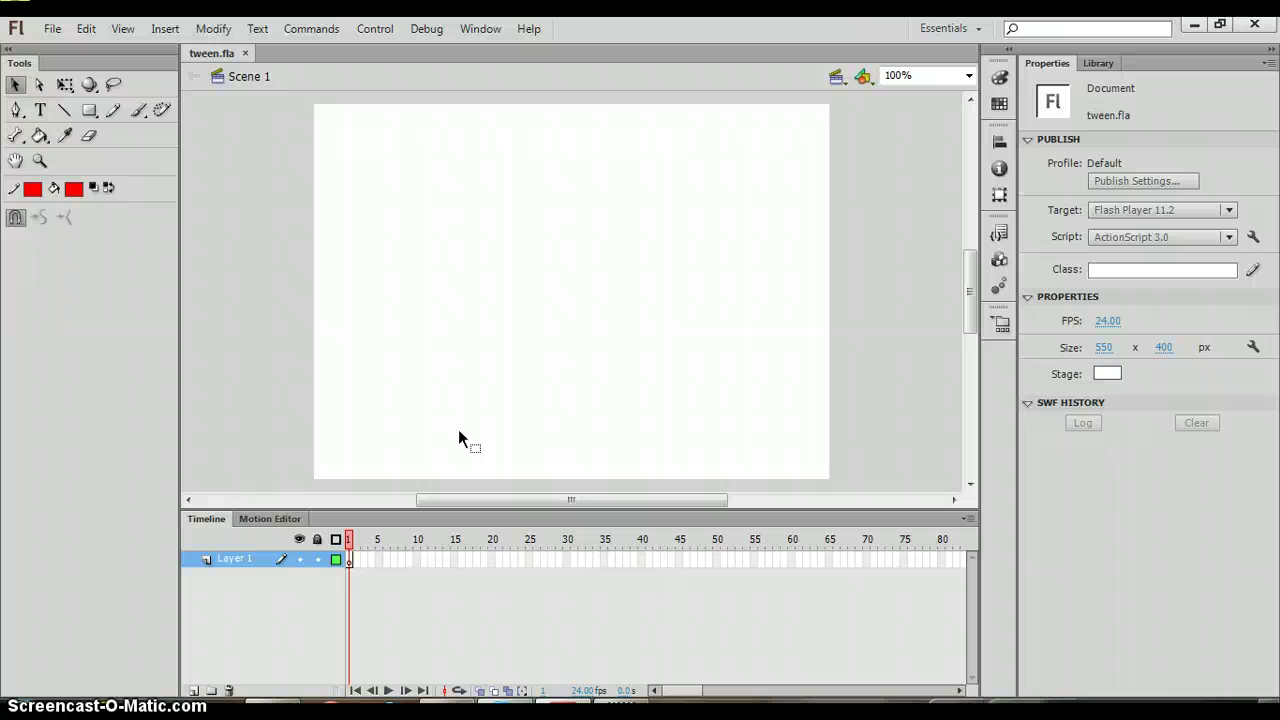
- Set the zoom level to Fit in Window so the whole stage shows
click(970, 76)
click(952, 90)
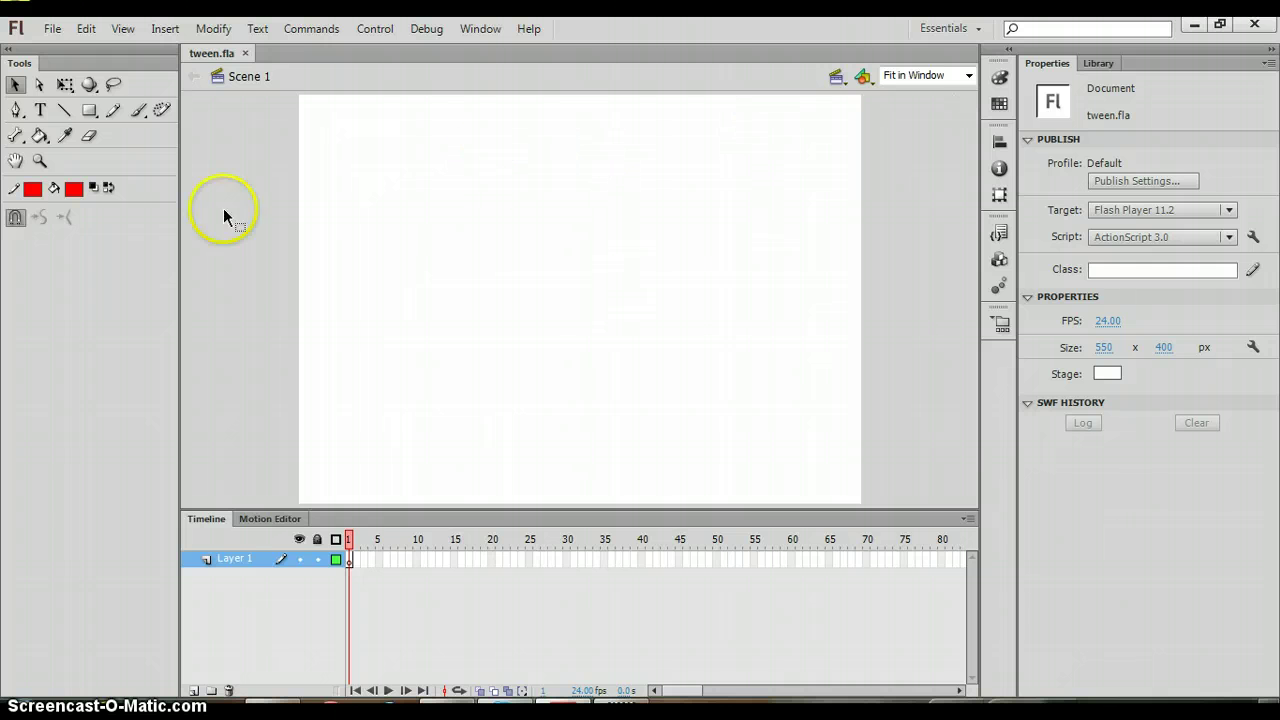
click(663, 350)
- Pick the Oval Tool from the Rectangle tool flyout
click(88, 109)
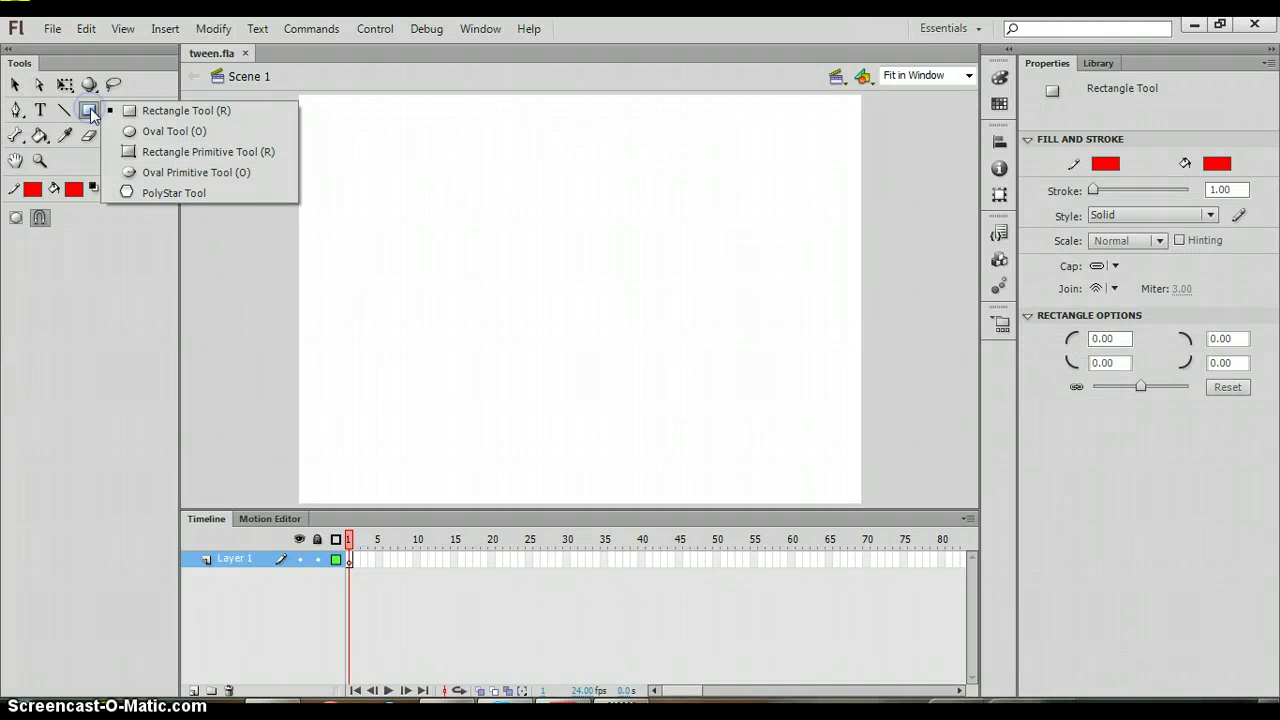
click(90, 113)
drag(92, 112, 145, 137)
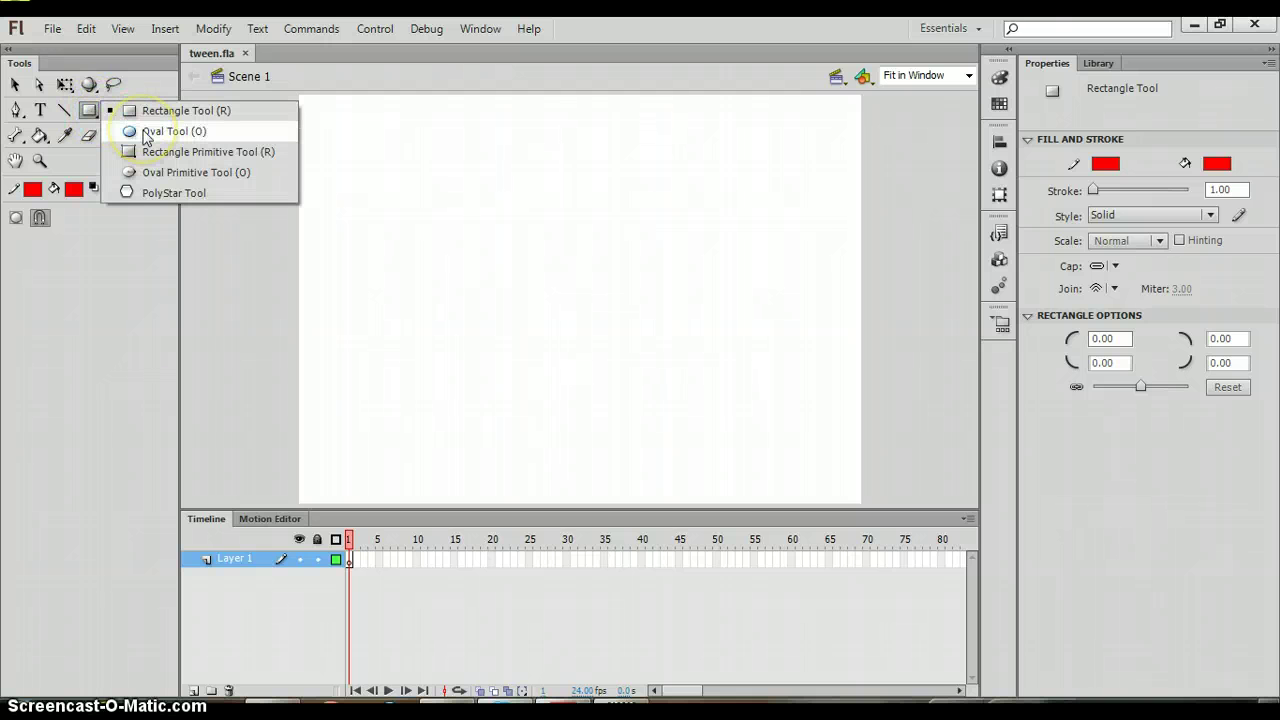
click(145, 133)
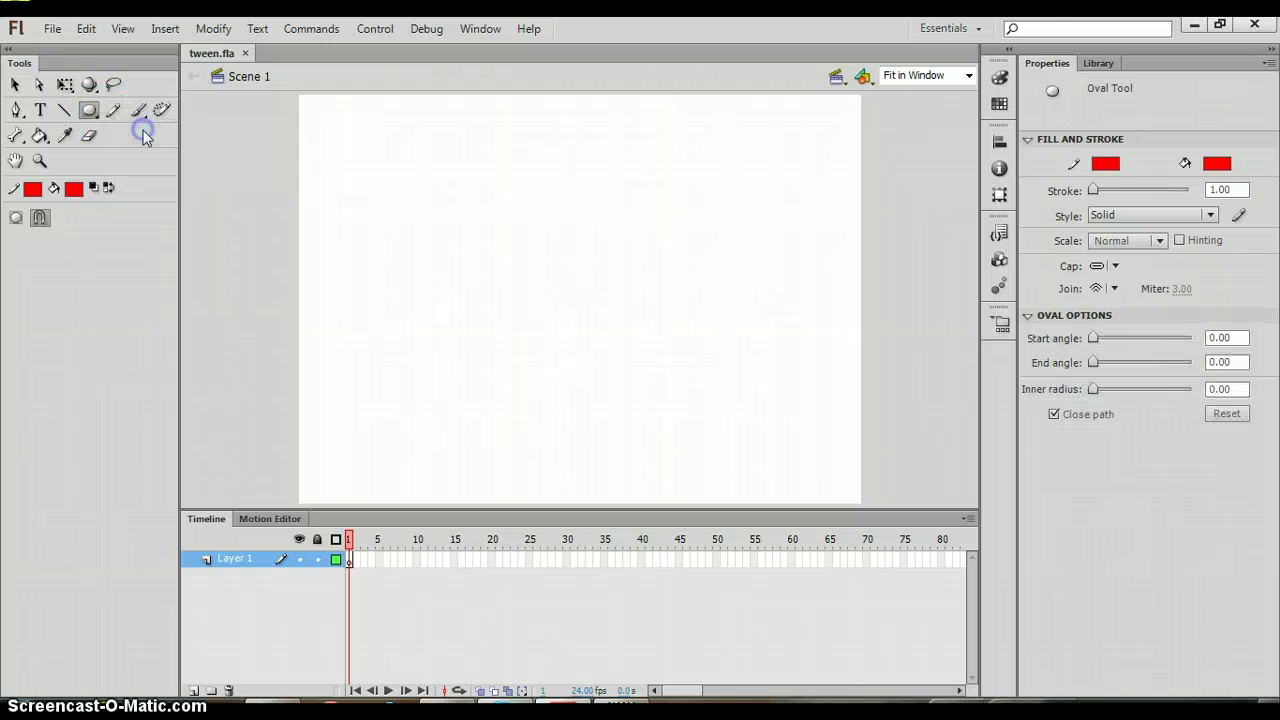
- Set the oval stroke colour to black (#000000), keeping the red fill
click(37, 194)
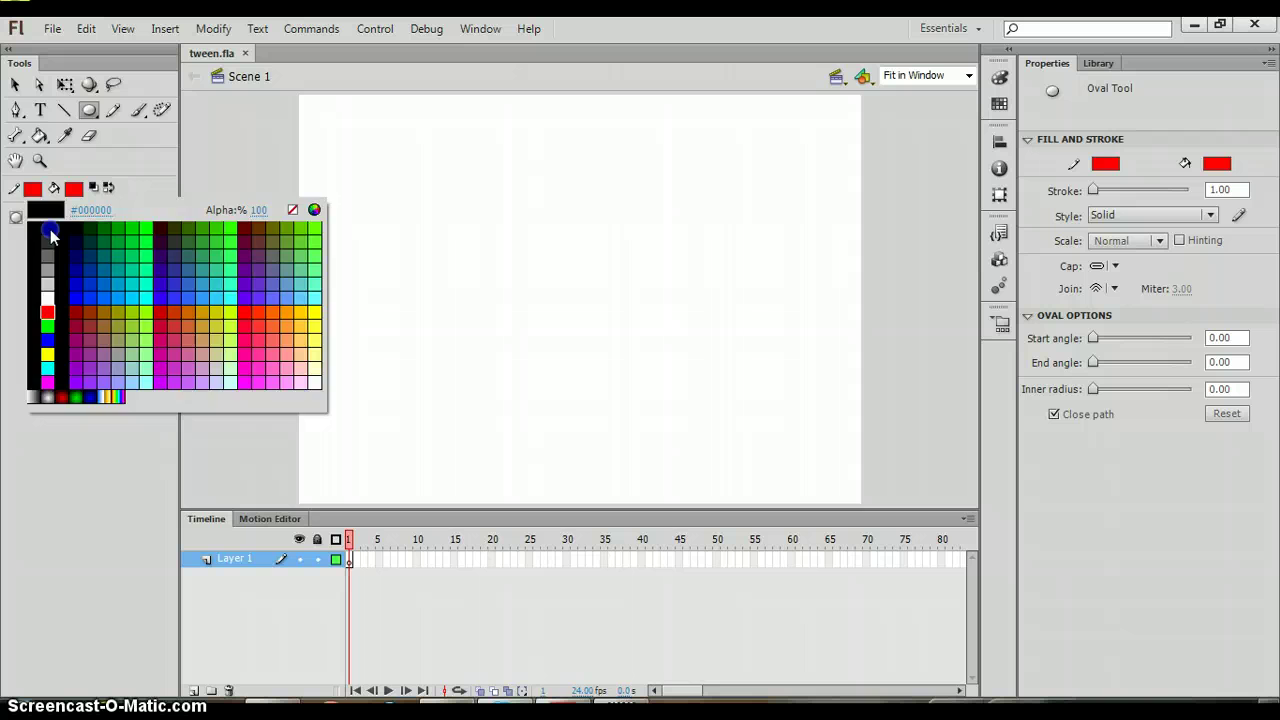
click(51, 234)
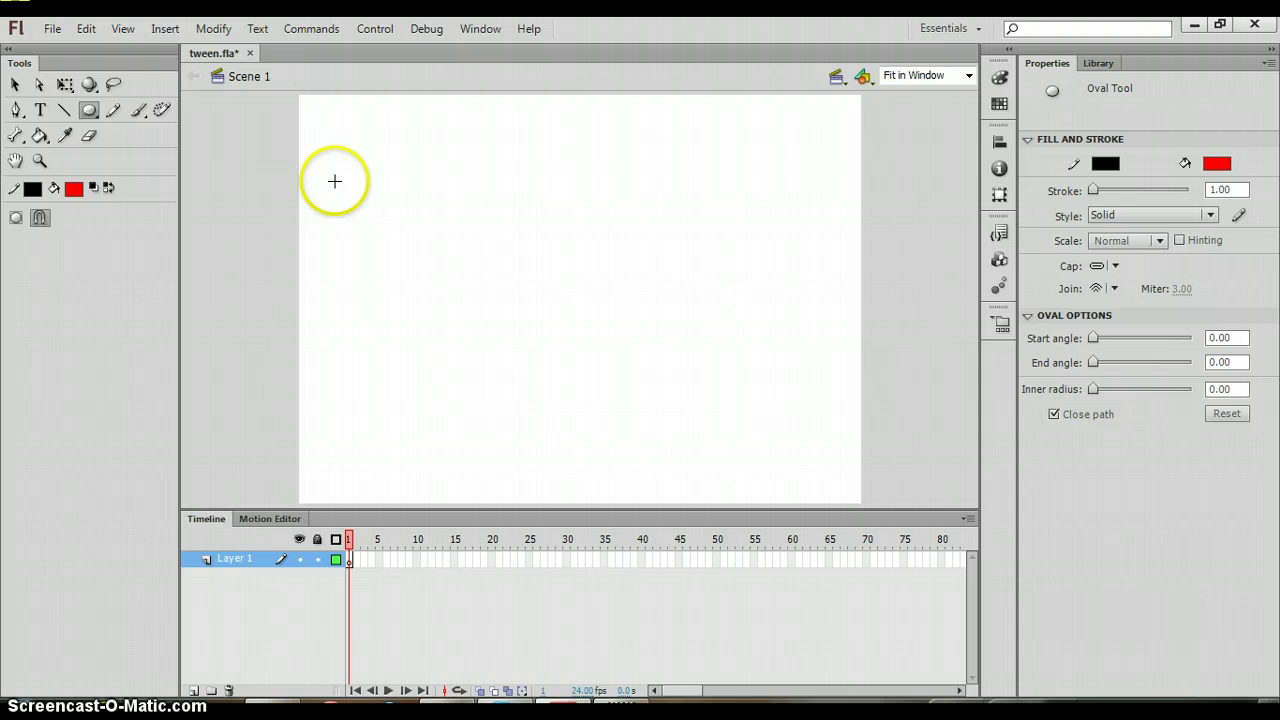
- Draw a red, black-outlined circle at the stage's upper-left and marquee-select it
drag(317, 163, 399, 212)
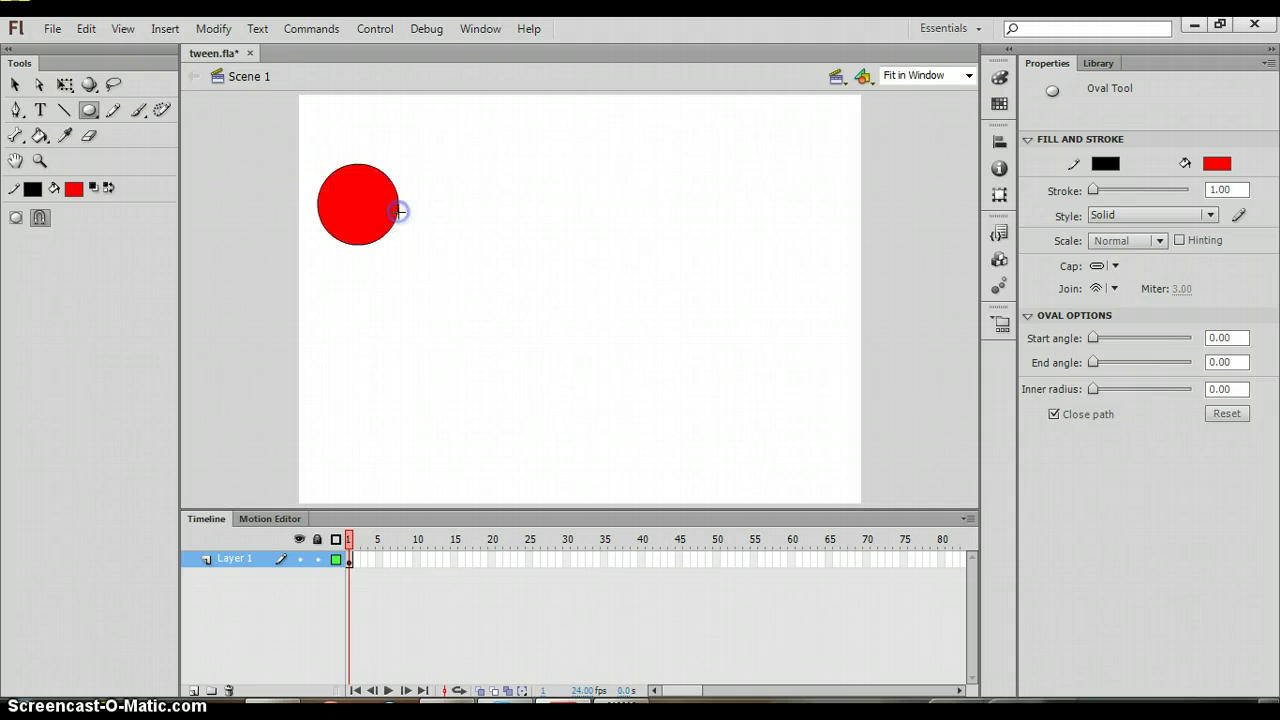
click(16, 86)
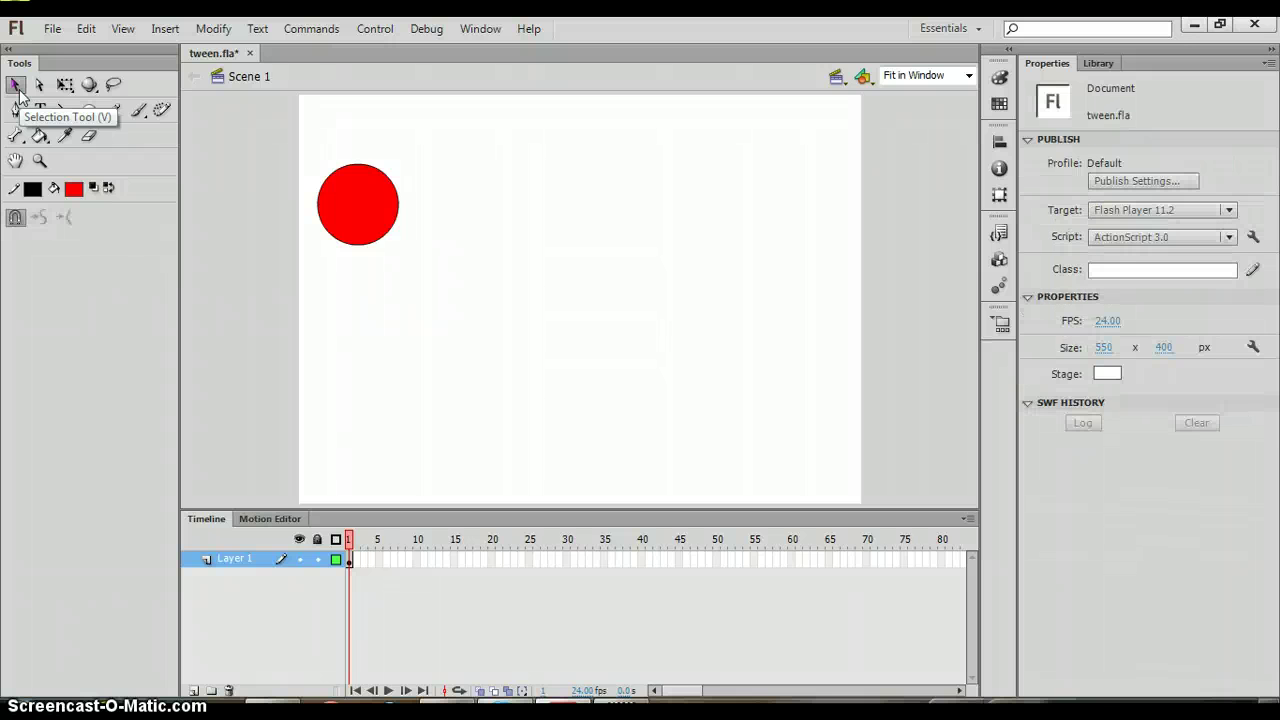
drag(241, 127, 519, 193)
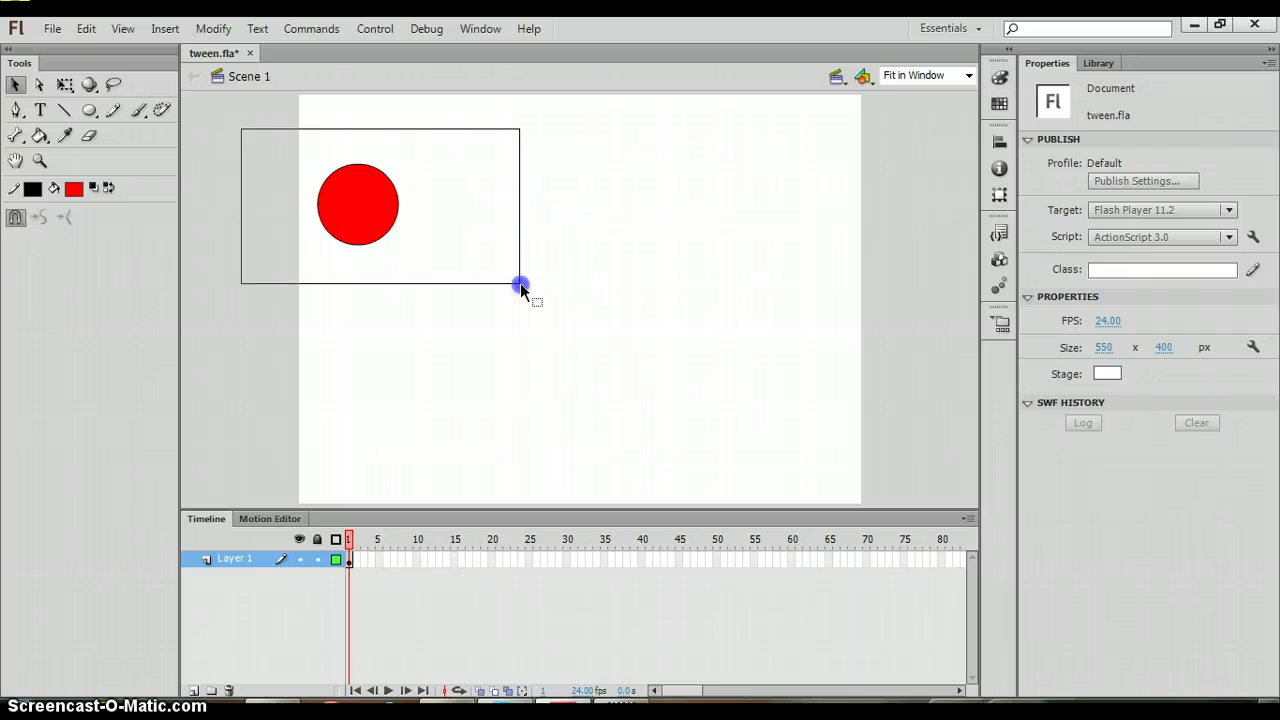
drag(520, 283, 520, 283)
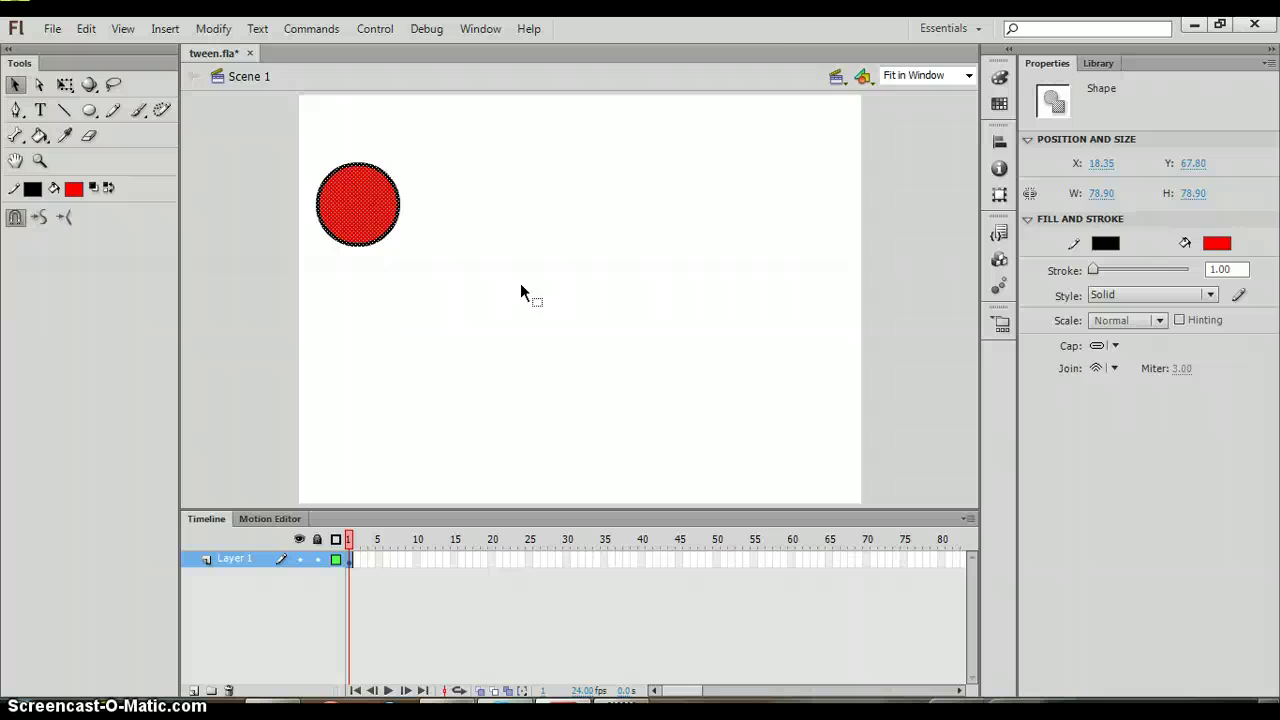
- Convert the circle with F8 into a Movie Clip symbol named 'red circle'
key(F8)
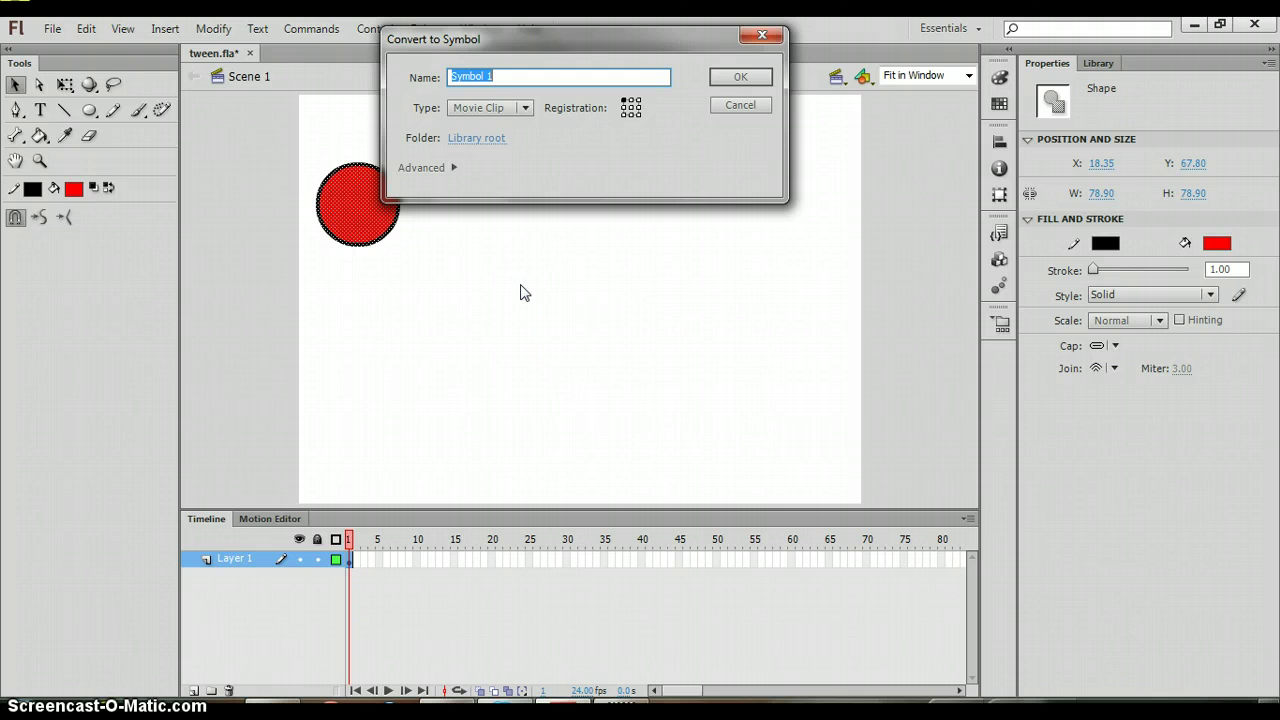
text(red circle)
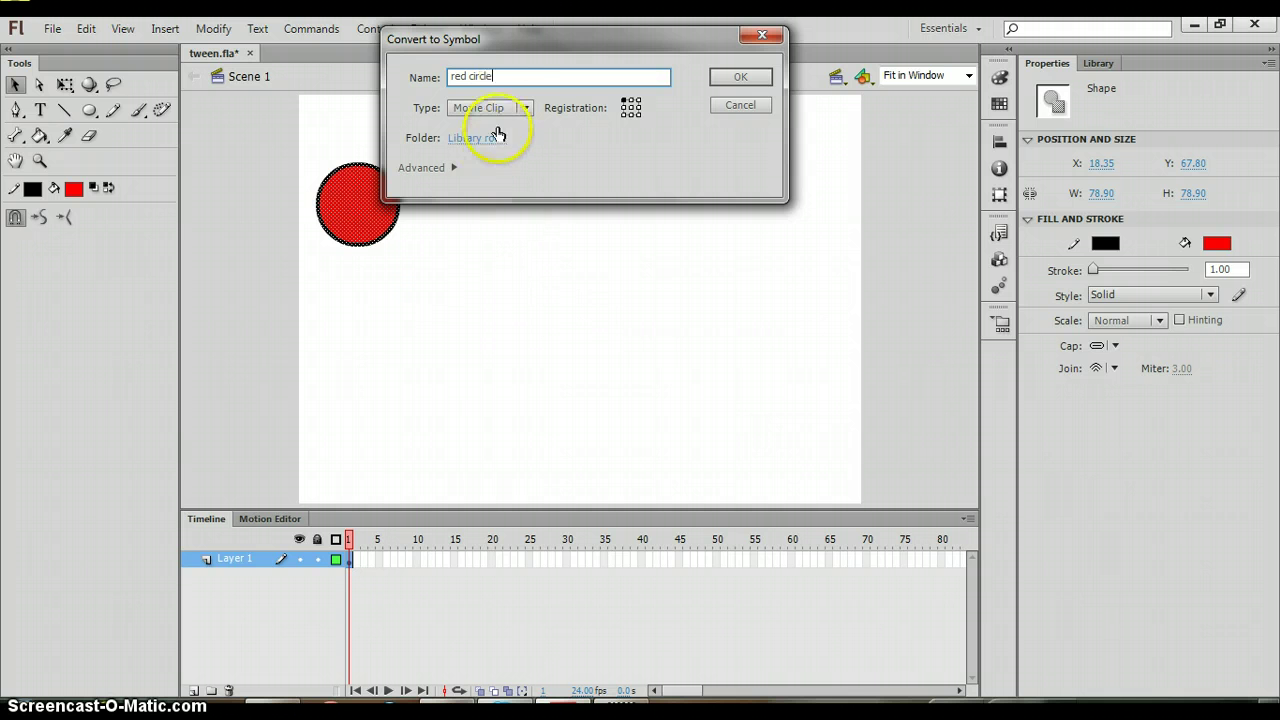
click(524, 108)
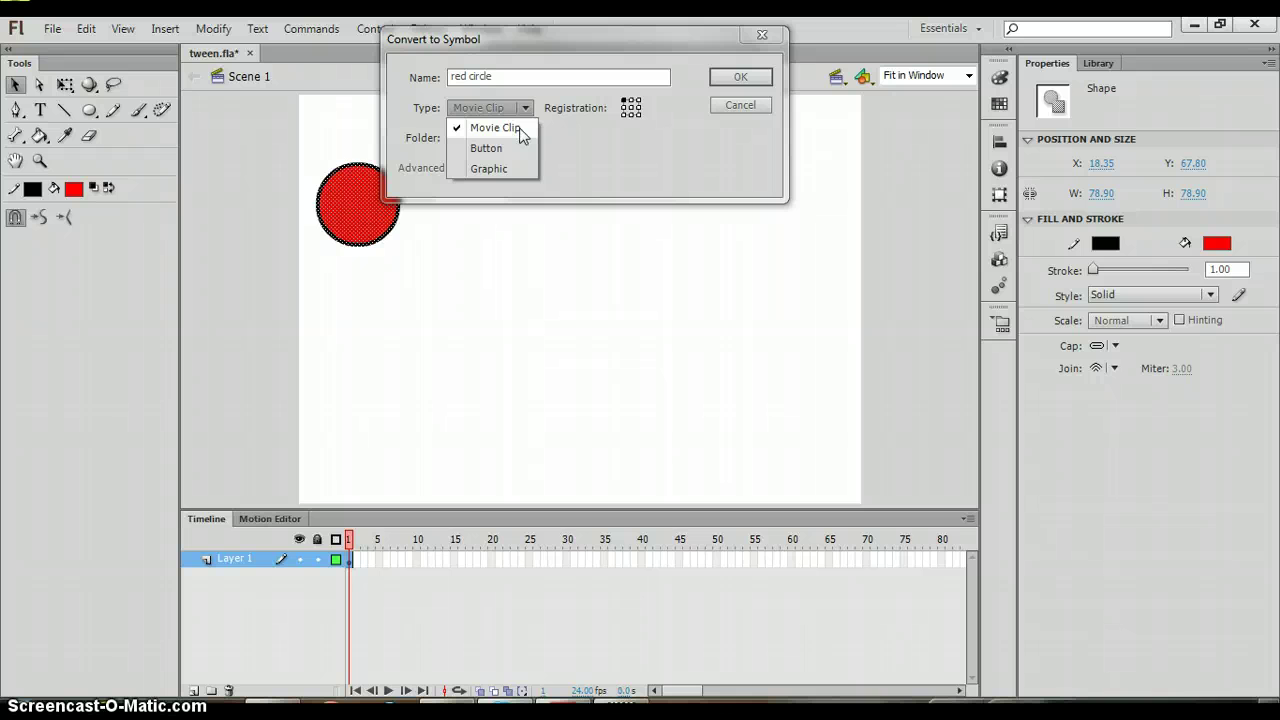
click(521, 128)
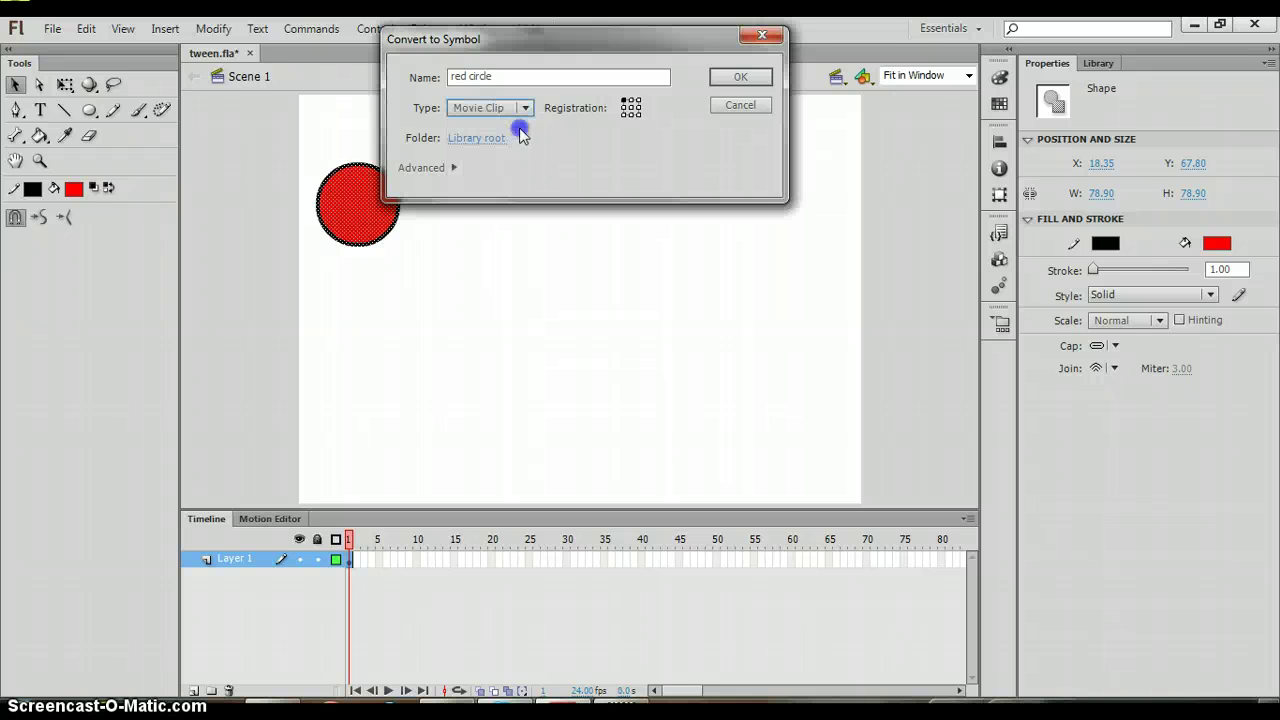
click(728, 84)
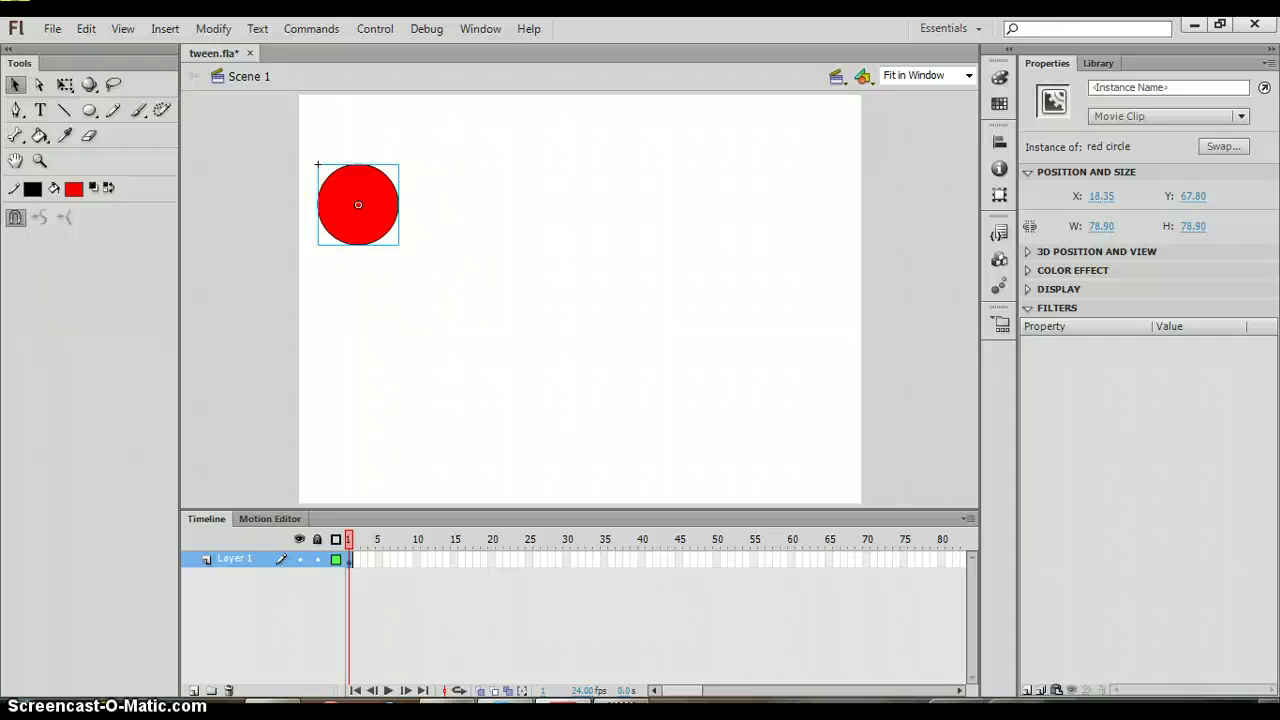
- Add a motion tween and move the circle to the stage's right at frame 24
click(166, 30)
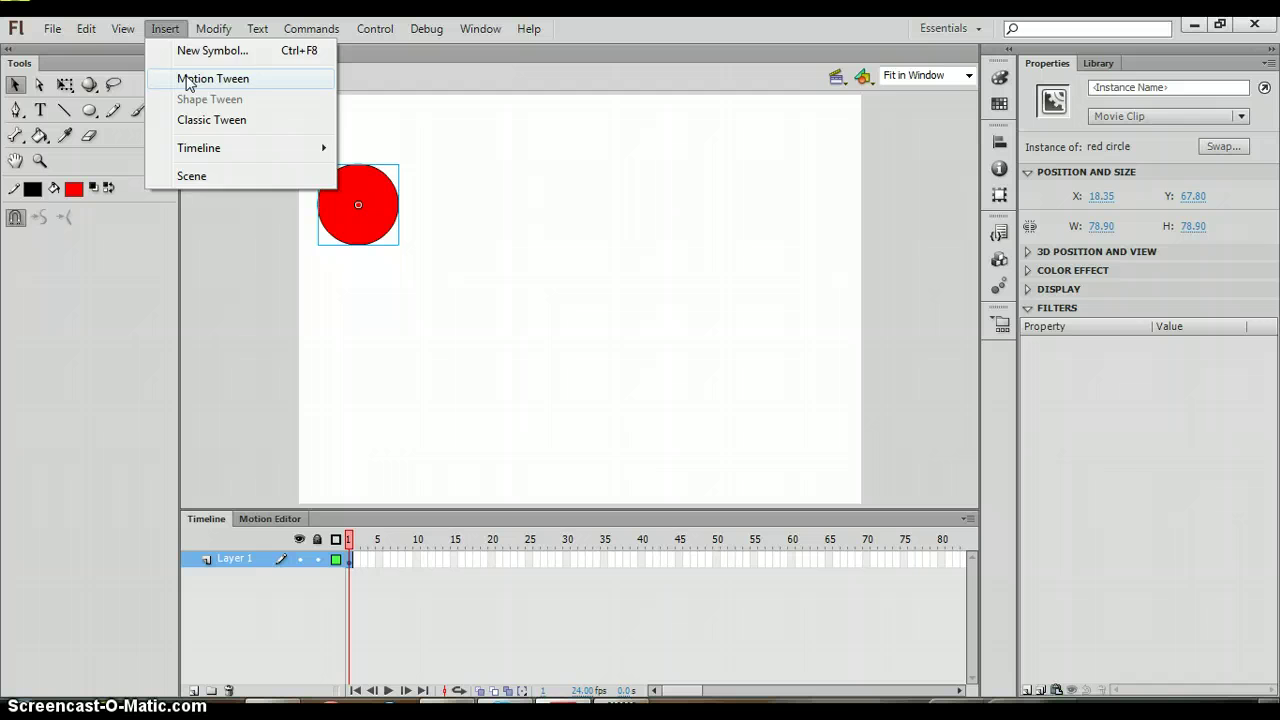
click(188, 80)
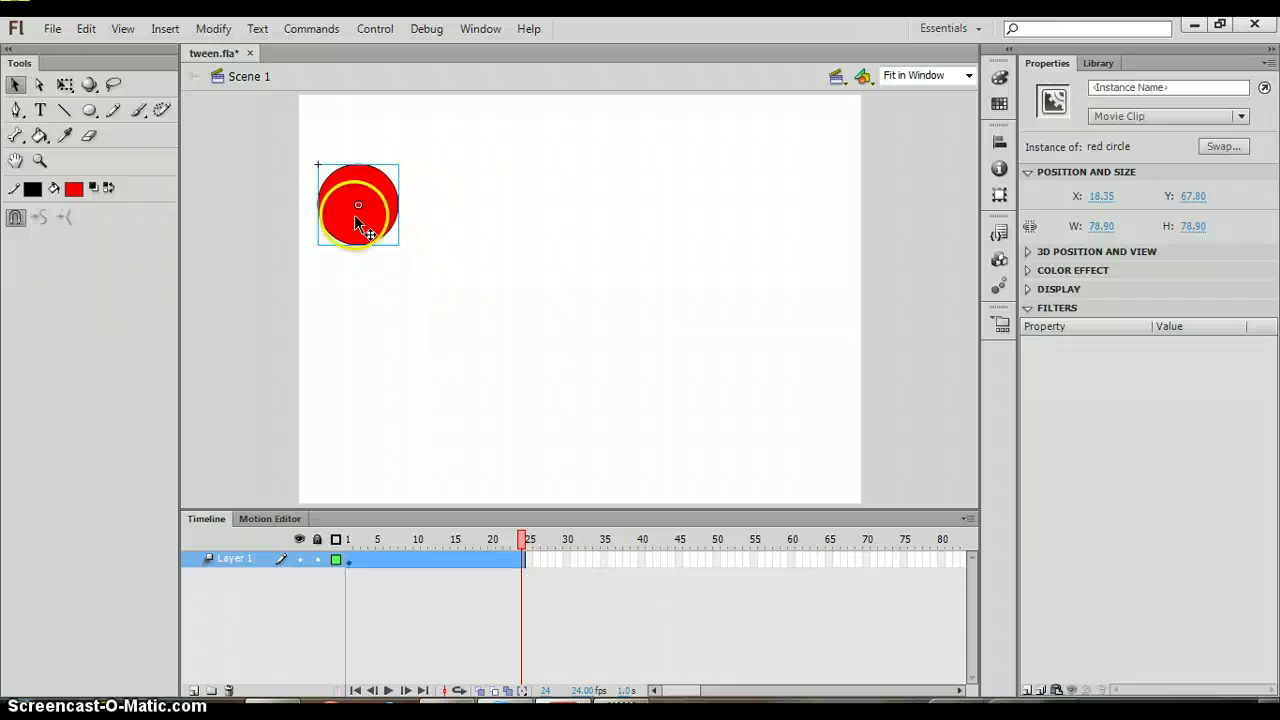
drag(380, 220, 769, 214)
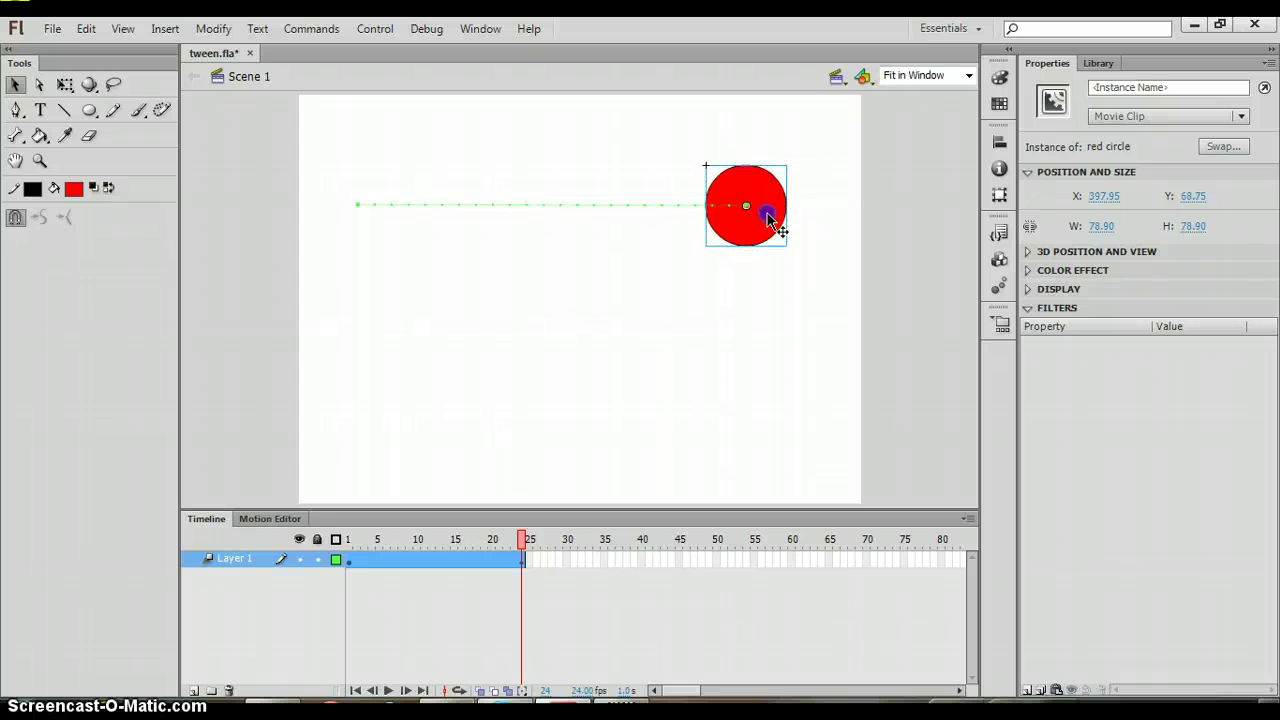
click(769, 216)
- Preview the 24-frame tween animation twice
key(Return)
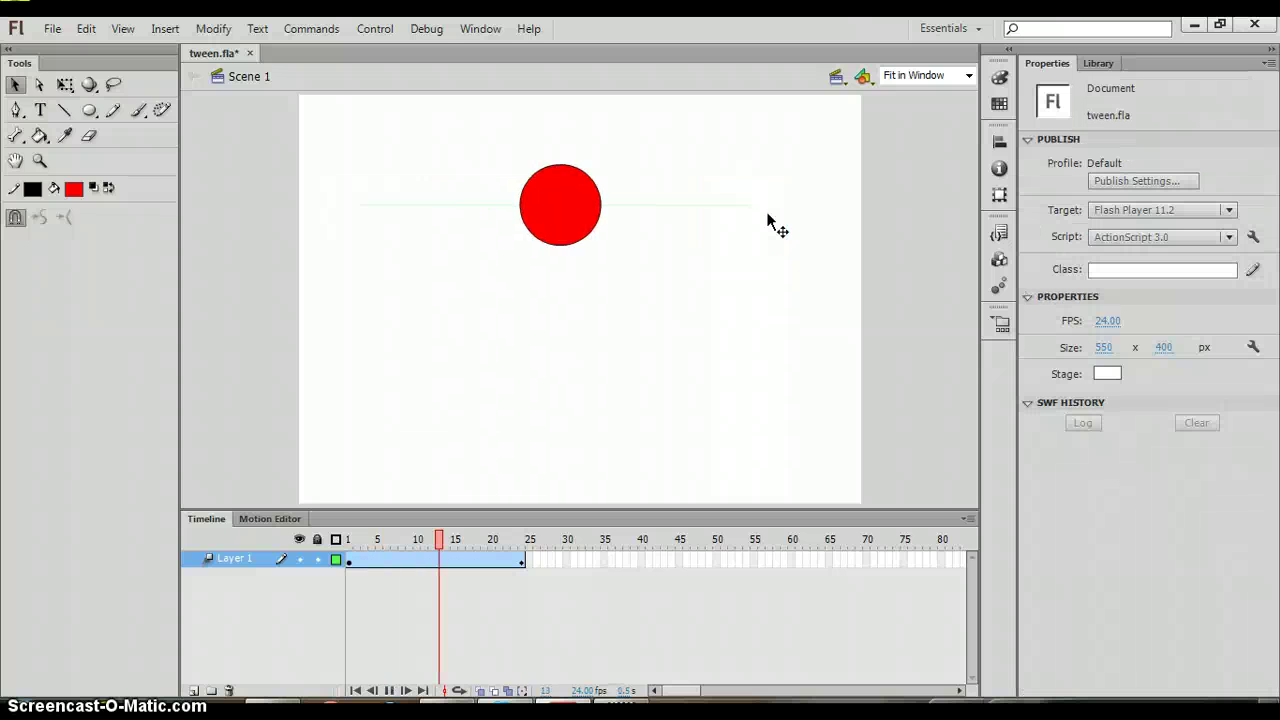
click(705, 226)
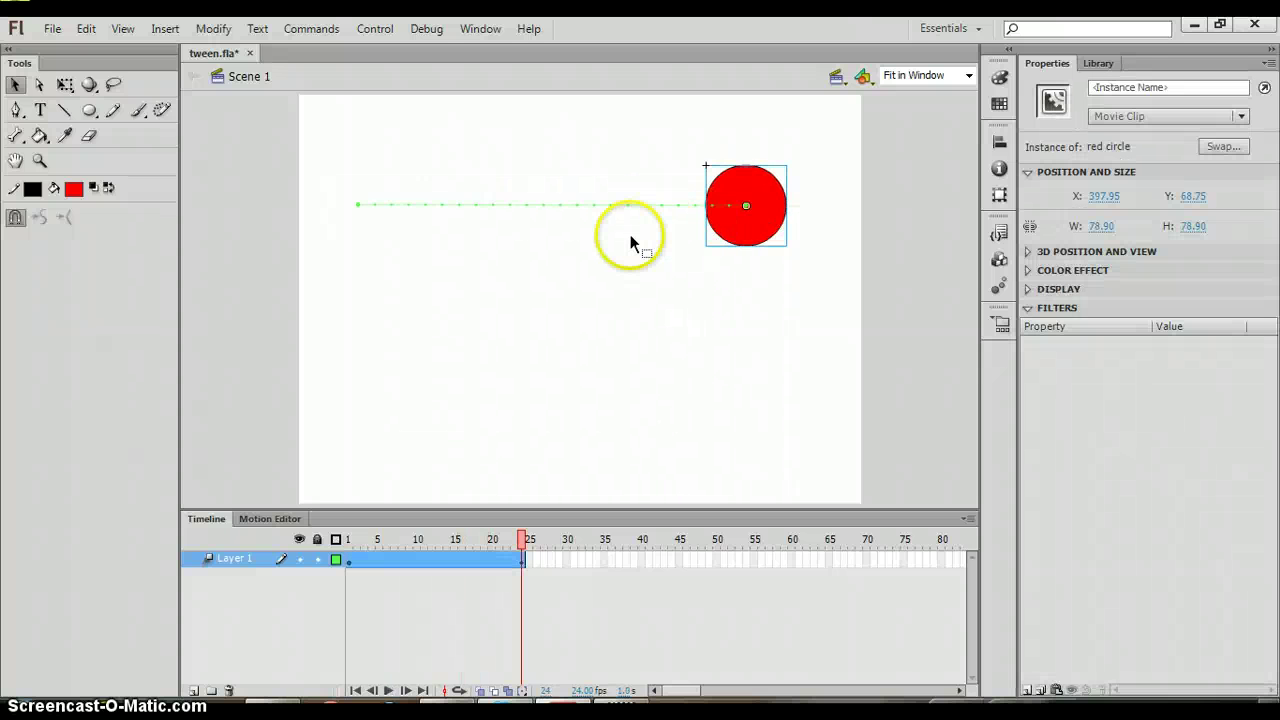
key(Return)
key(Return)
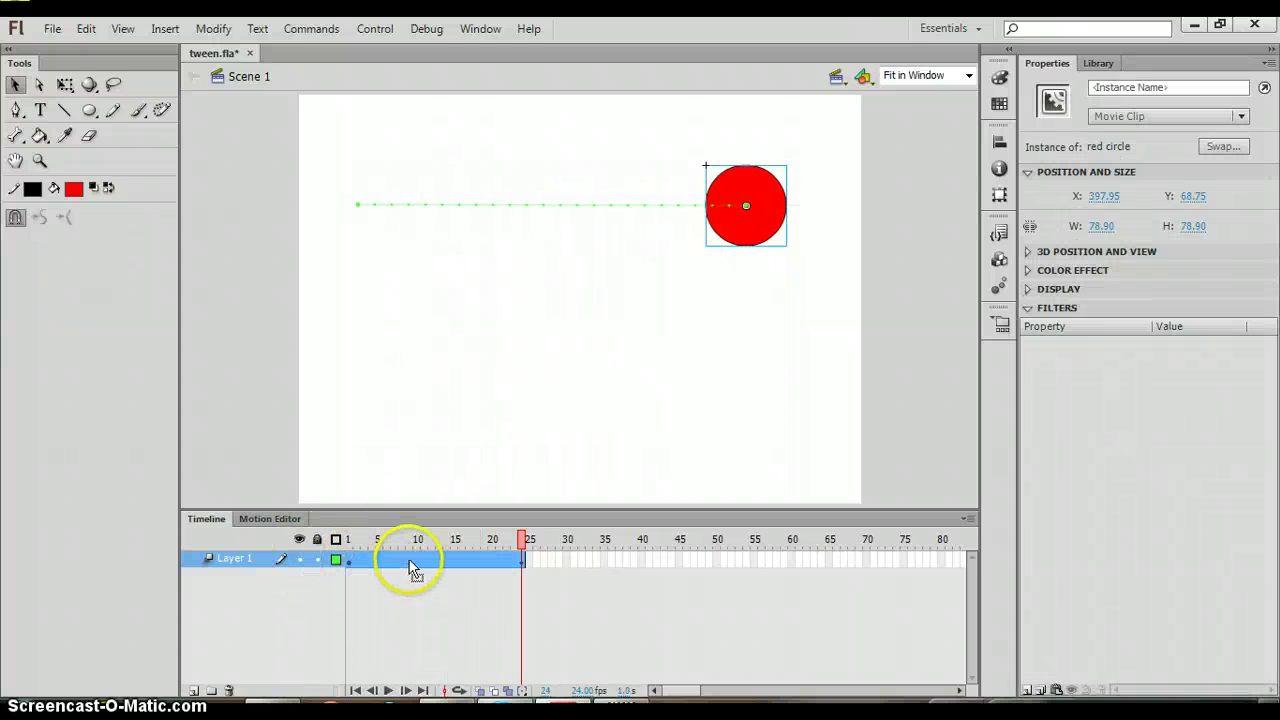
- Extend the tween span on Layer 1 from frame 24 to frame 48
click(352, 562)
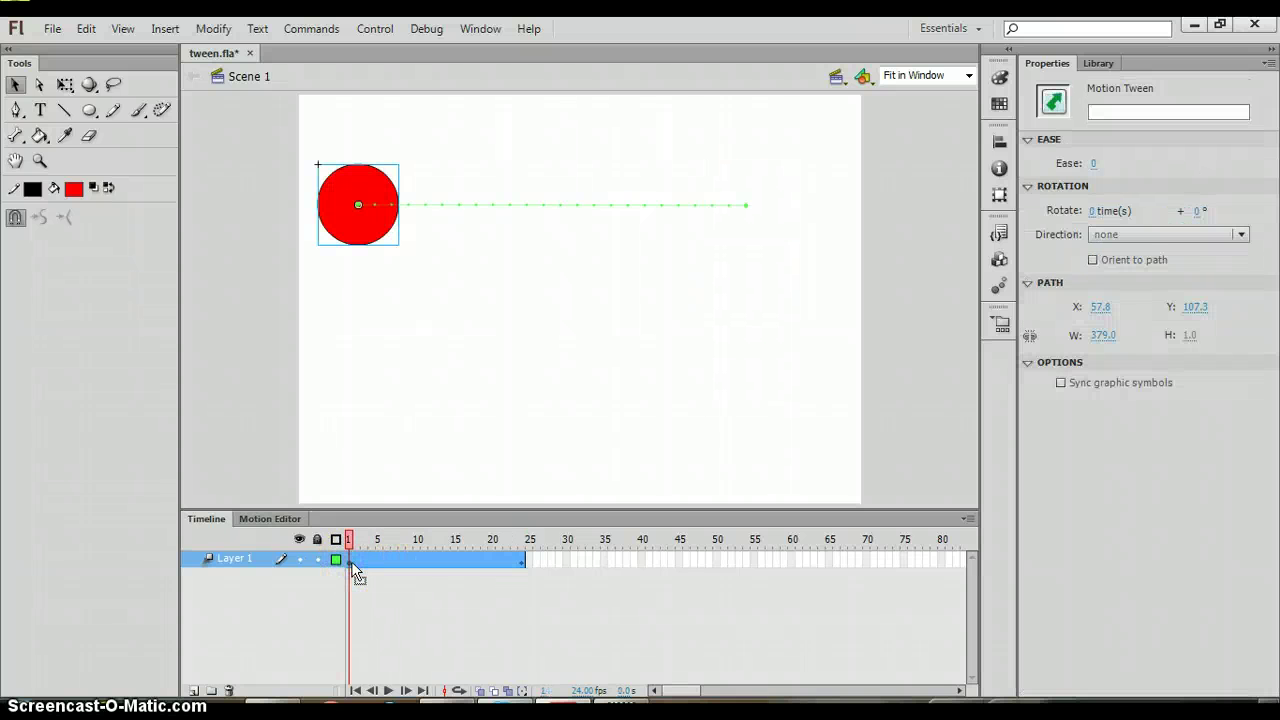
drag(351, 561, 365, 288)
drag(365, 288, 522, 567)
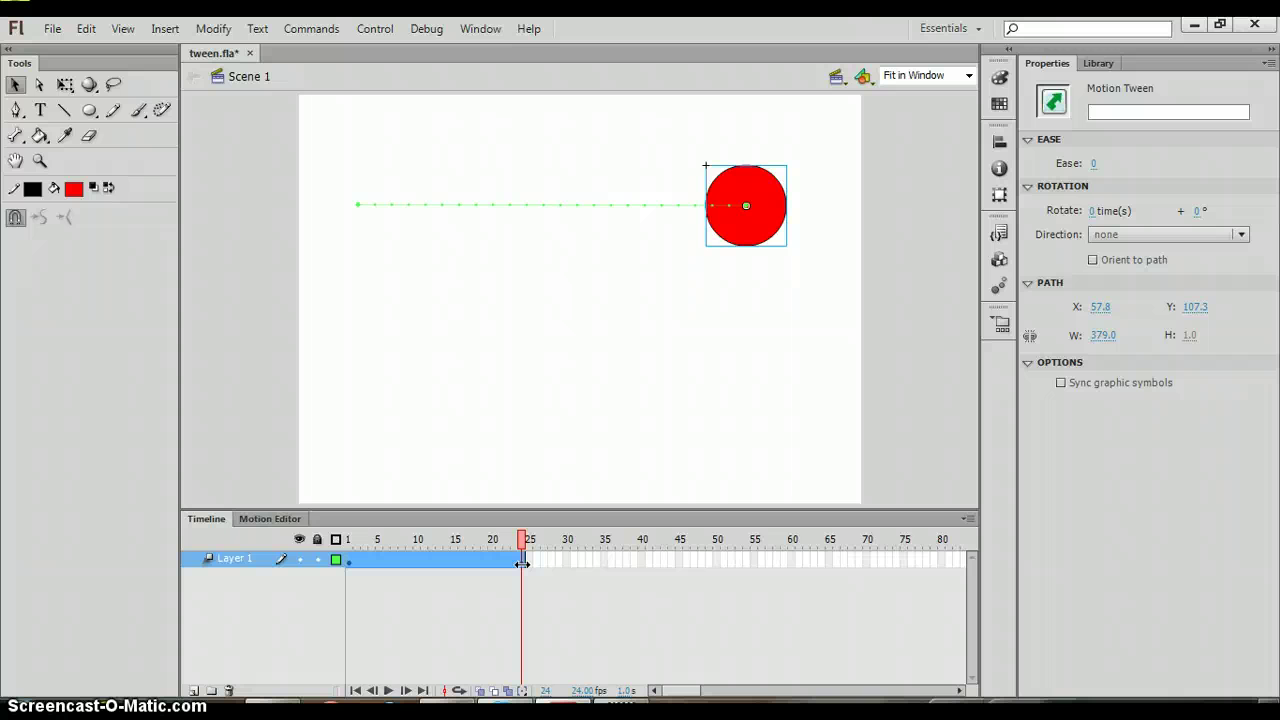
drag(522, 563, 700, 564)
click(697, 577)
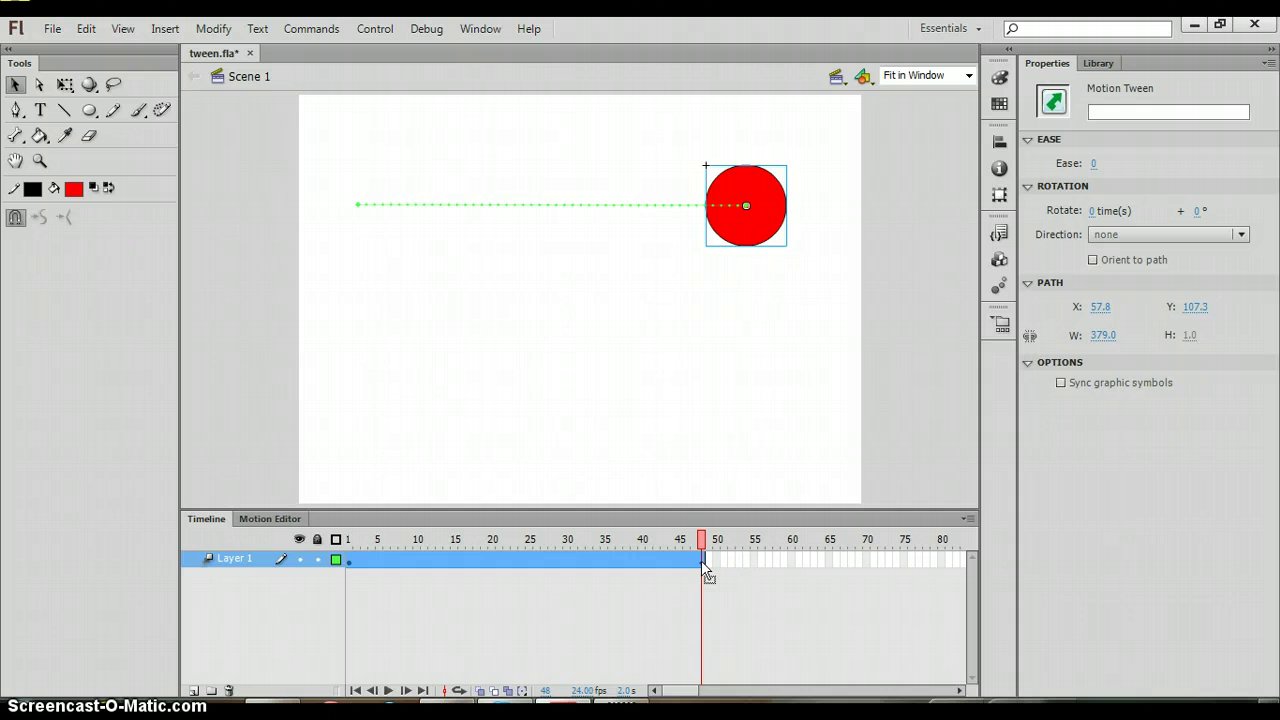
- Scrub the playhead from frame 1 to frame 48, then play the tween
mouse_move(325, 555)
mouse_down()
mouse_move(357, 571)
mouse_move(348, 562)
mouse_up()
click(348, 562)
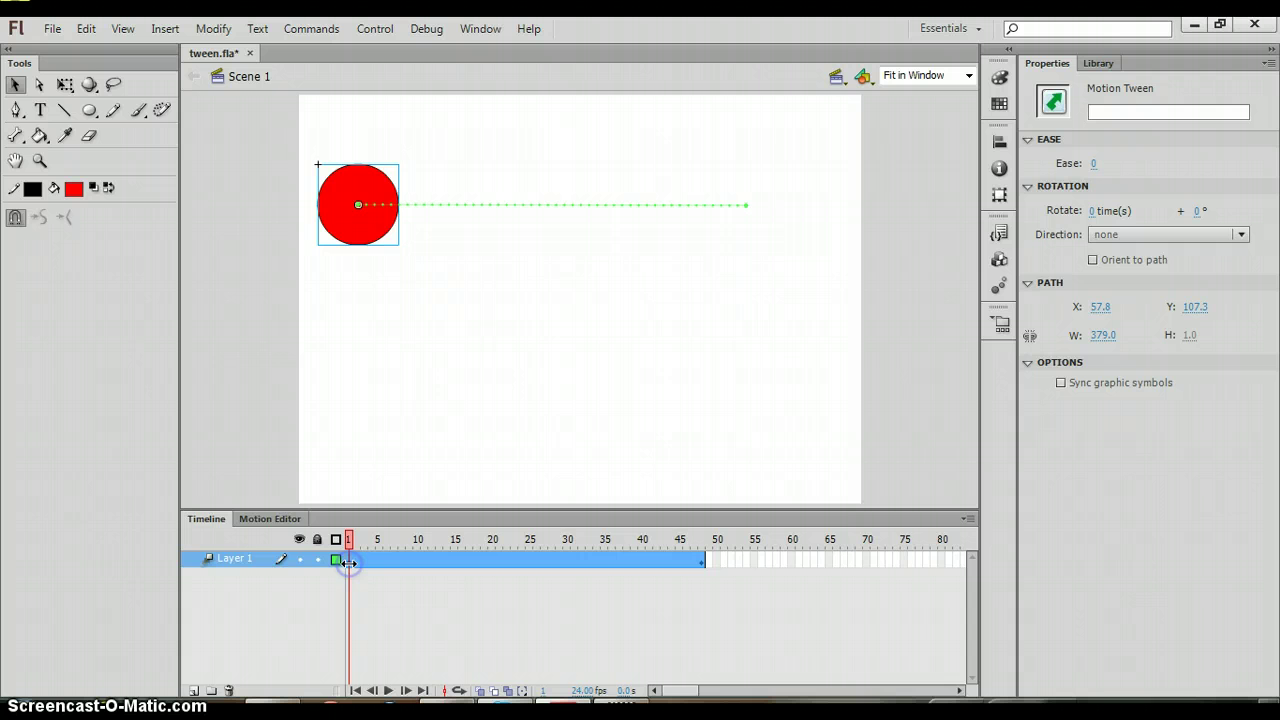
click(588, 560)
drag(588, 560, 697, 567)
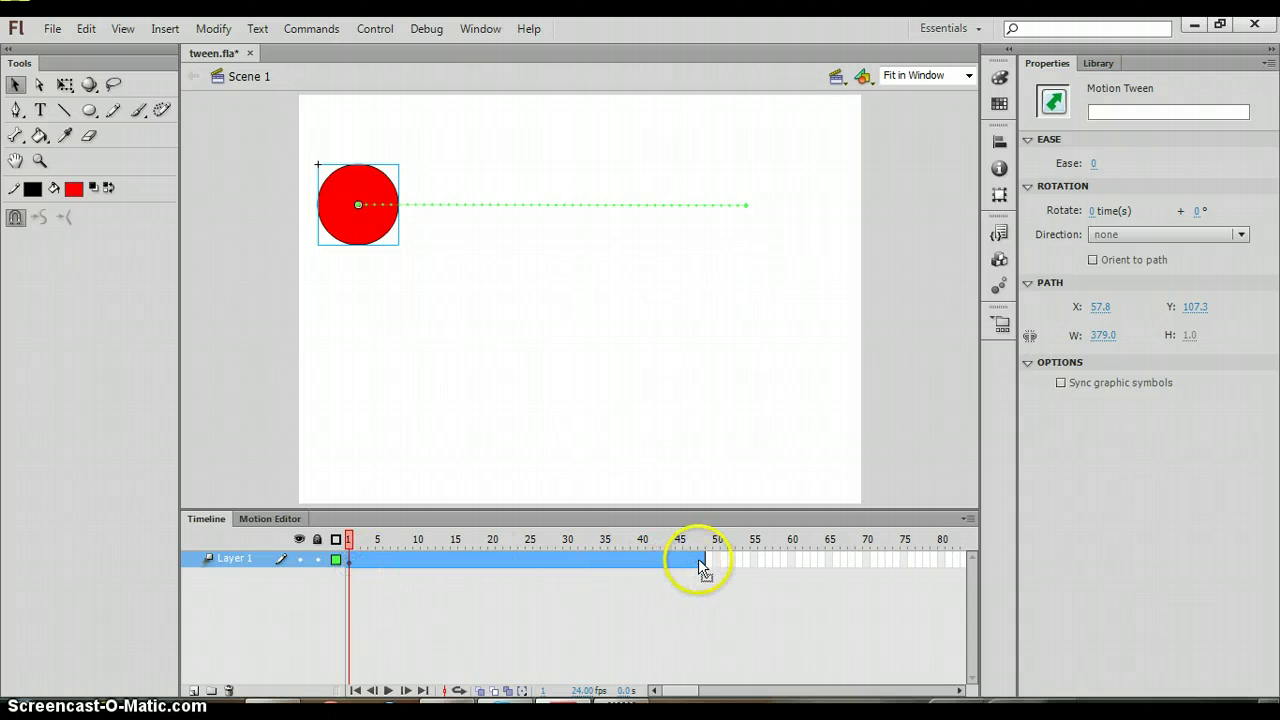
click(700, 567)
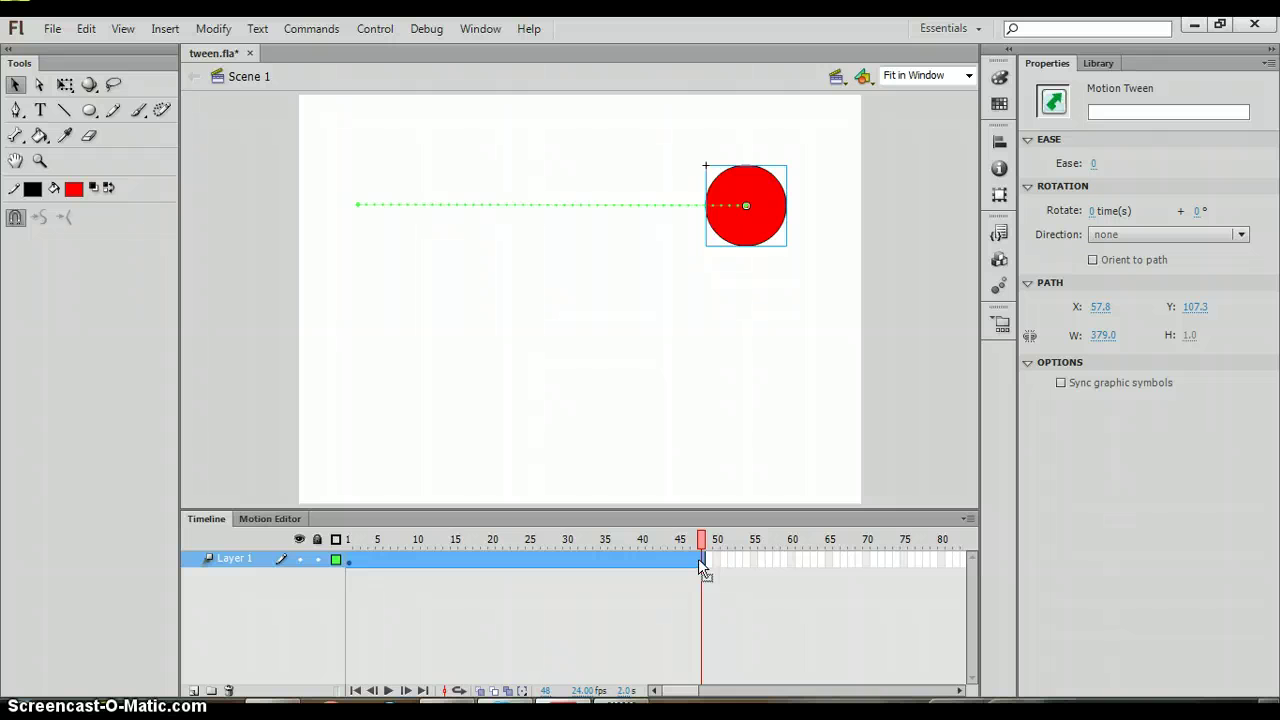
key(Return)
- Drag the motion path's middle downward into a curve, preview it, and return to frame 1
drag(557, 206, 565, 313)
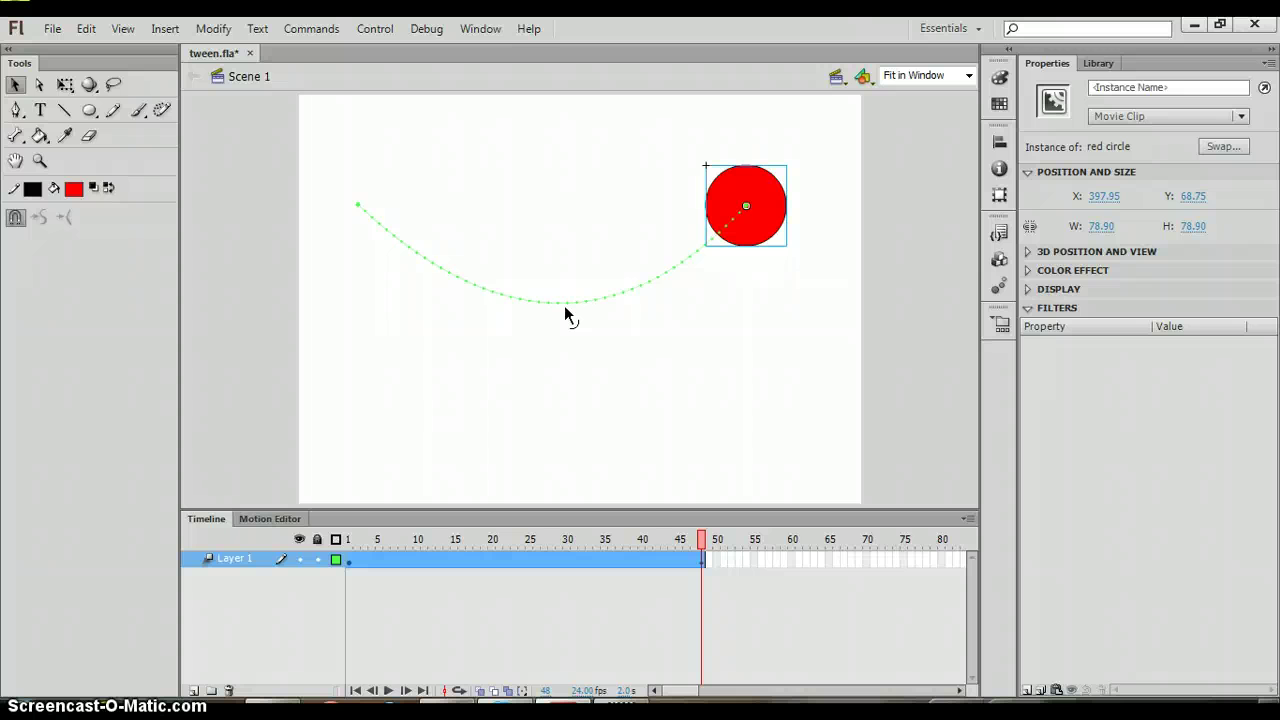
key(Return)
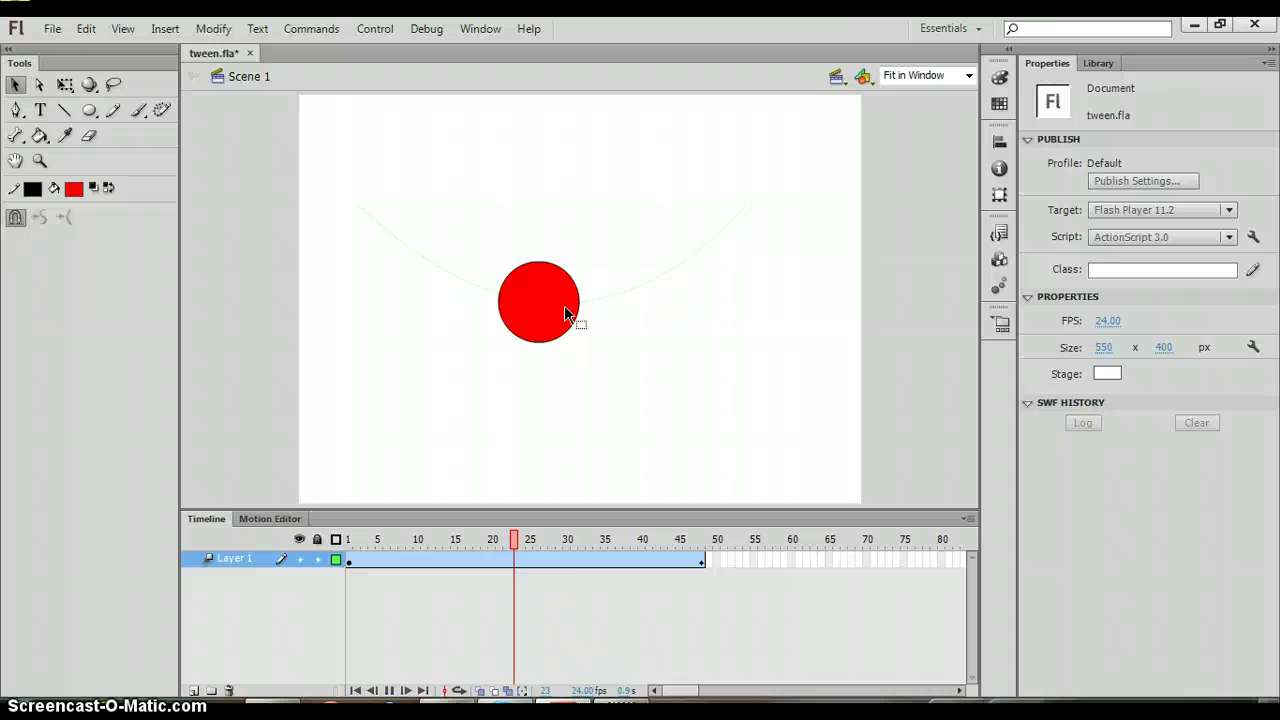
key(Return)
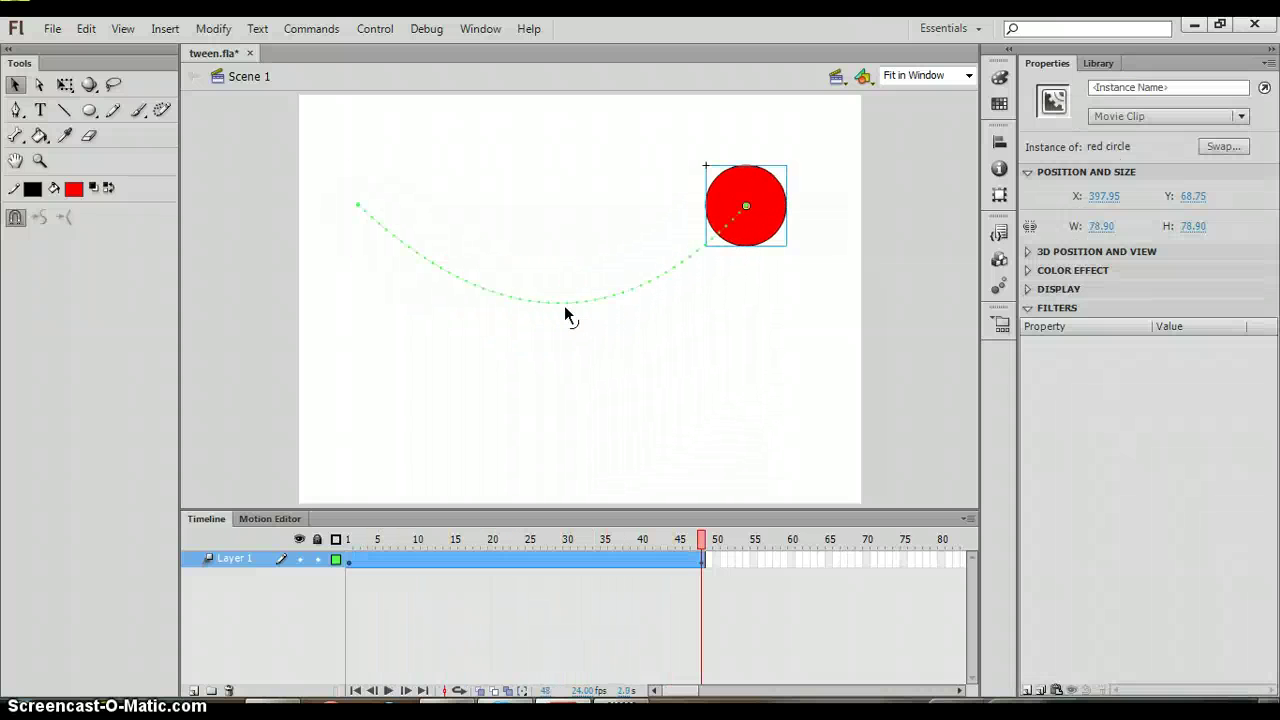
key(Return)
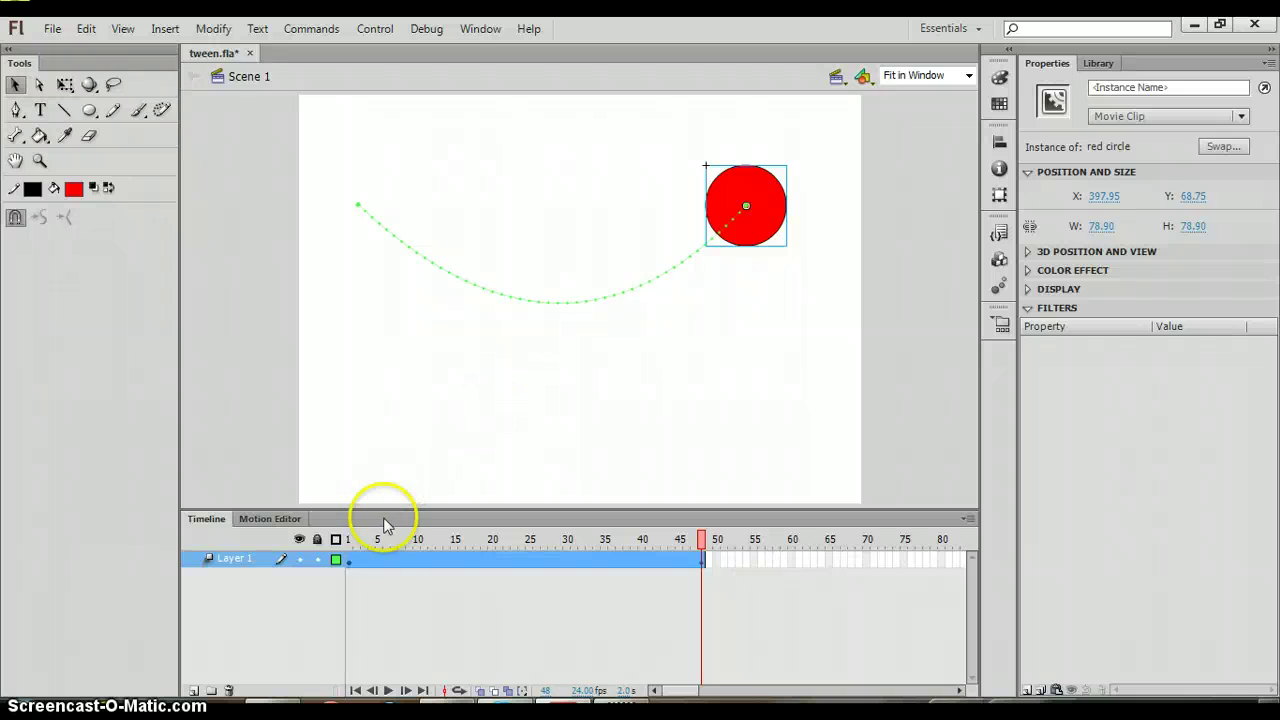
click(350, 560)
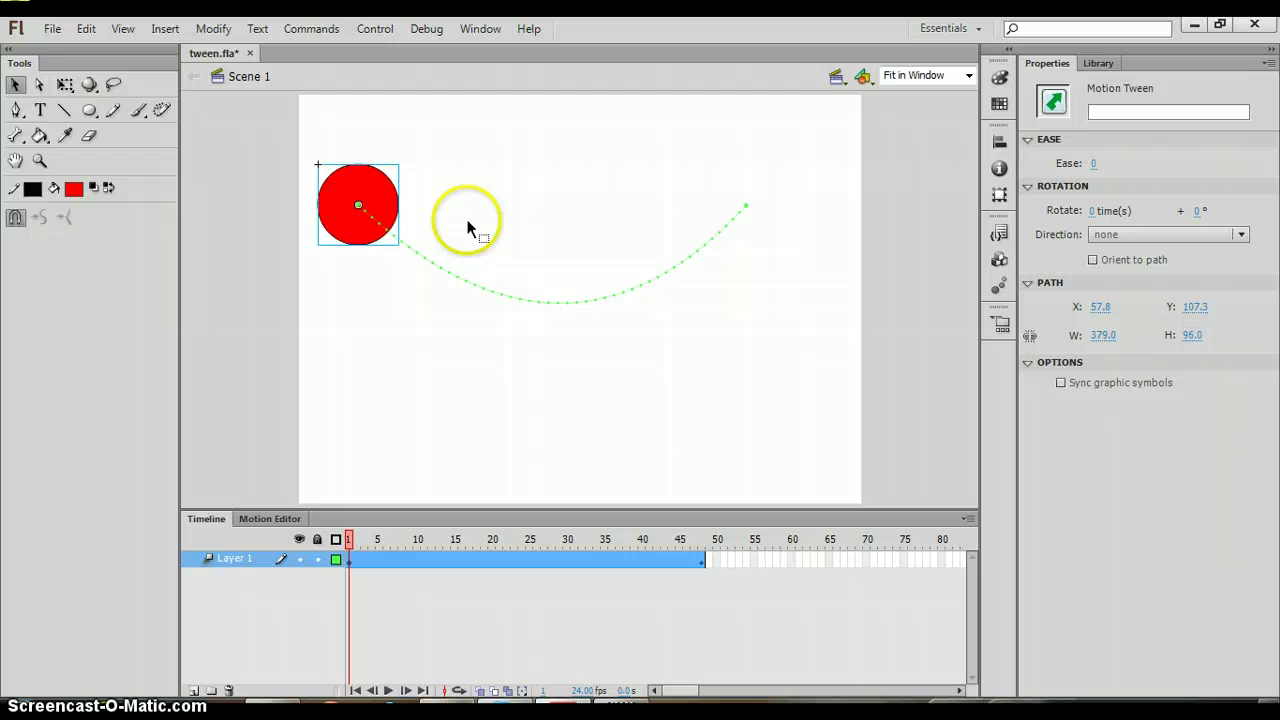
- Give the selected circle instance a Brightness color effect of 70%
click(360, 228)
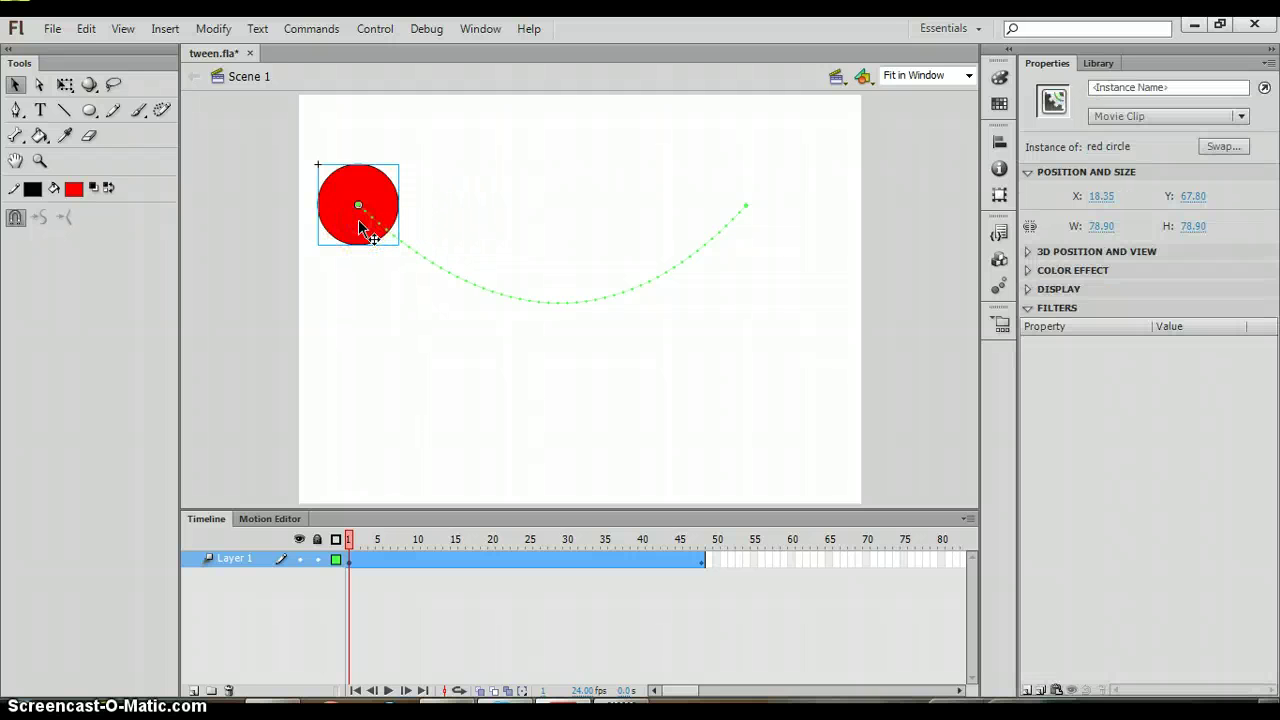
click(1029, 271)
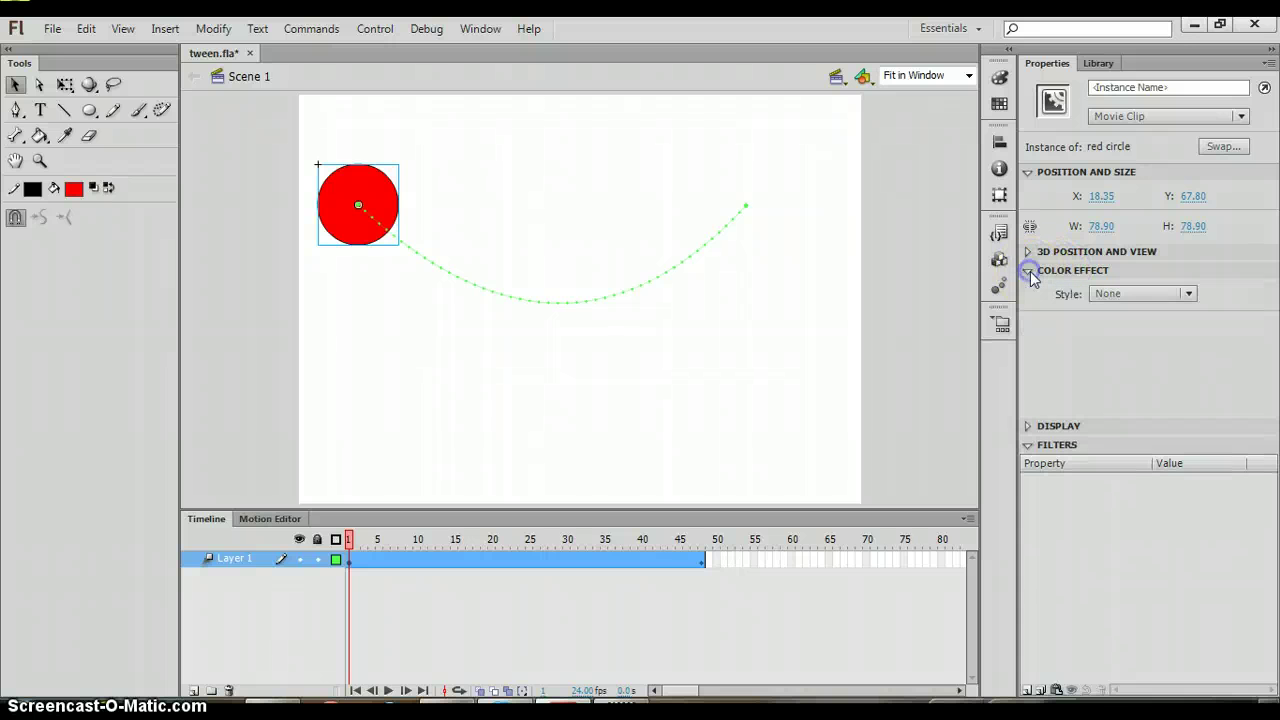
click(1189, 295)
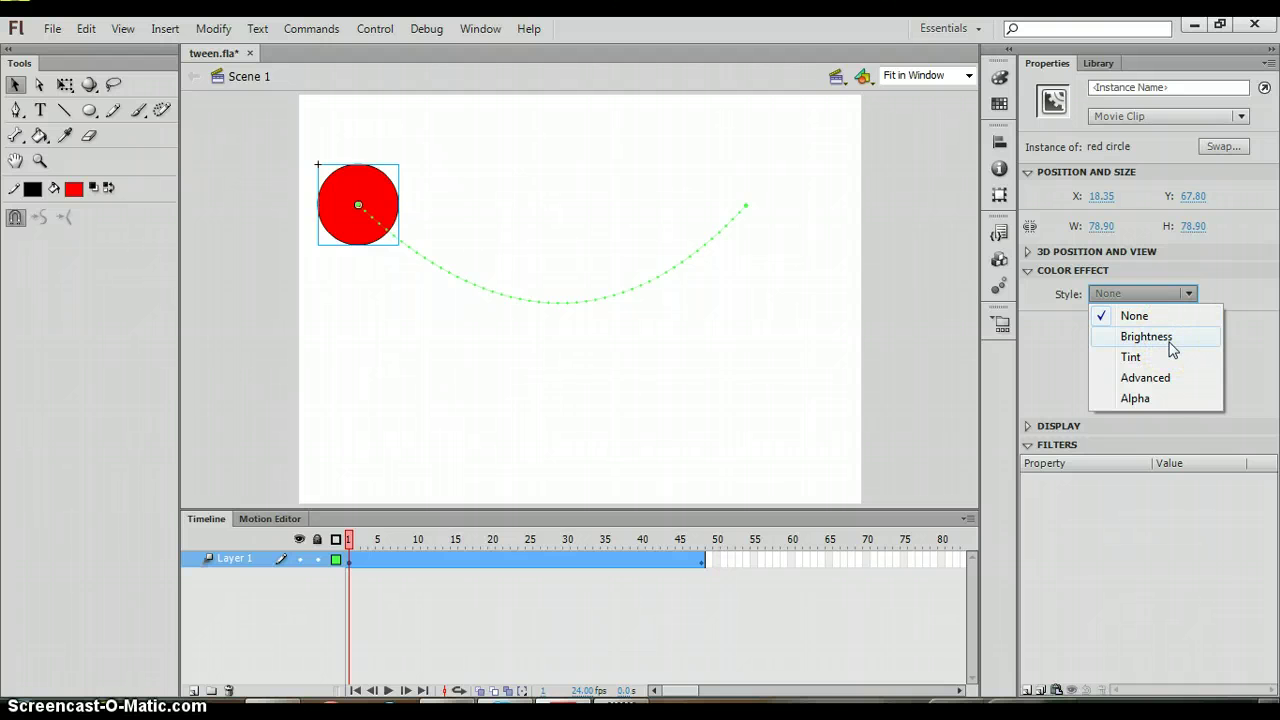
click(1171, 342)
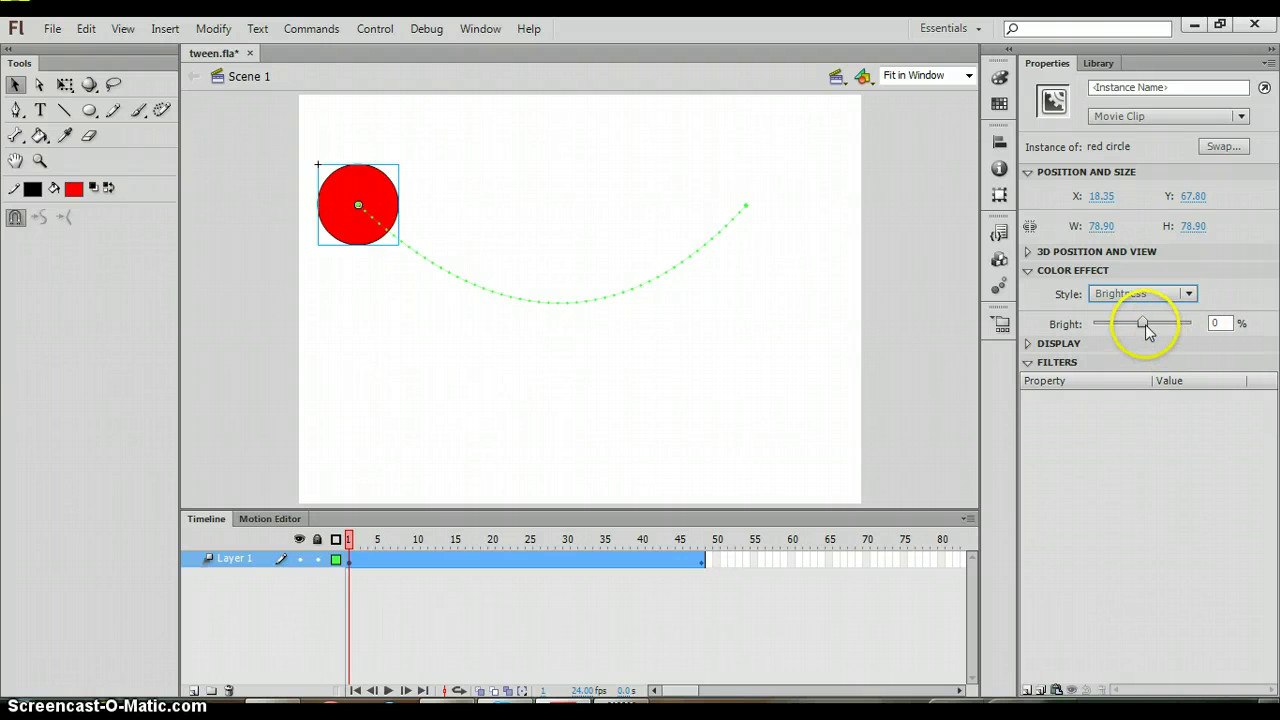
drag(1143, 323, 1175, 341)
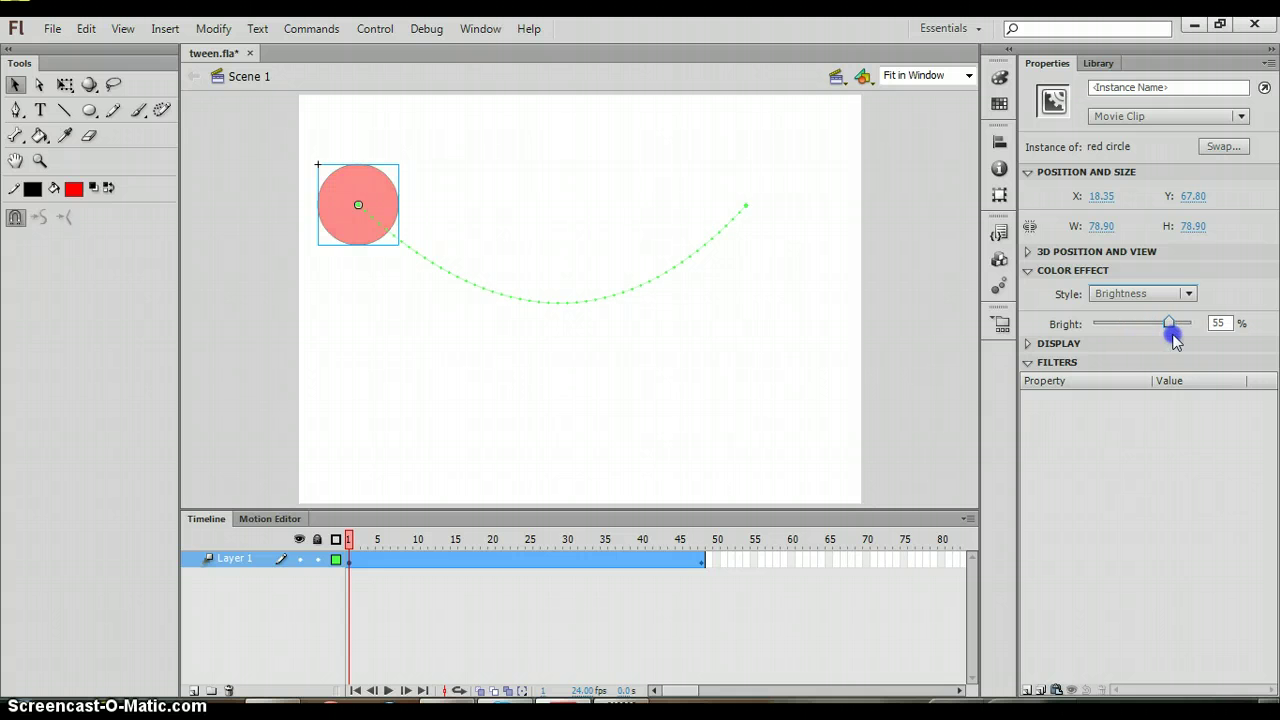
click(1228, 323)
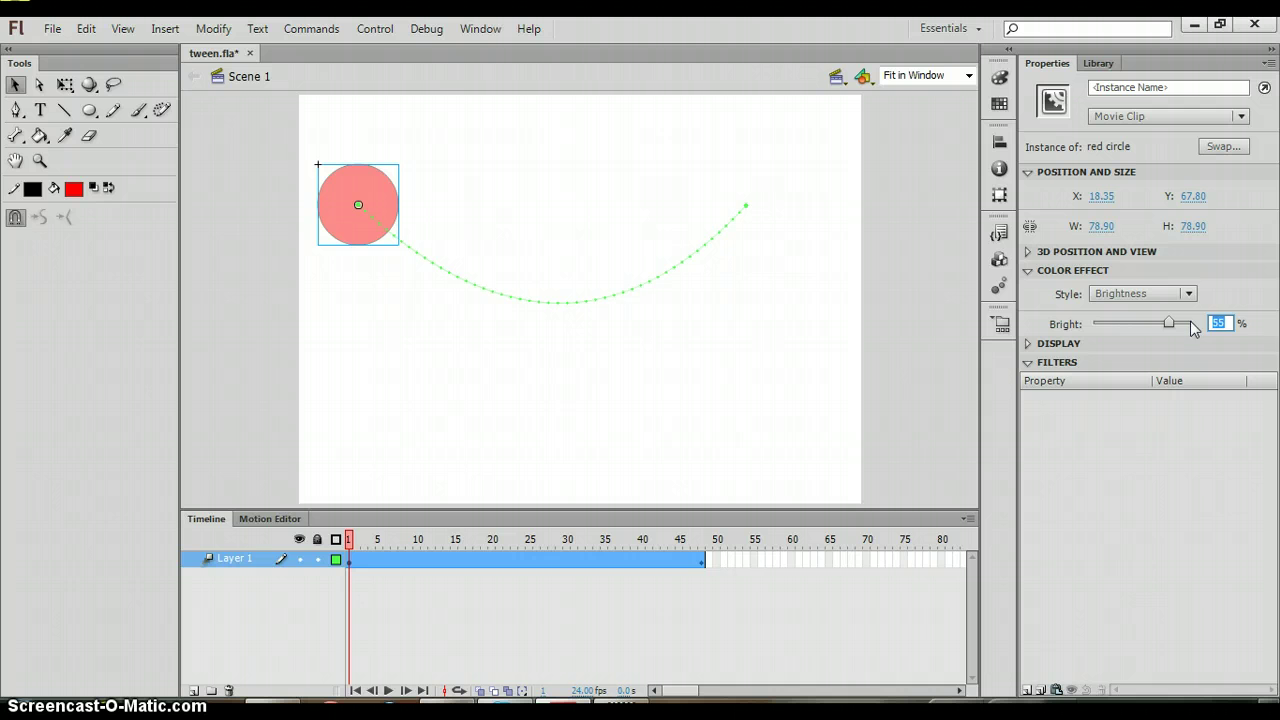
text(70)
- Apply the 70% brightness to the circle and replay the tween to watch it travel its curve
click(319, 240)
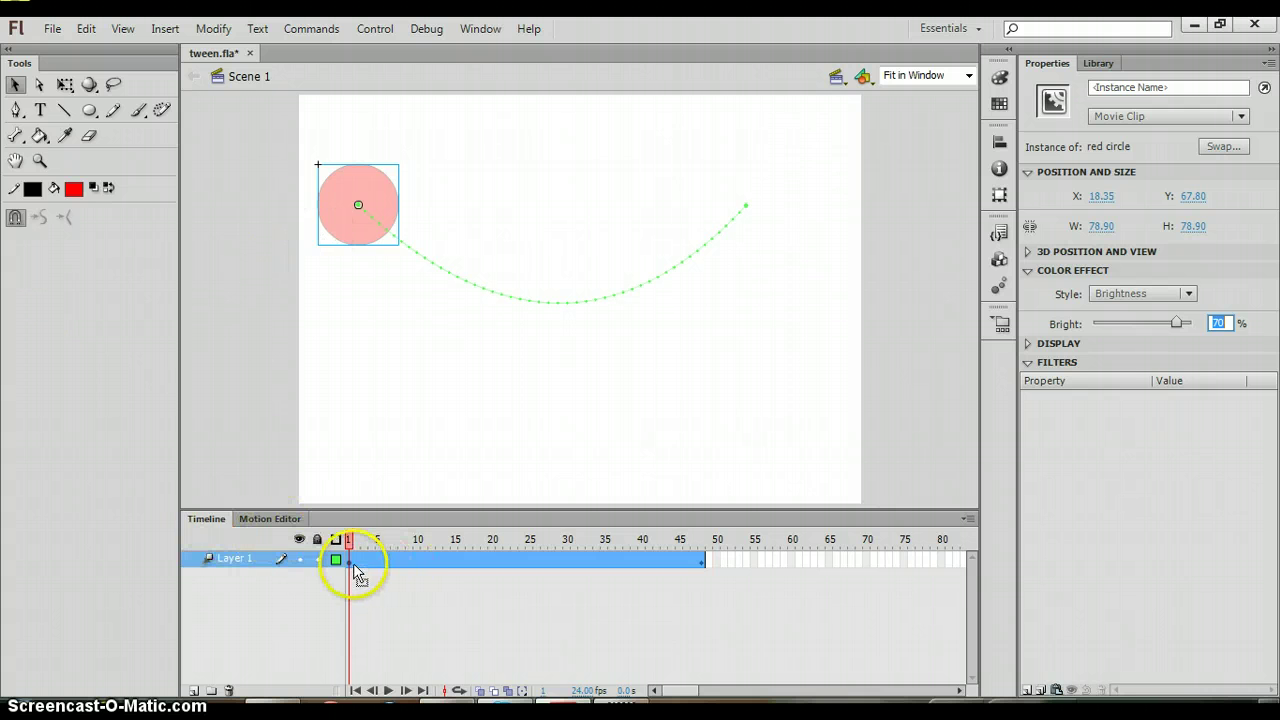
click(475, 654)
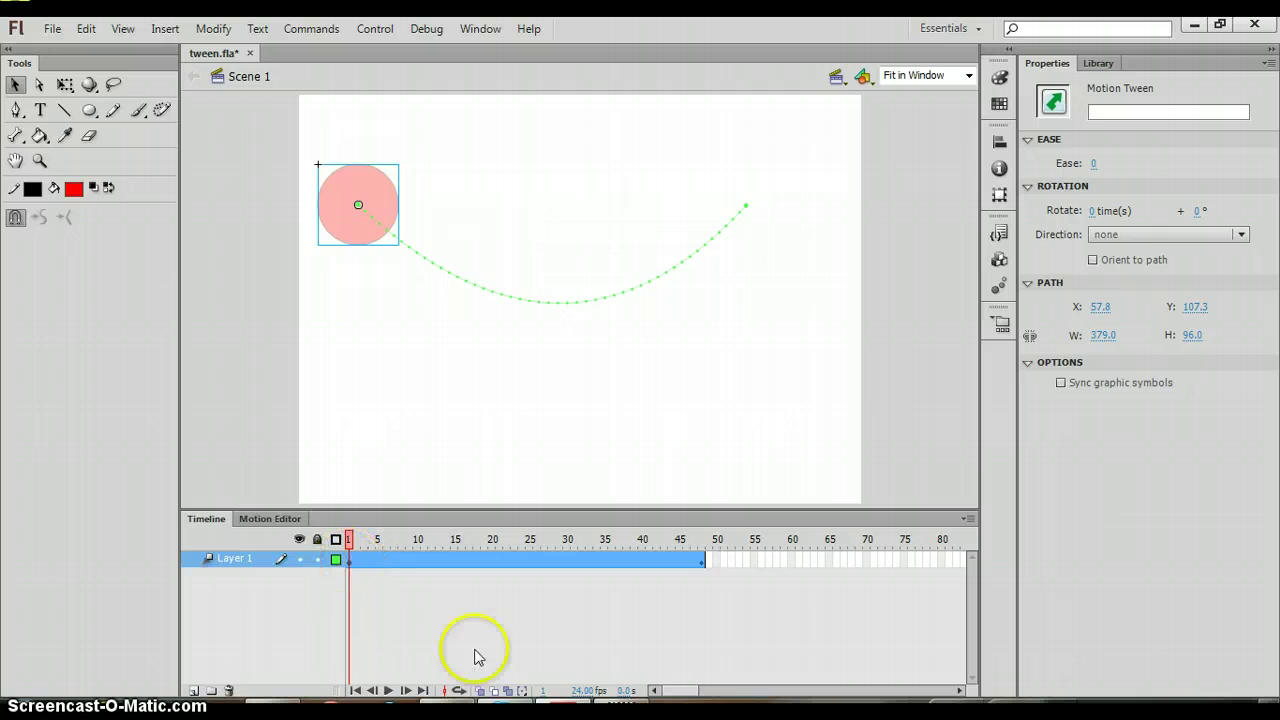
key(Return)
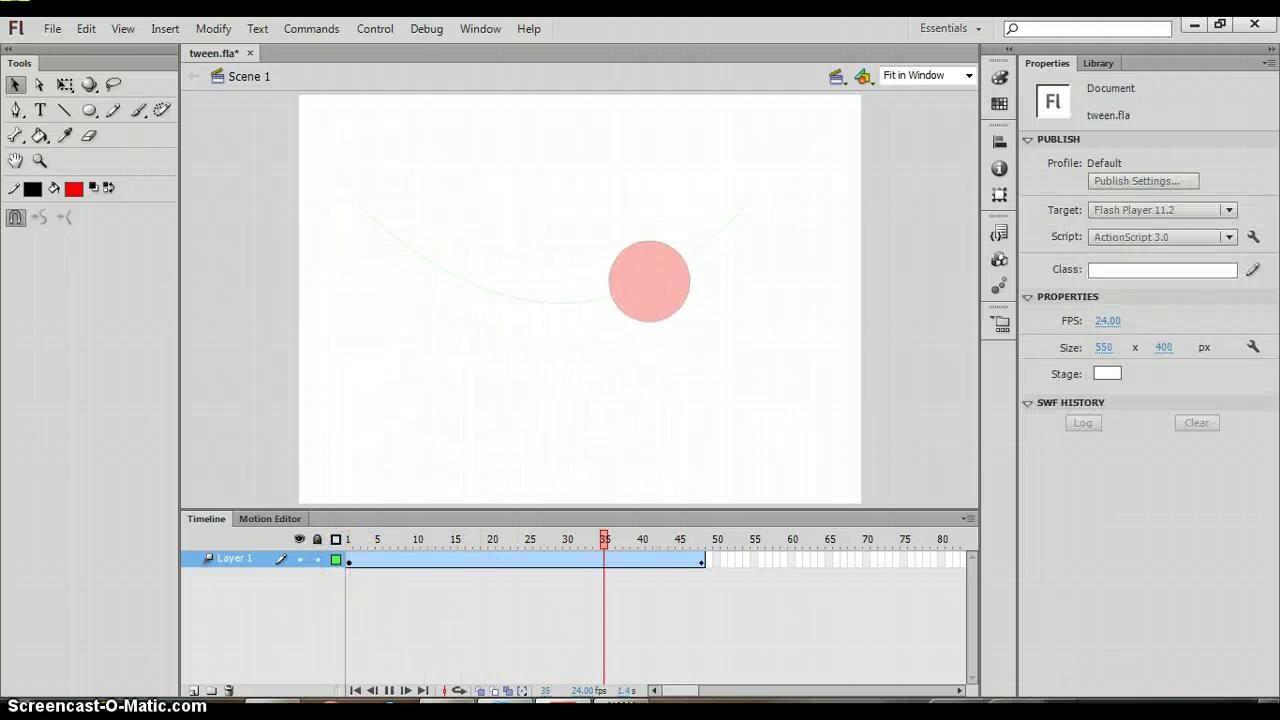
key(Return)
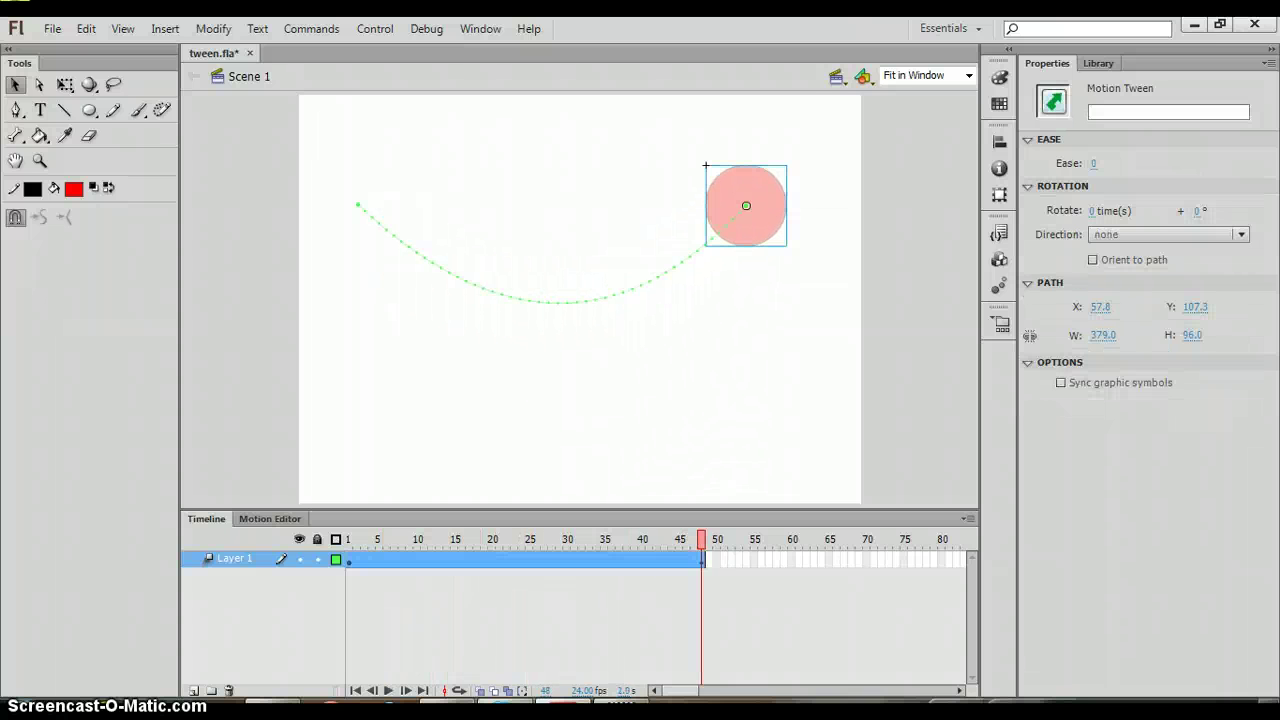
key(Return)
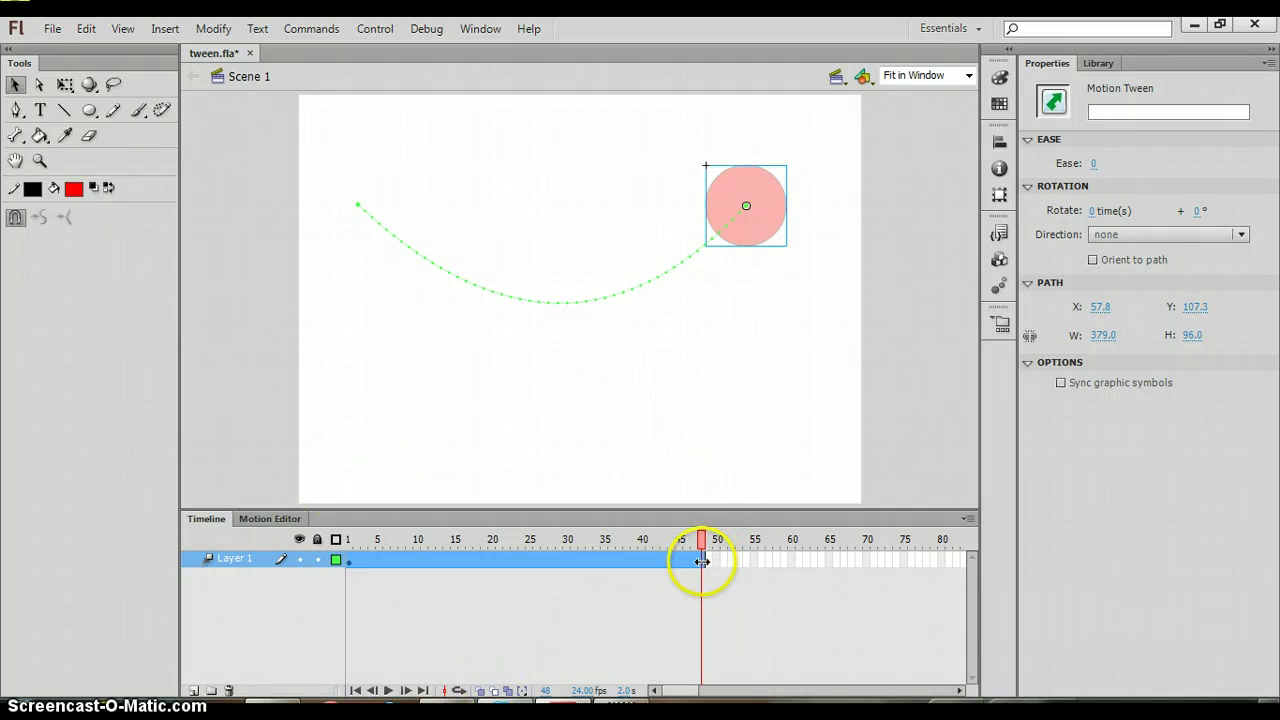
drag(702, 563, 702, 564)
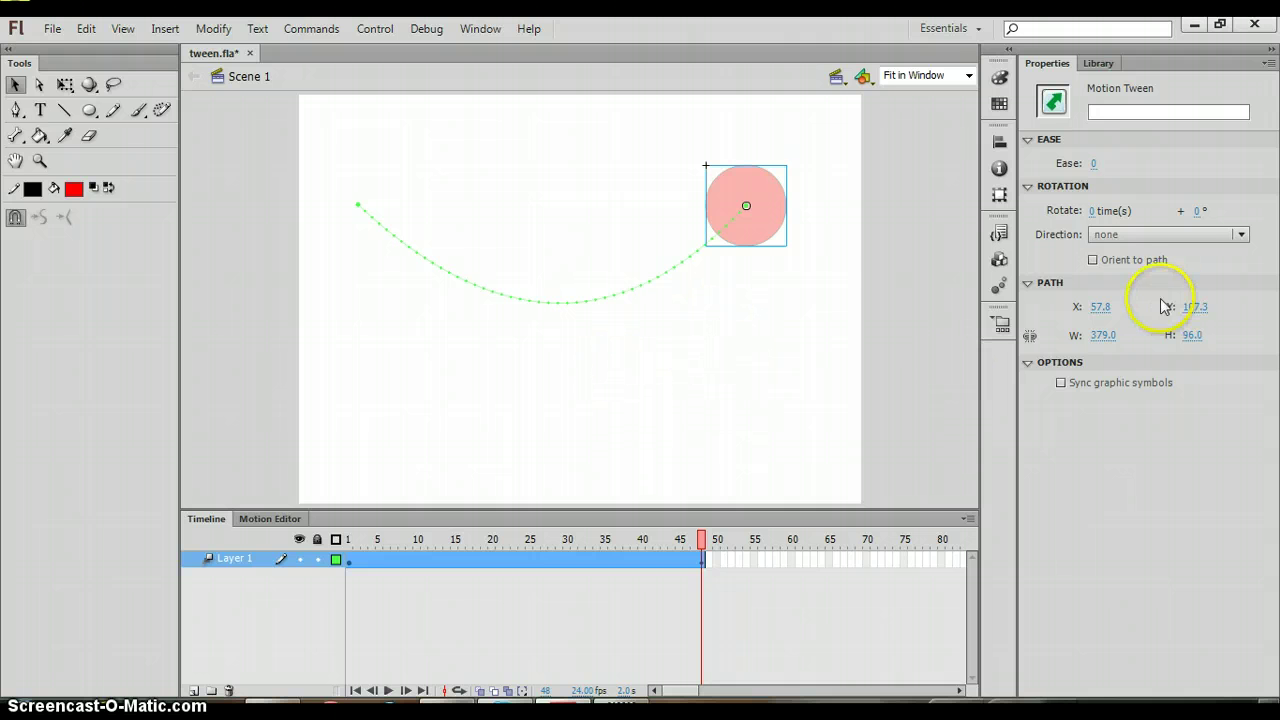
- At frame 1, resize the circle to 144 x 133, shift its start position, then preview the tween
click(351, 563)
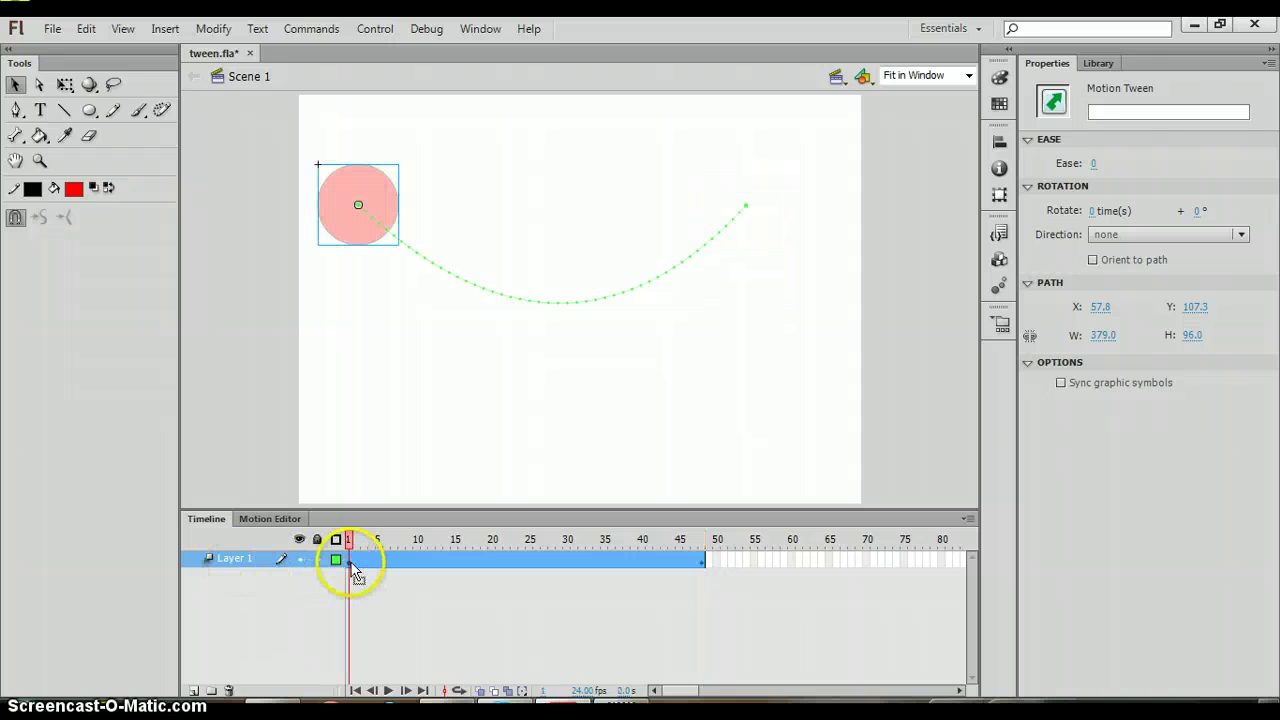
click(342, 220)
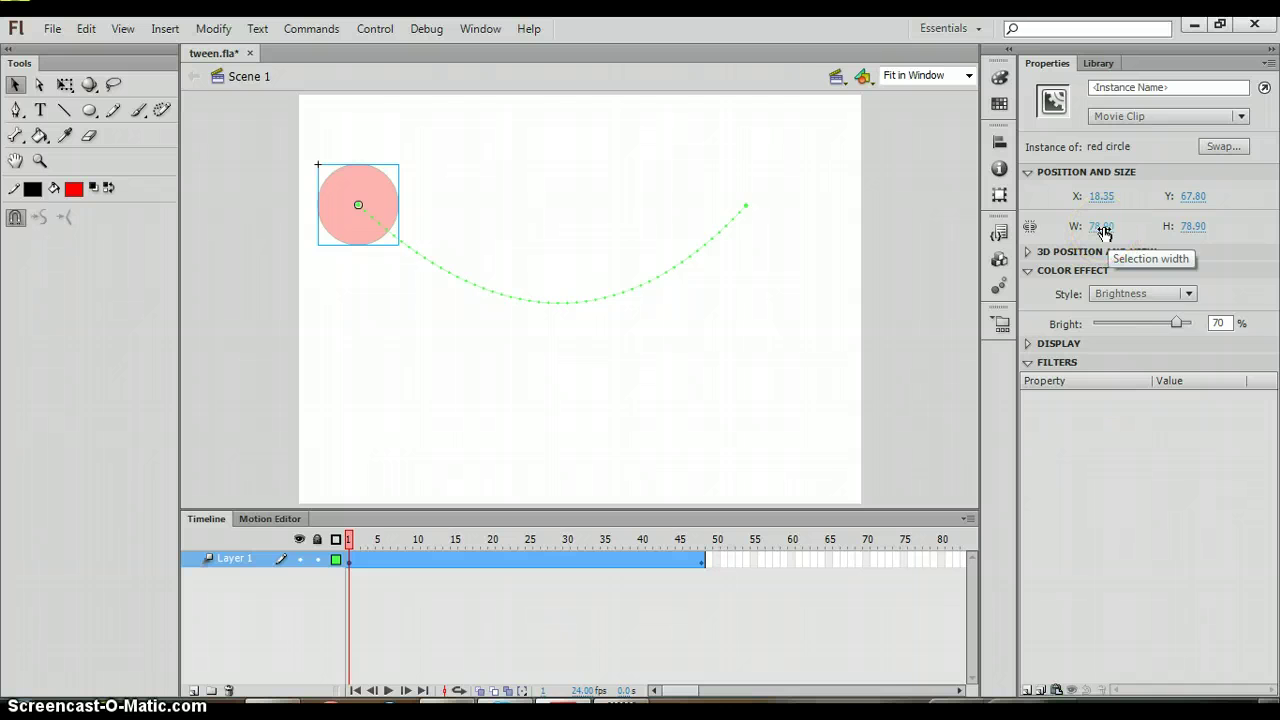
drag(1104, 228, 1250, 231)
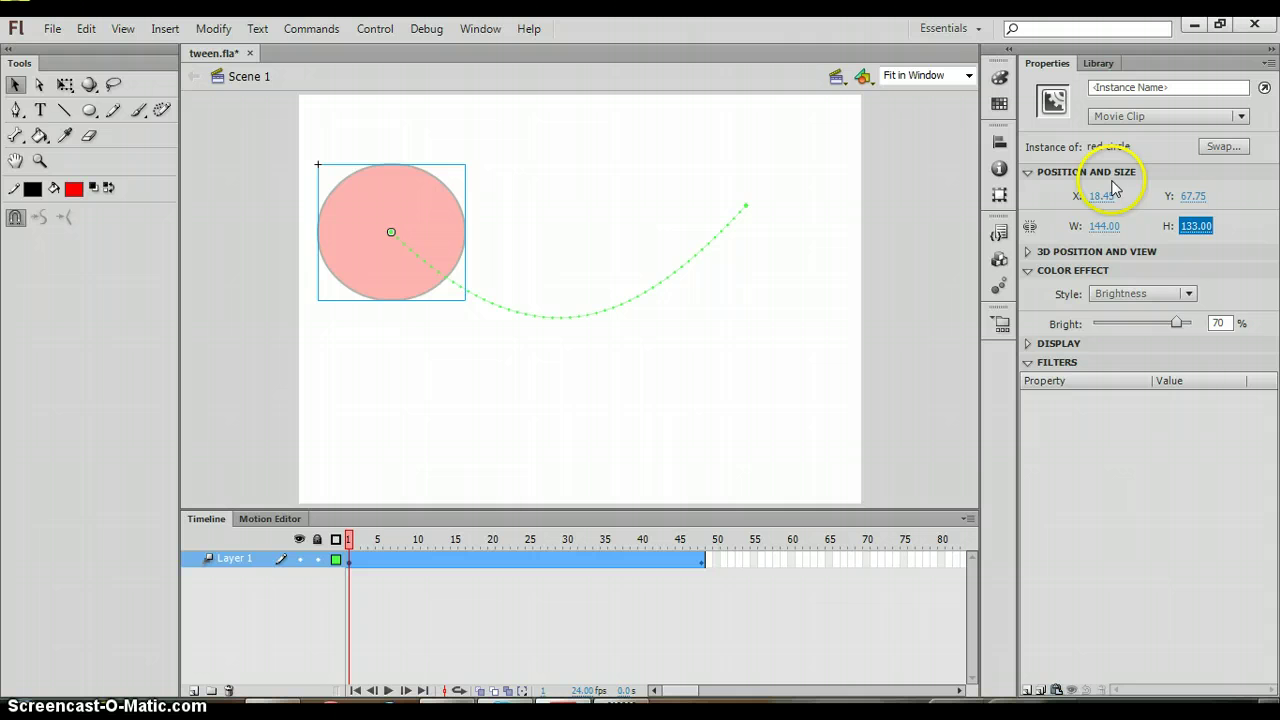
drag(1103, 196, 1262, 198)
key(Return)
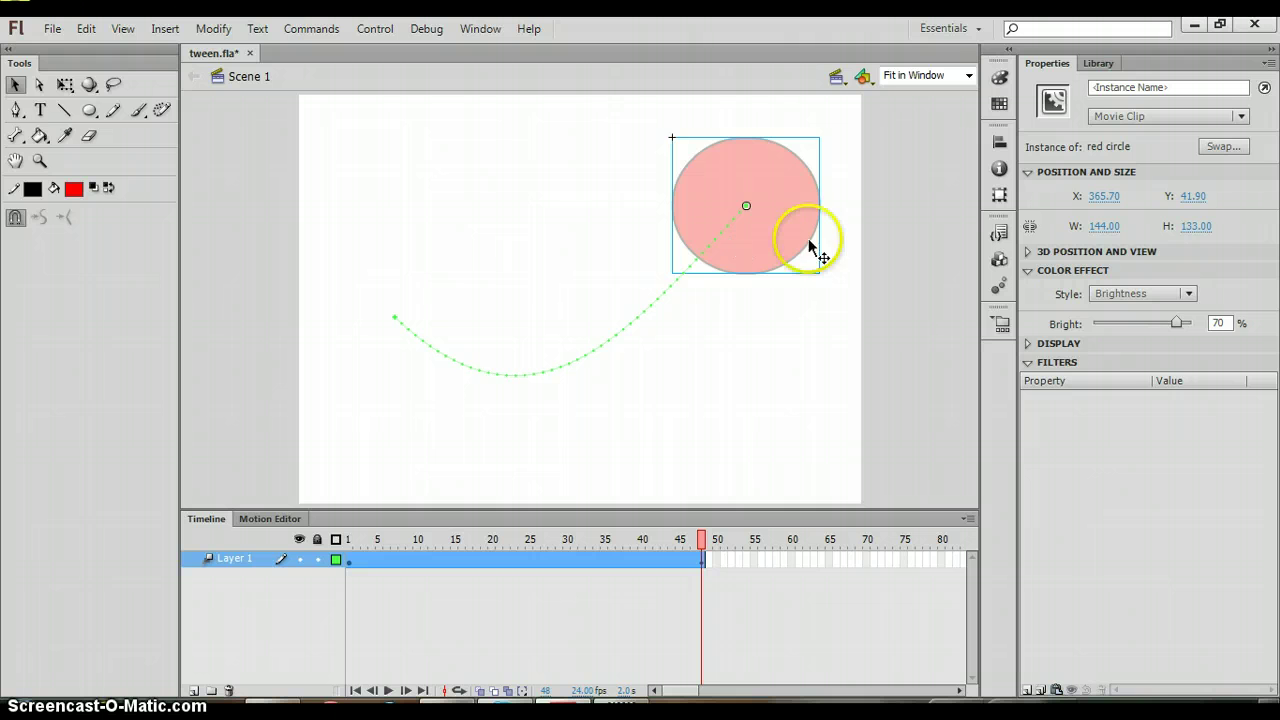
click(1188, 294)
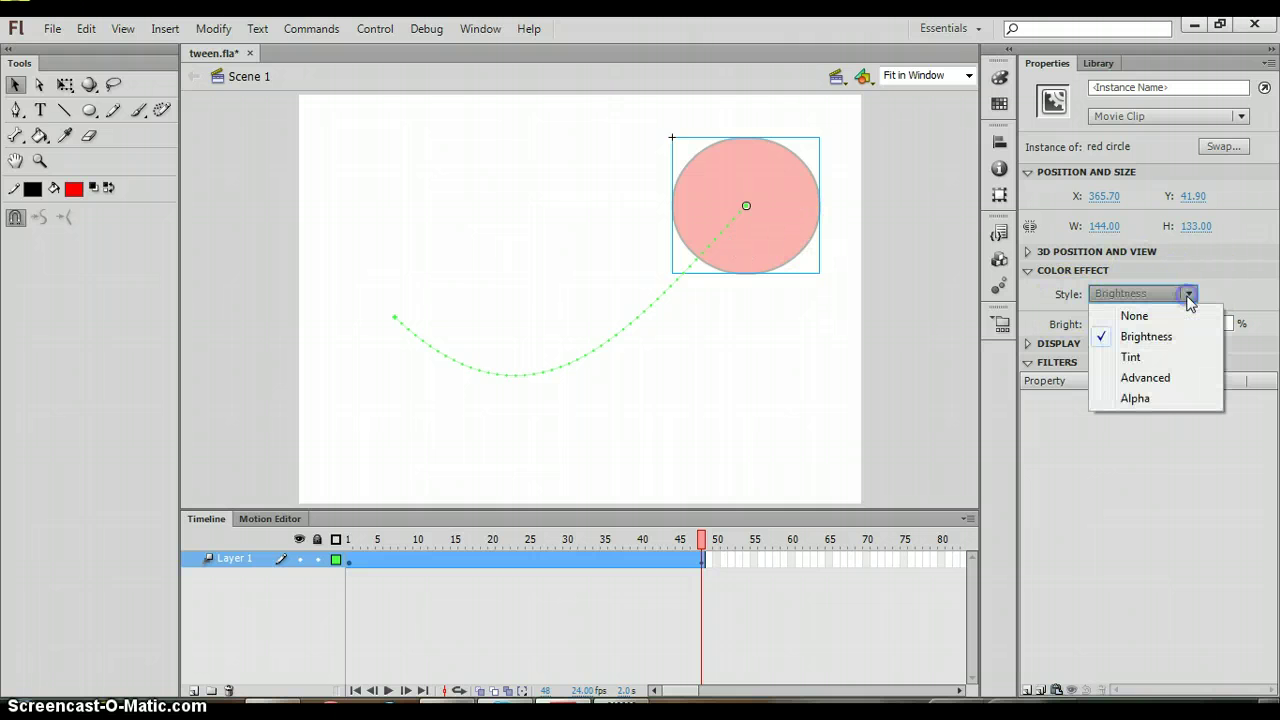
click(1135, 398)
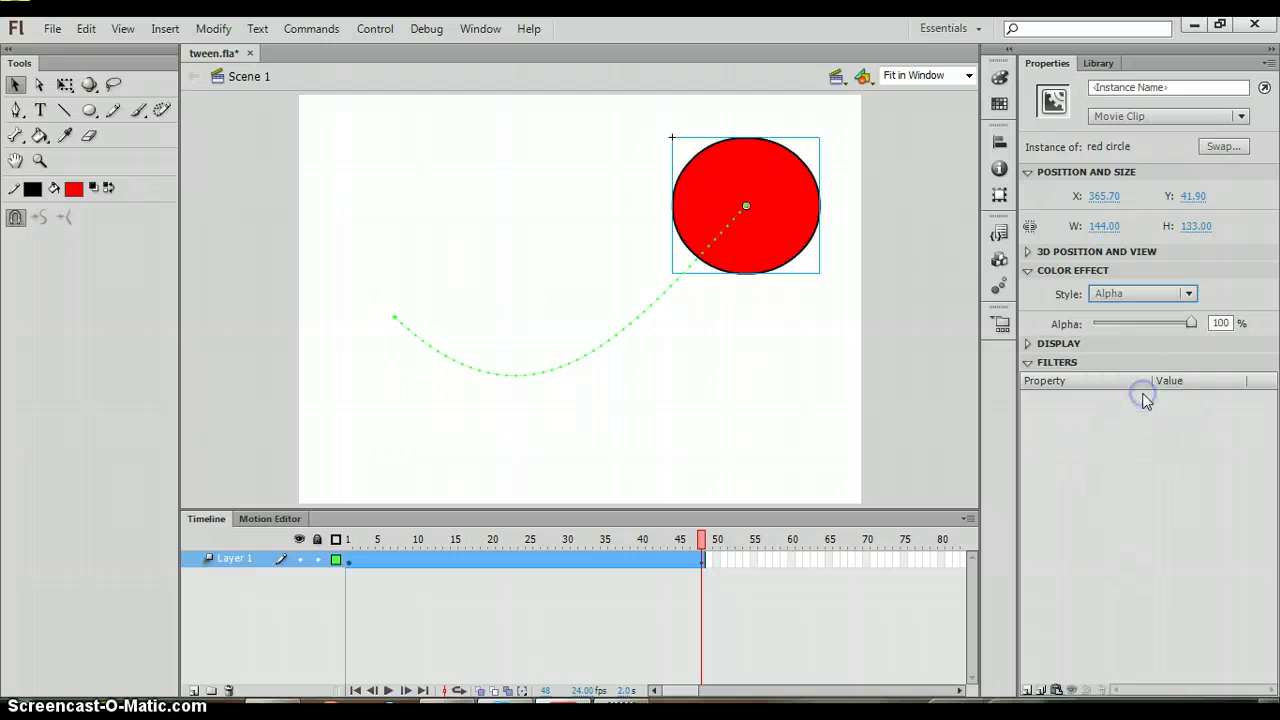
drag(1191, 322, 1132, 336)
click(921, 368)
key(Return)
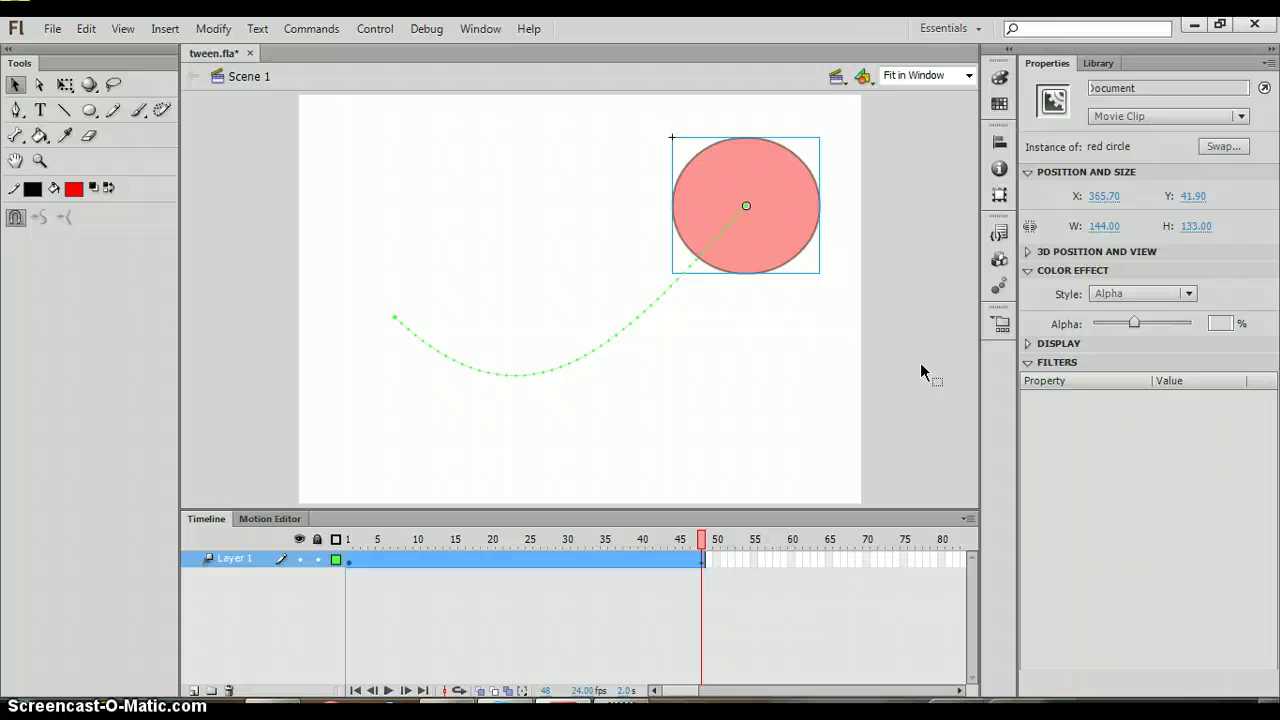
key(Return)
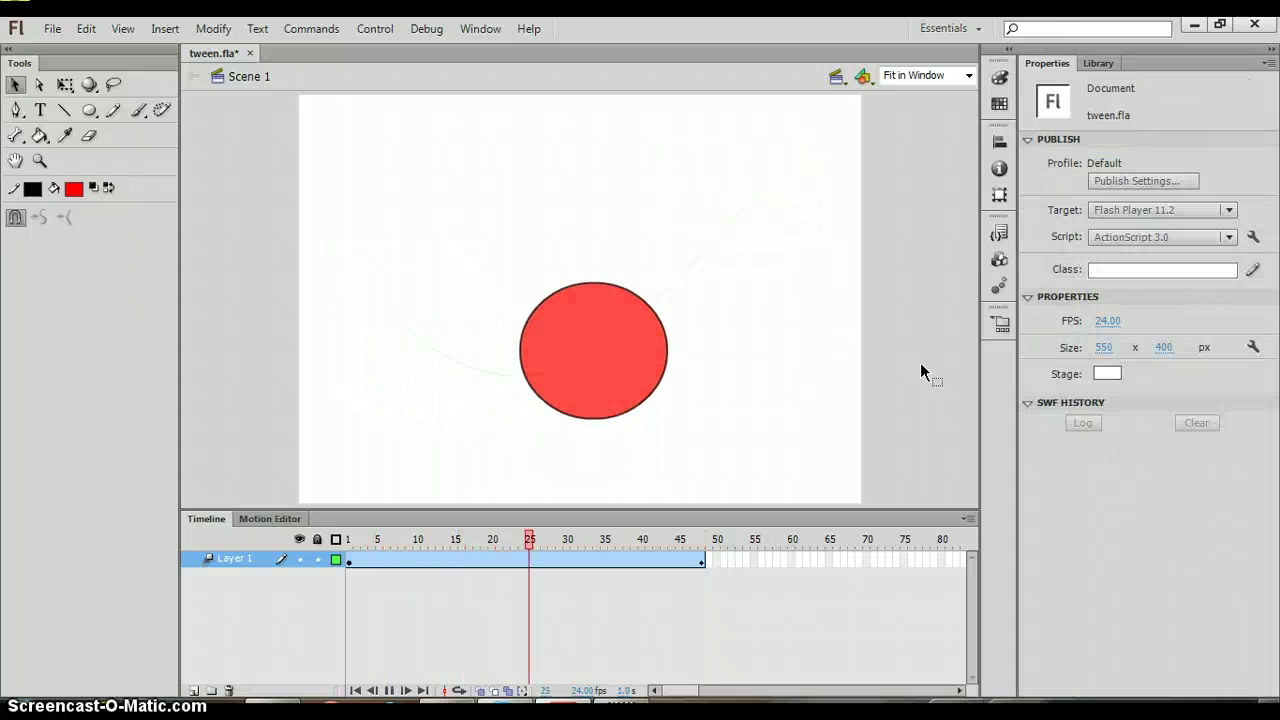
key(Return)
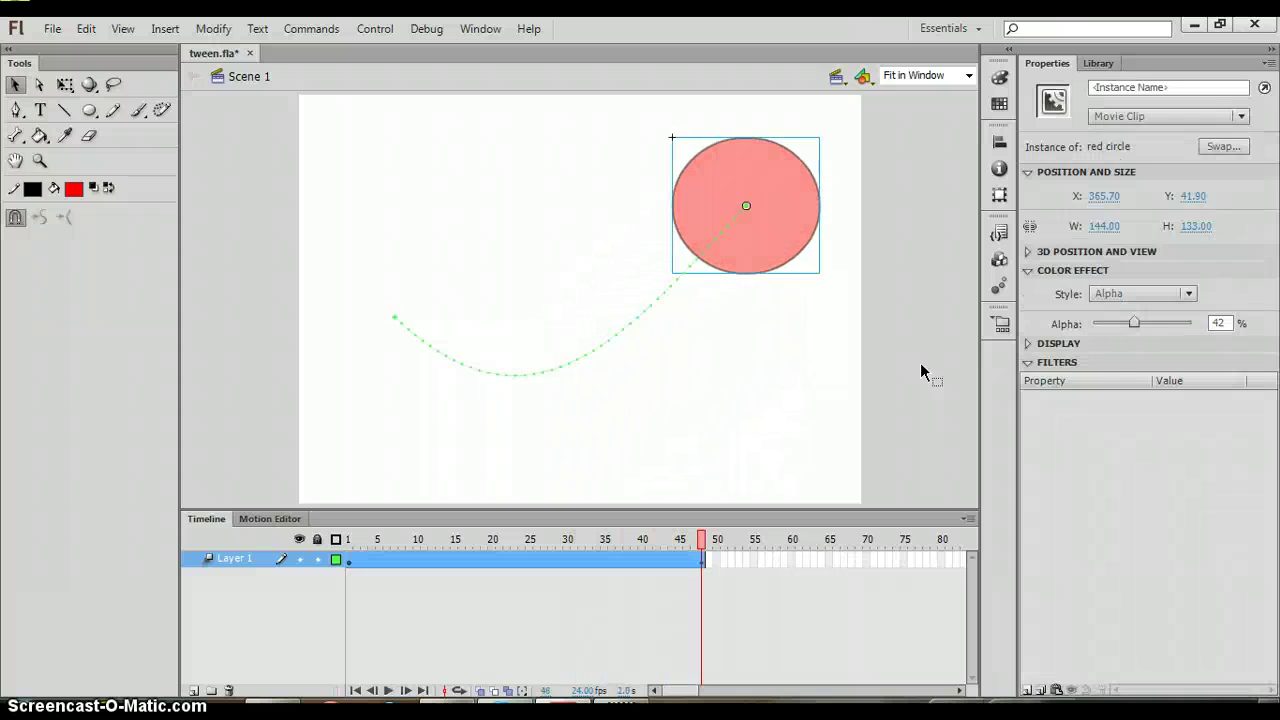
key(Return)
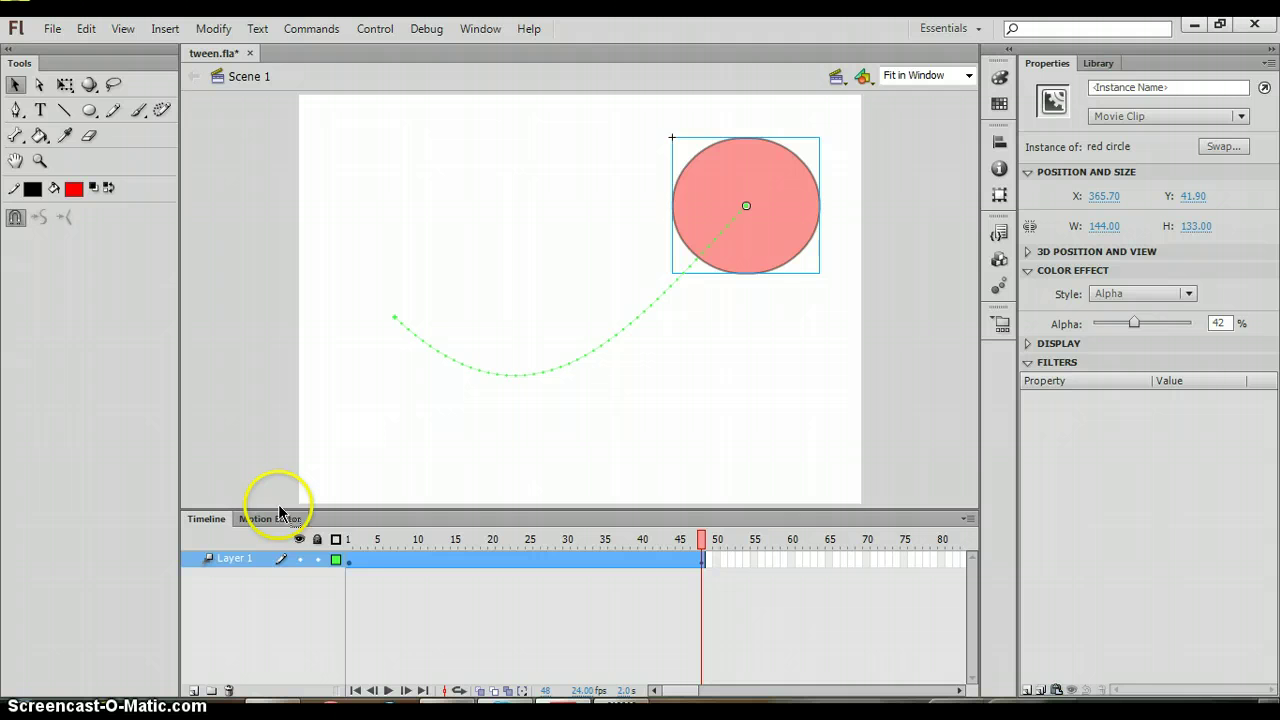
- Add a Drop Shadow filter to the red circle at frame 1
click(345, 560)
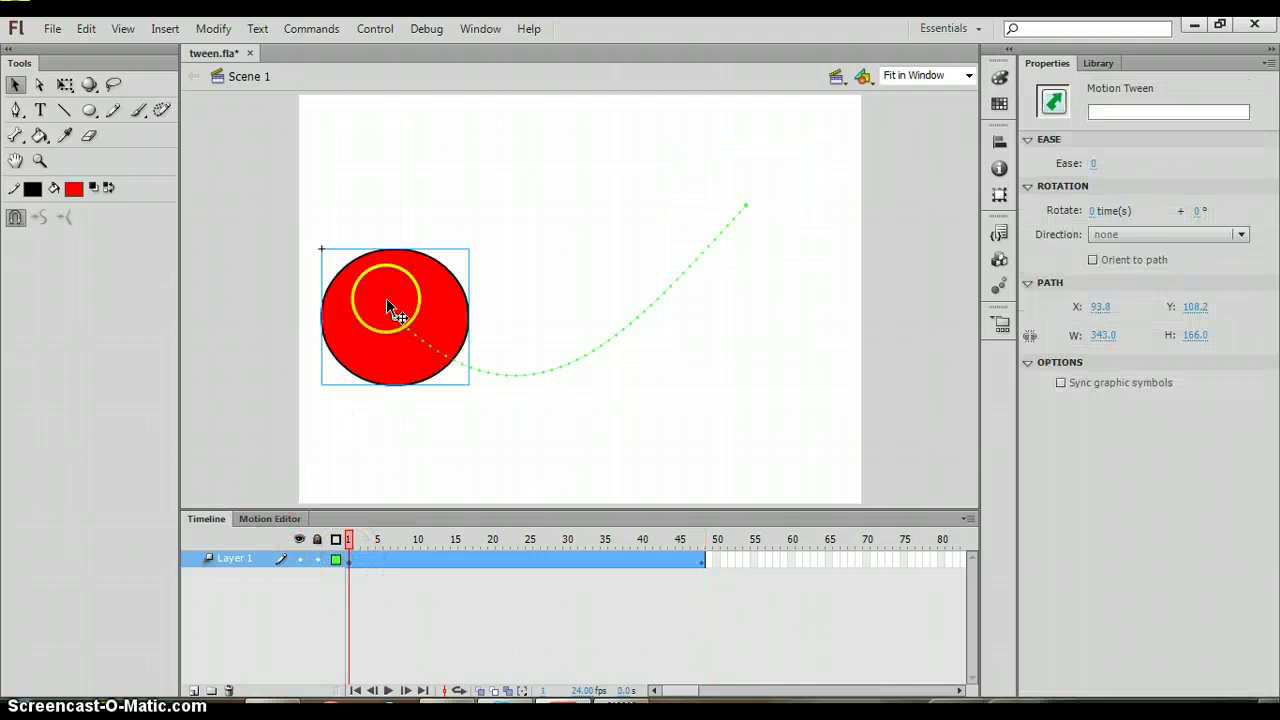
click(360, 303)
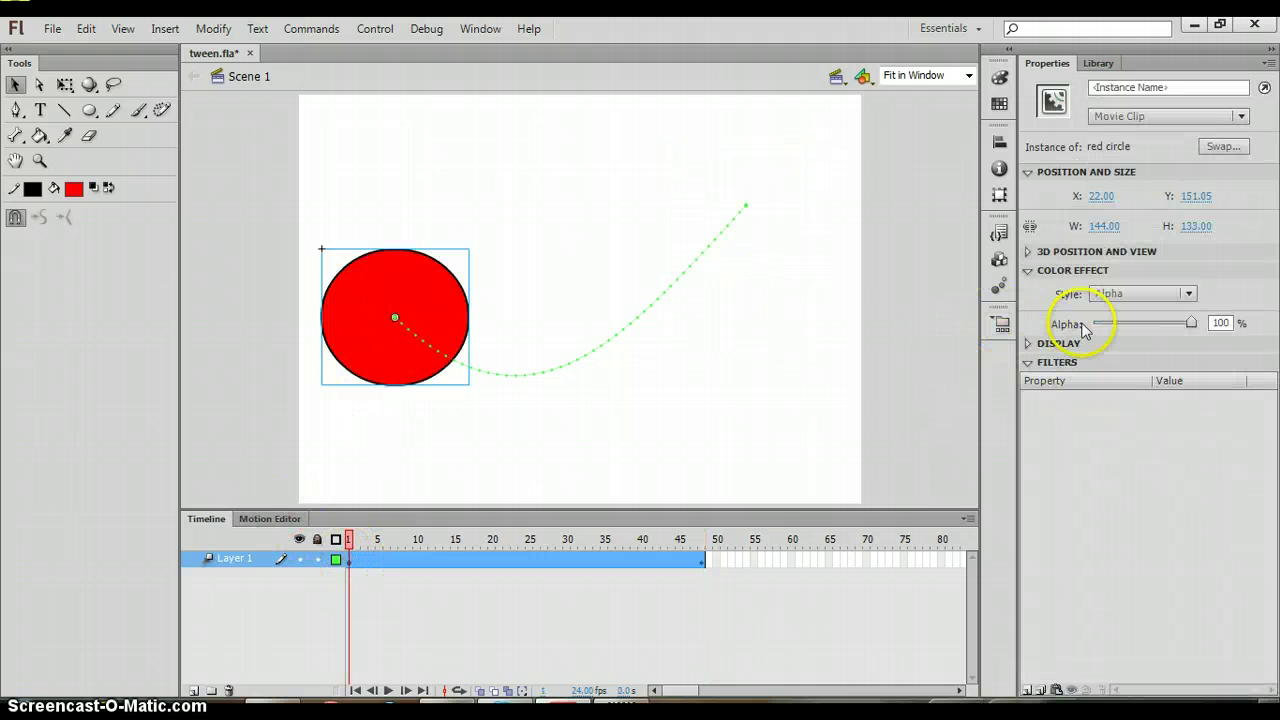
click(1034, 366)
click(1034, 363)
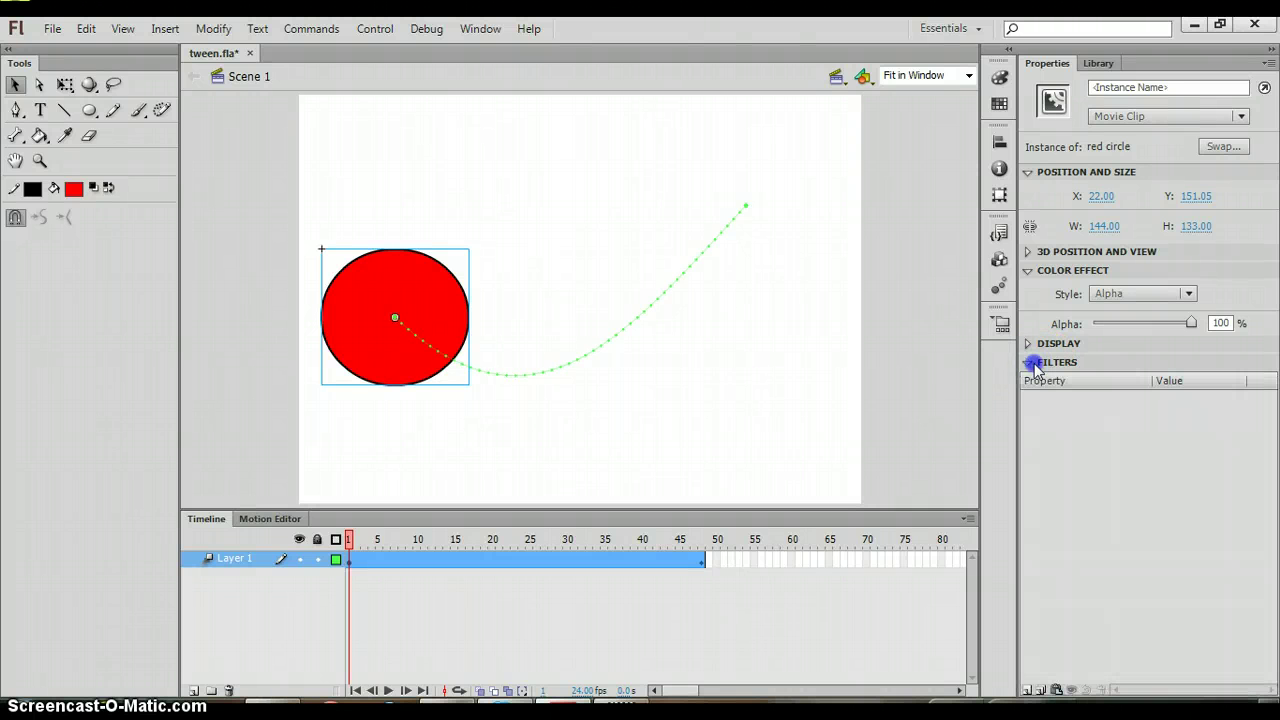
click(1025, 689)
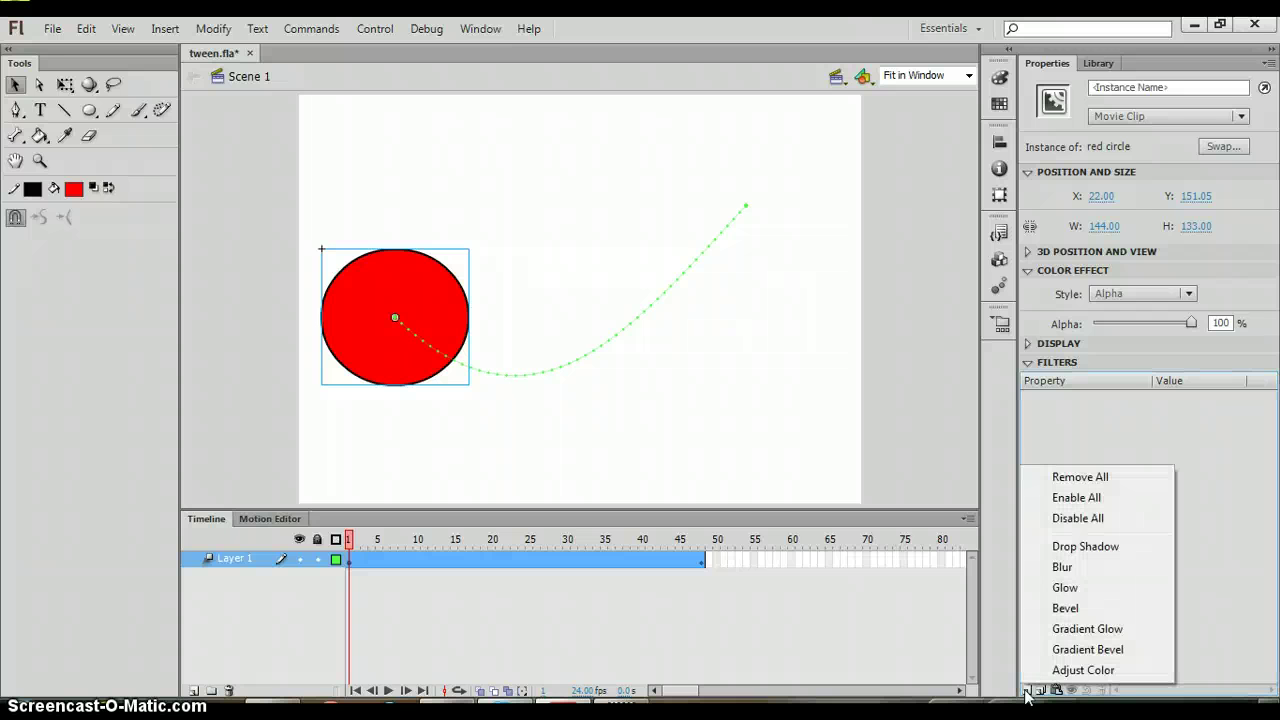
click(1086, 548)
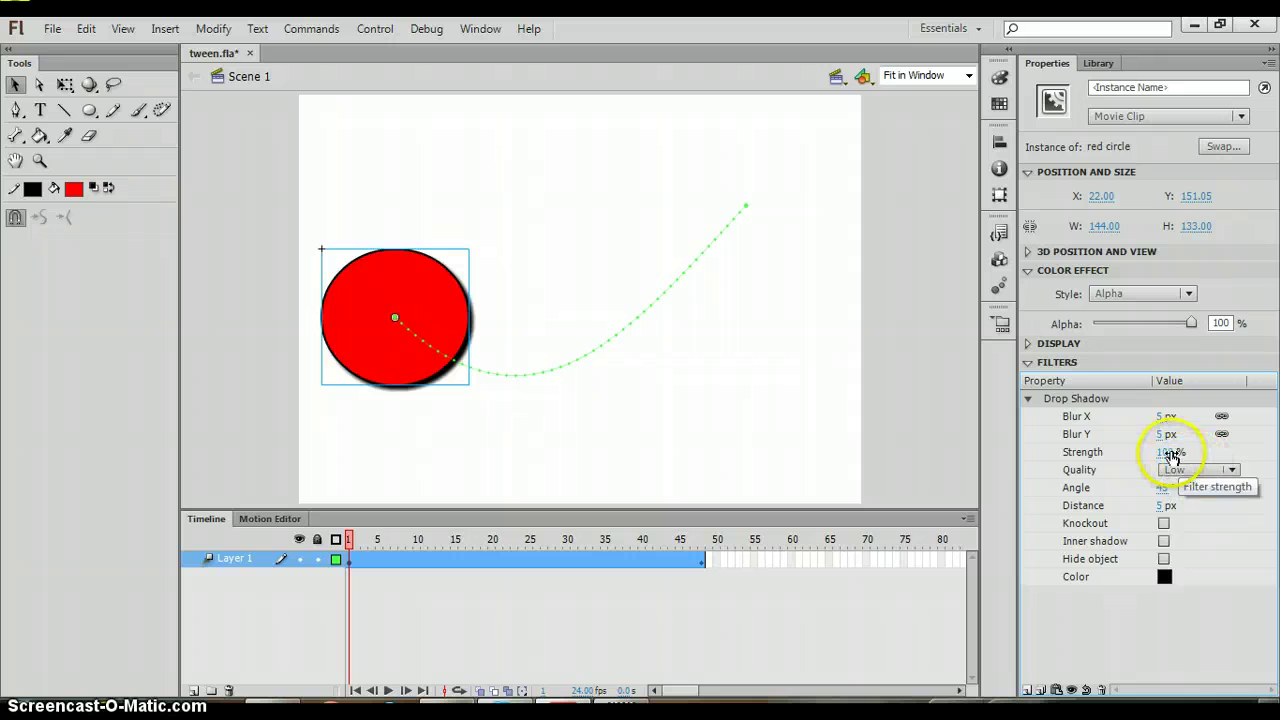
- Set the shadow to blur 17 and strength 91%, trying Knockout, Inner shadow and Hide object, then clearing them
mouse_move(1160, 434)
mouse_down()
mouse_move(1203, 437)
mouse_move(1162, 453)
mouse_move(1166, 418)
mouse_up()
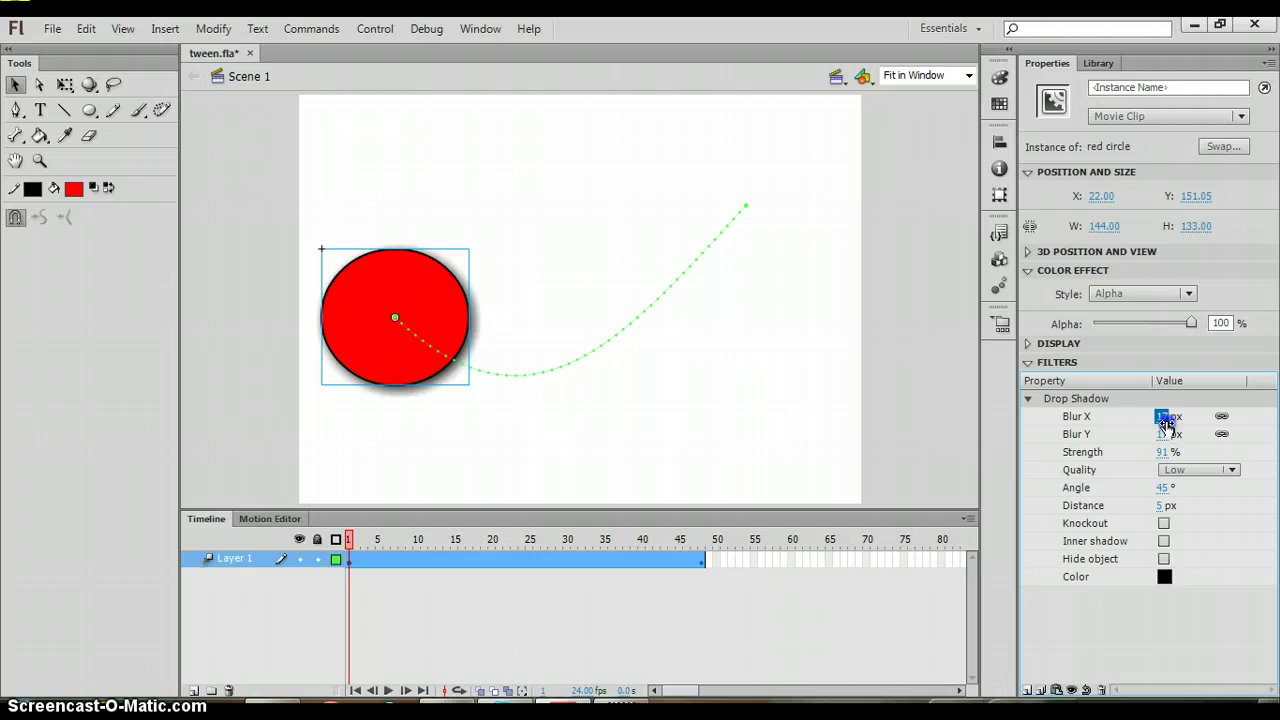
click(1163, 523)
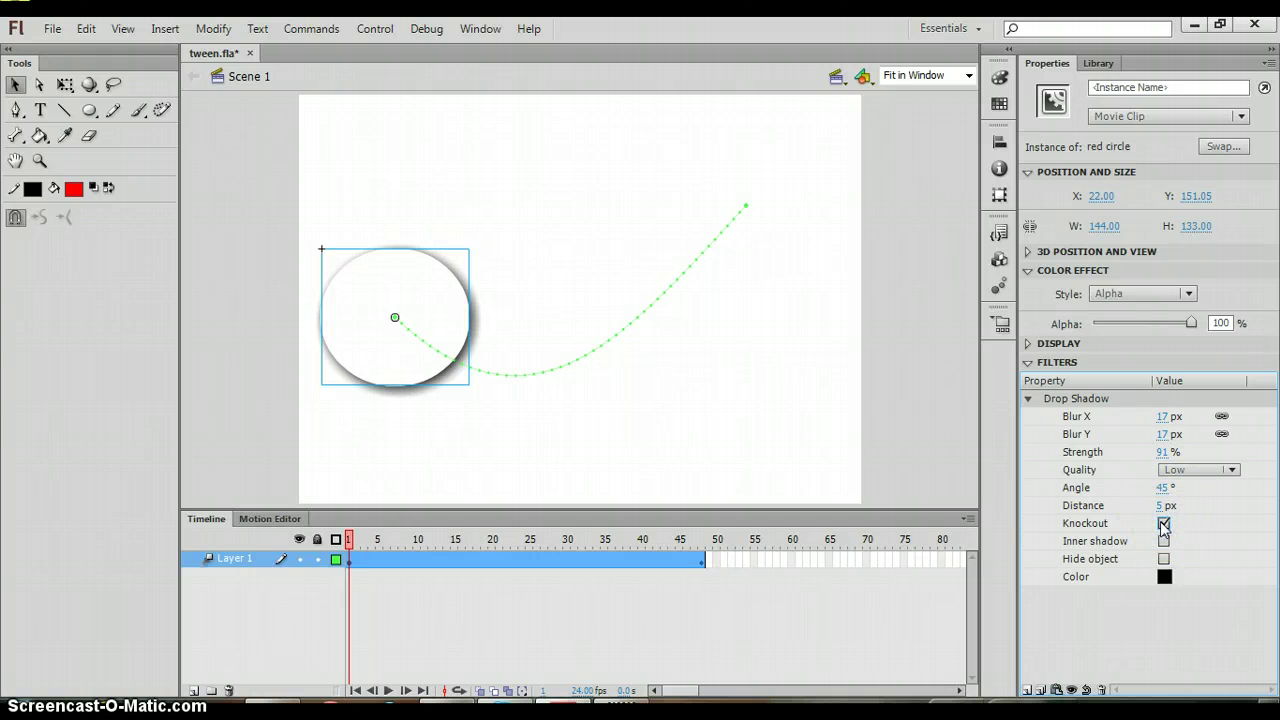
click(1163, 523)
click(1164, 541)
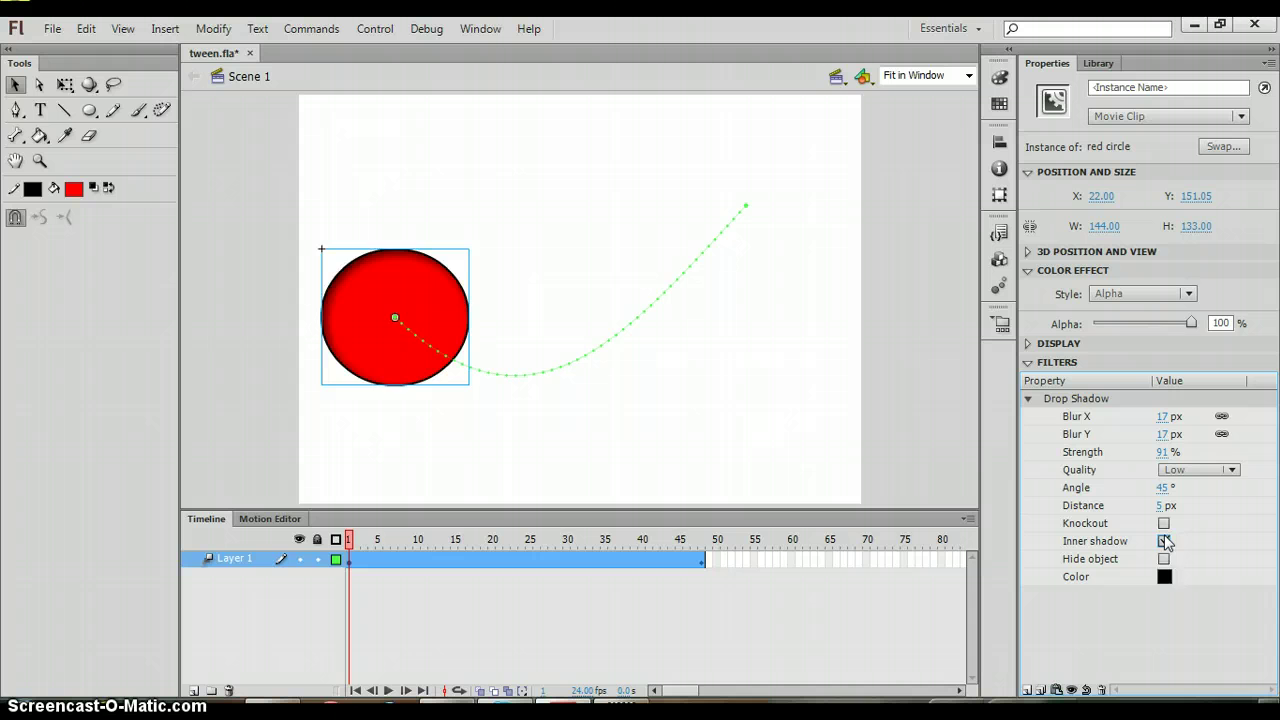
click(1164, 559)
click(1164, 559)
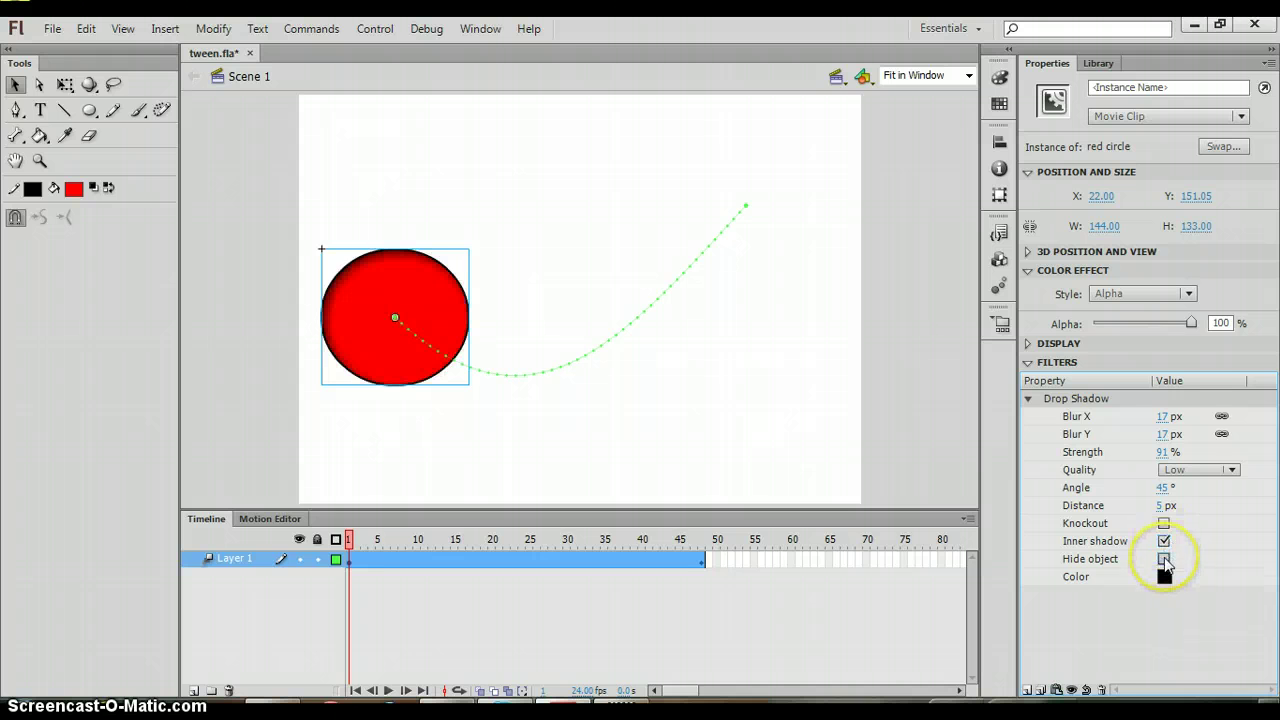
click(1164, 541)
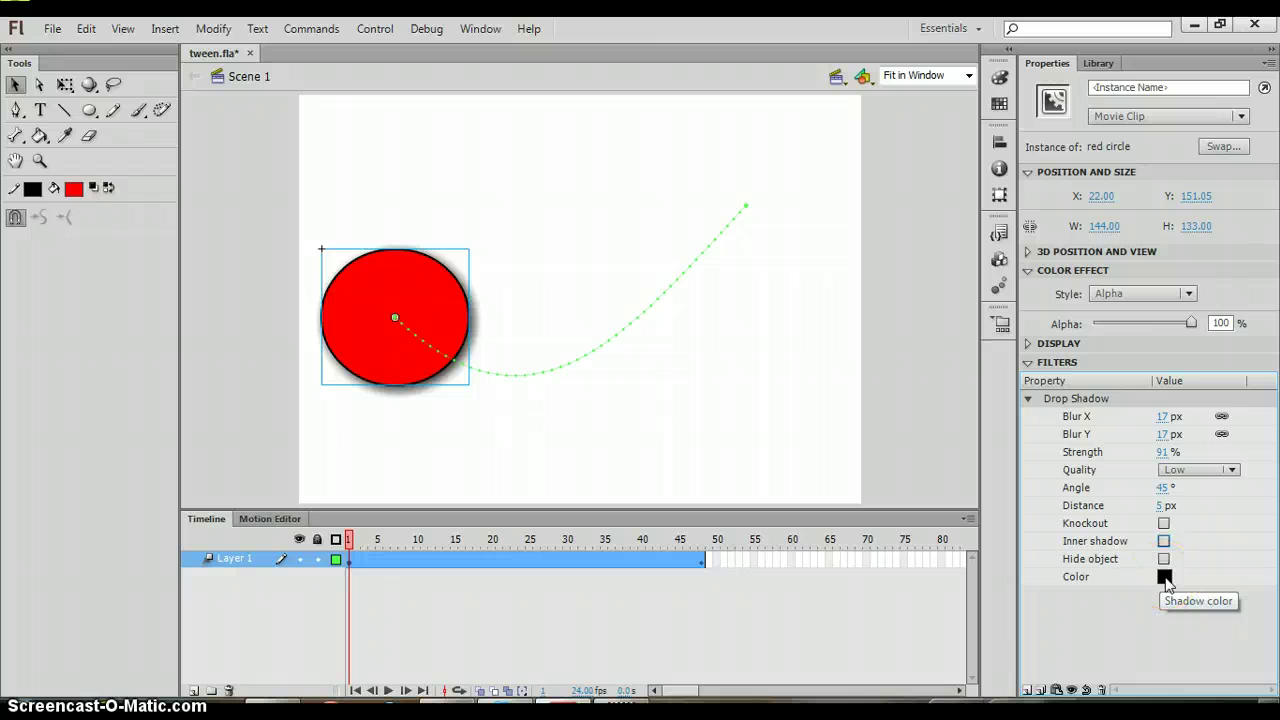
- Replace the circle's Drop Shadow filter with a Bevel filter
click(1101, 690)
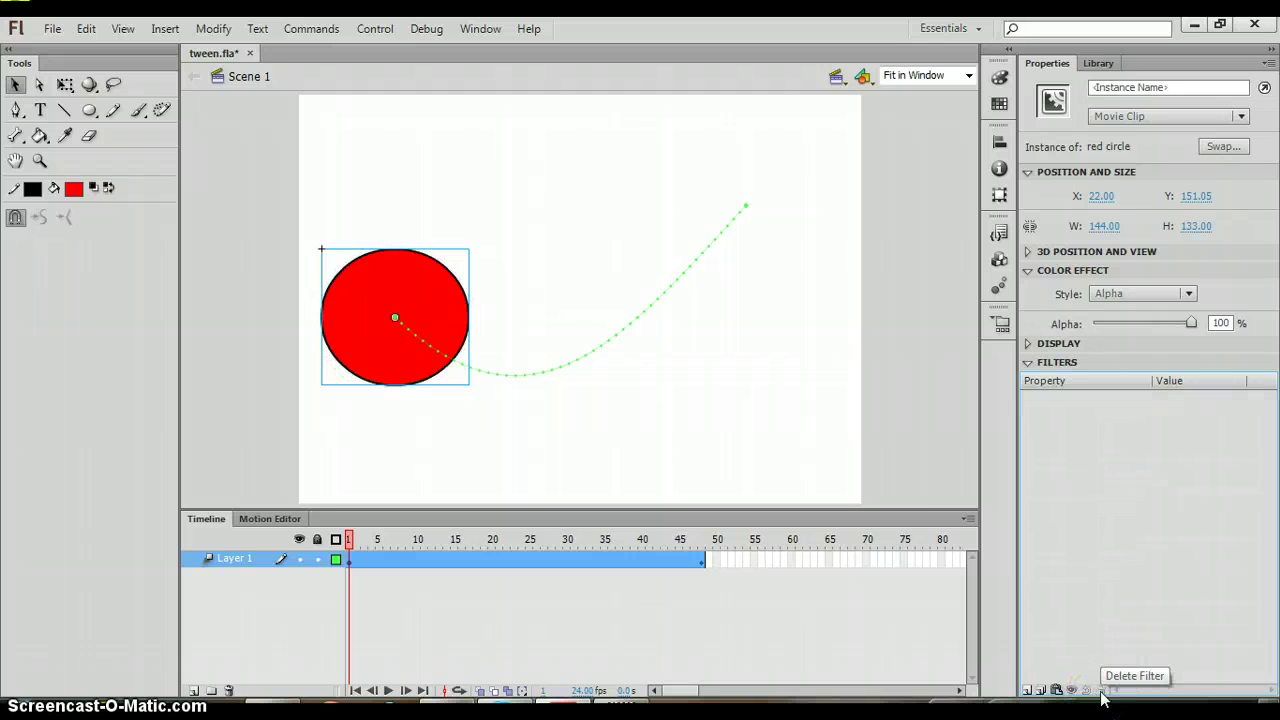
click(1030, 690)
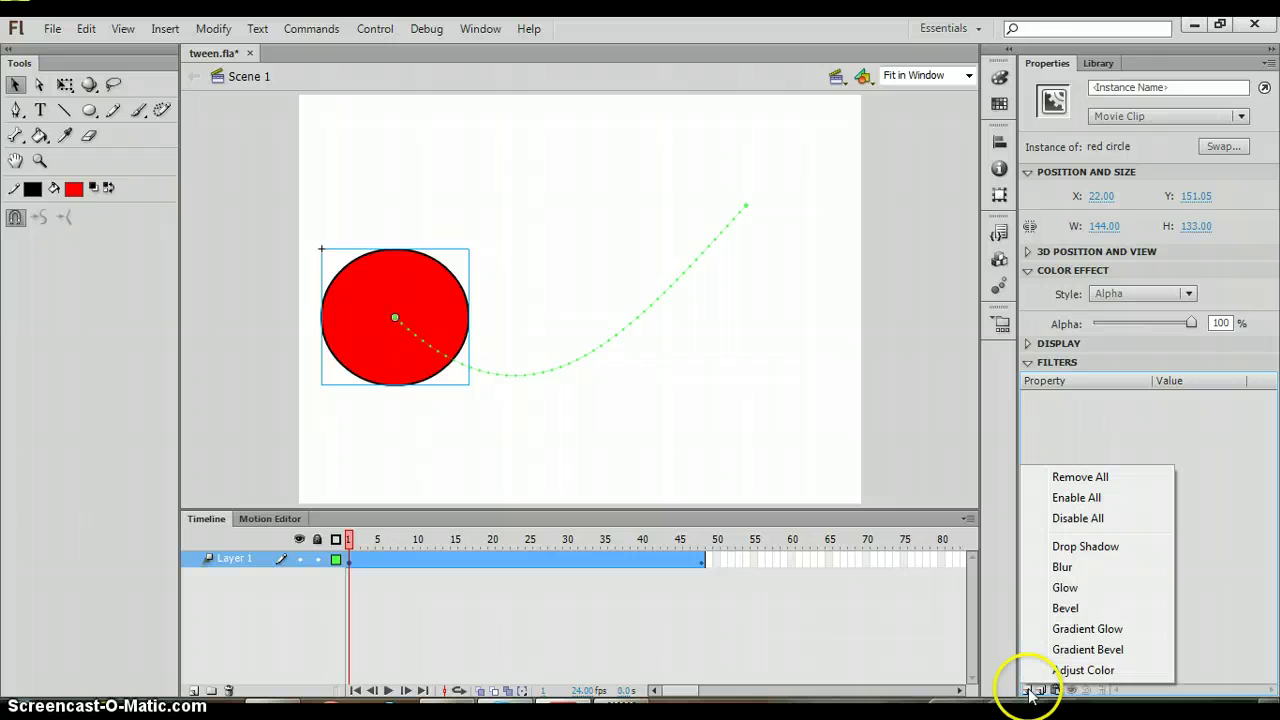
click(1072, 608)
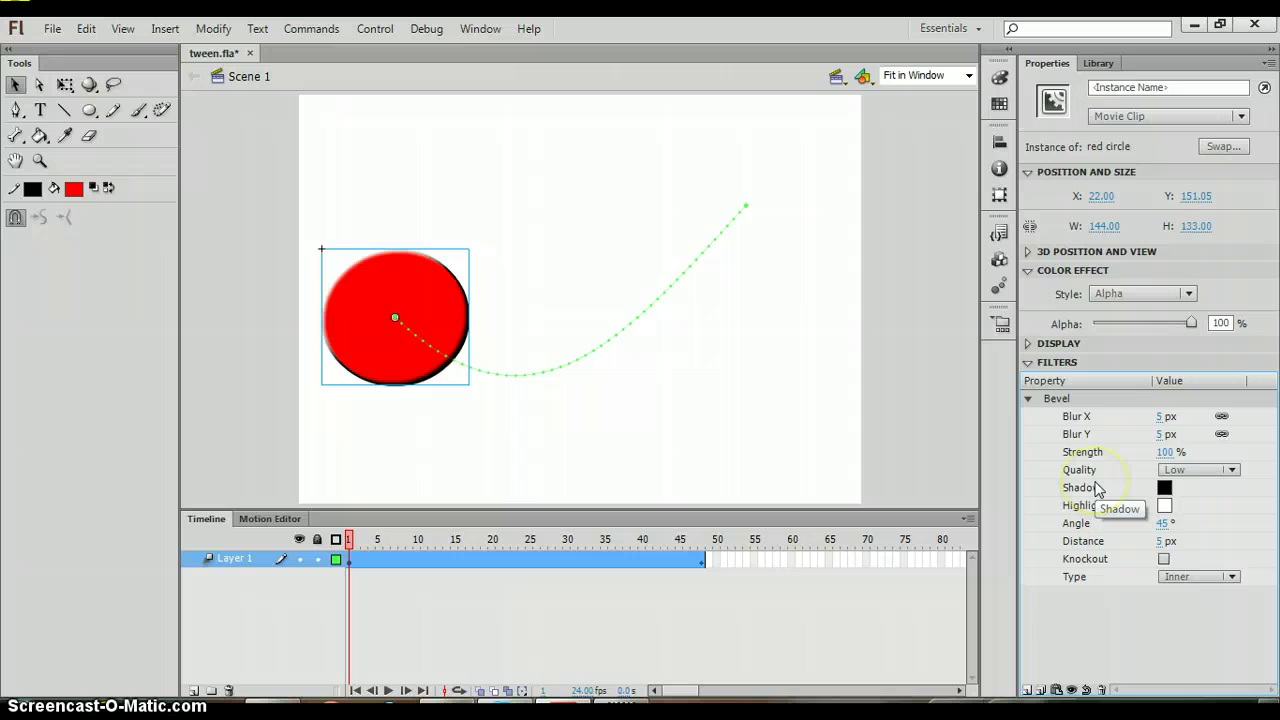
- Set the bevel to blur 58, strength 132%, angle 114° and distance 3, with Knockout left off
click(1159, 417)
drag(1188, 418, 1203, 453)
click(1161, 434)
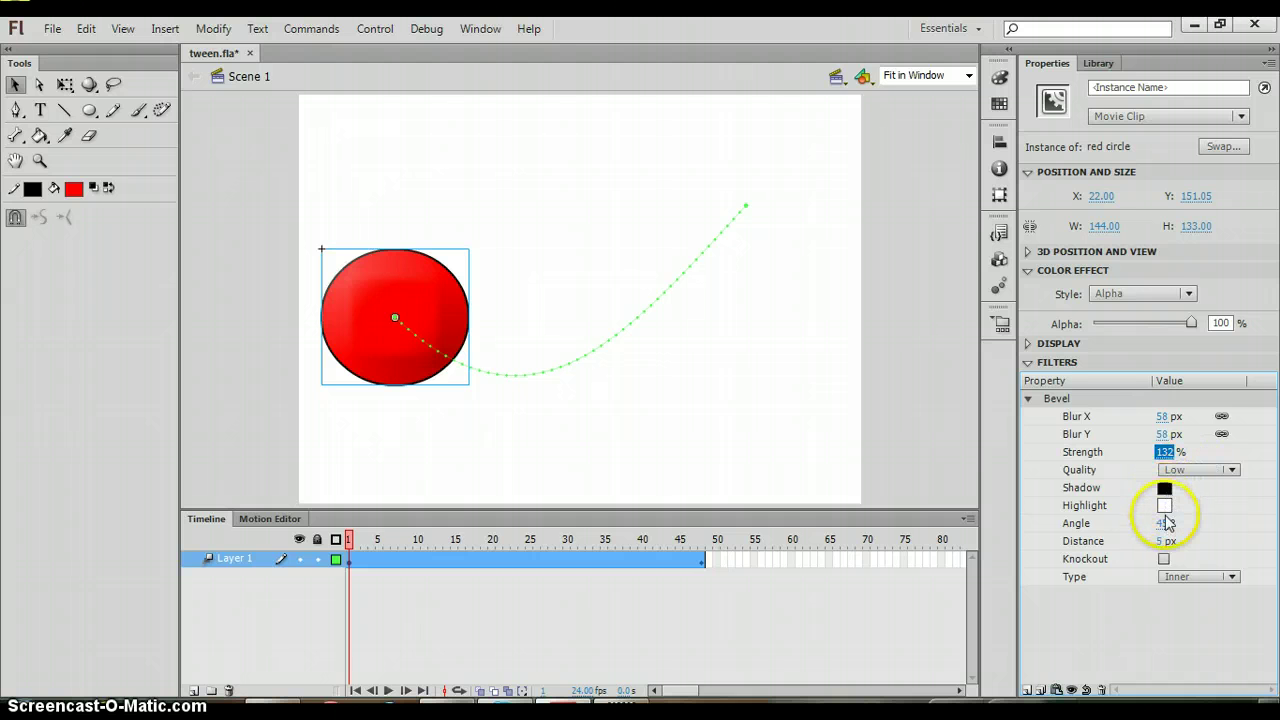
mouse_move(1165, 525)
mouse_down()
mouse_move(1234, 526)
mouse_move(1164, 546)
mouse_up()
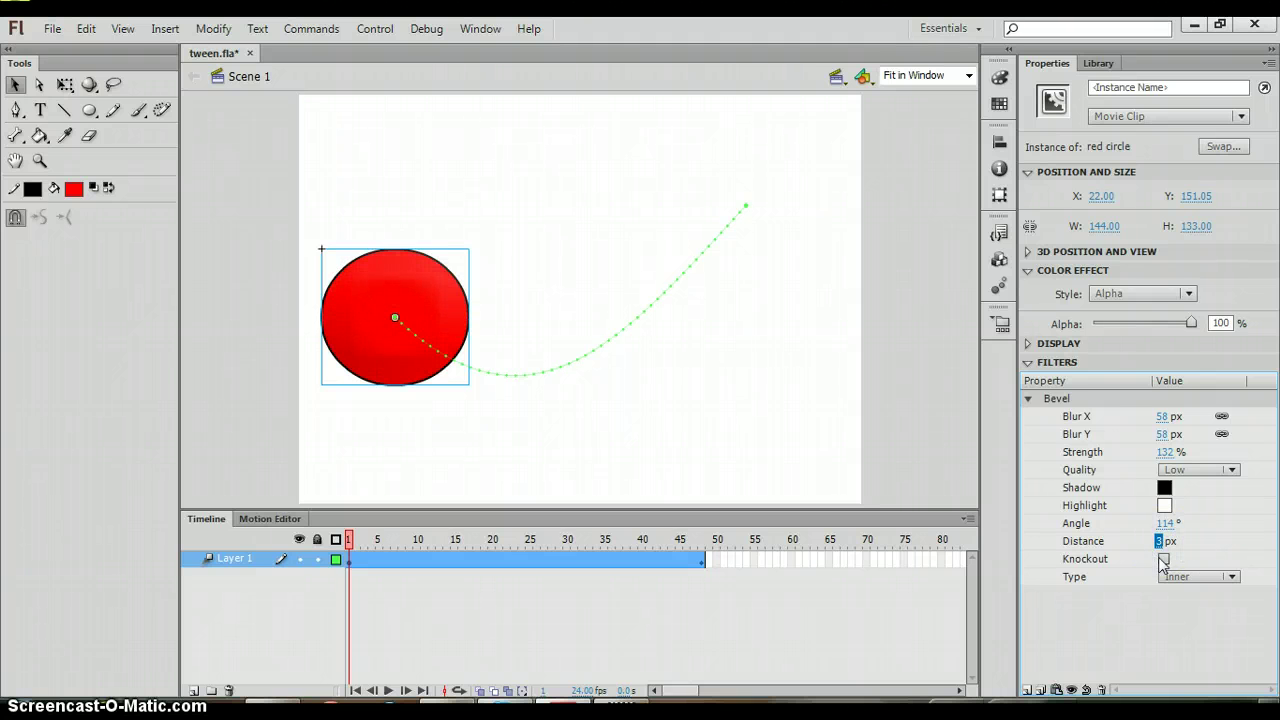
click(1163, 558)
click(1163, 558)
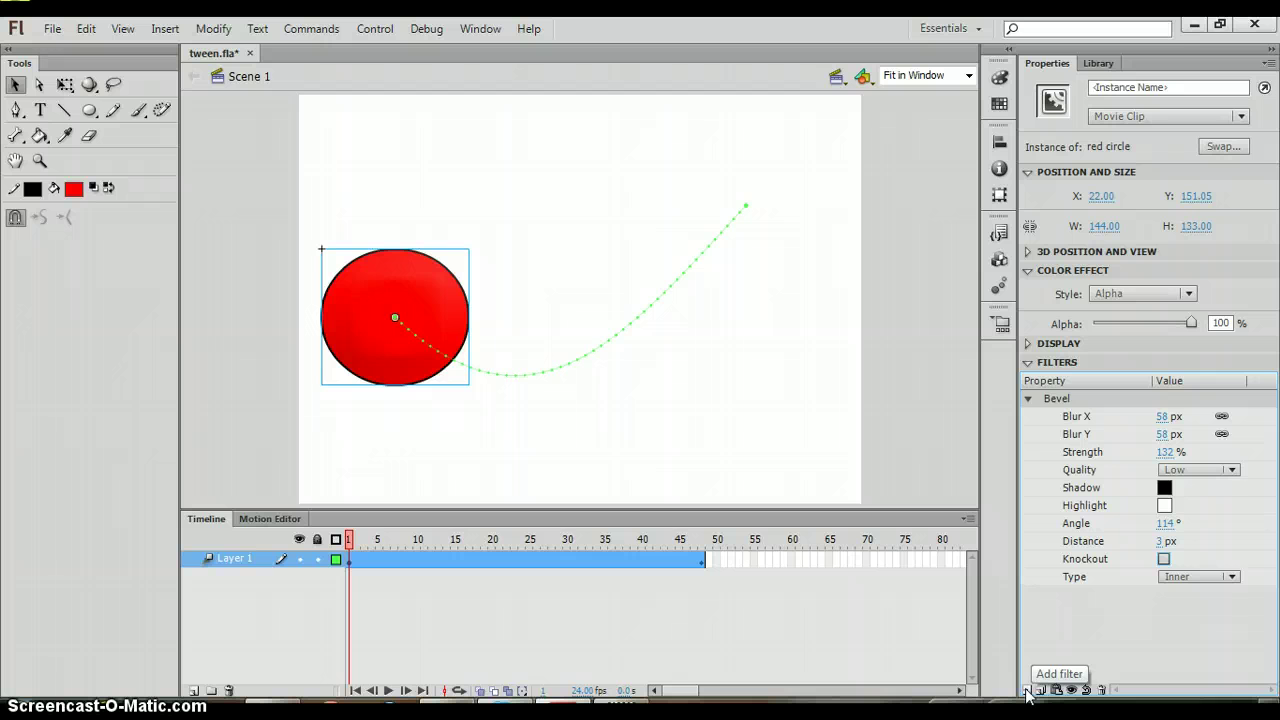
click(414, 622)
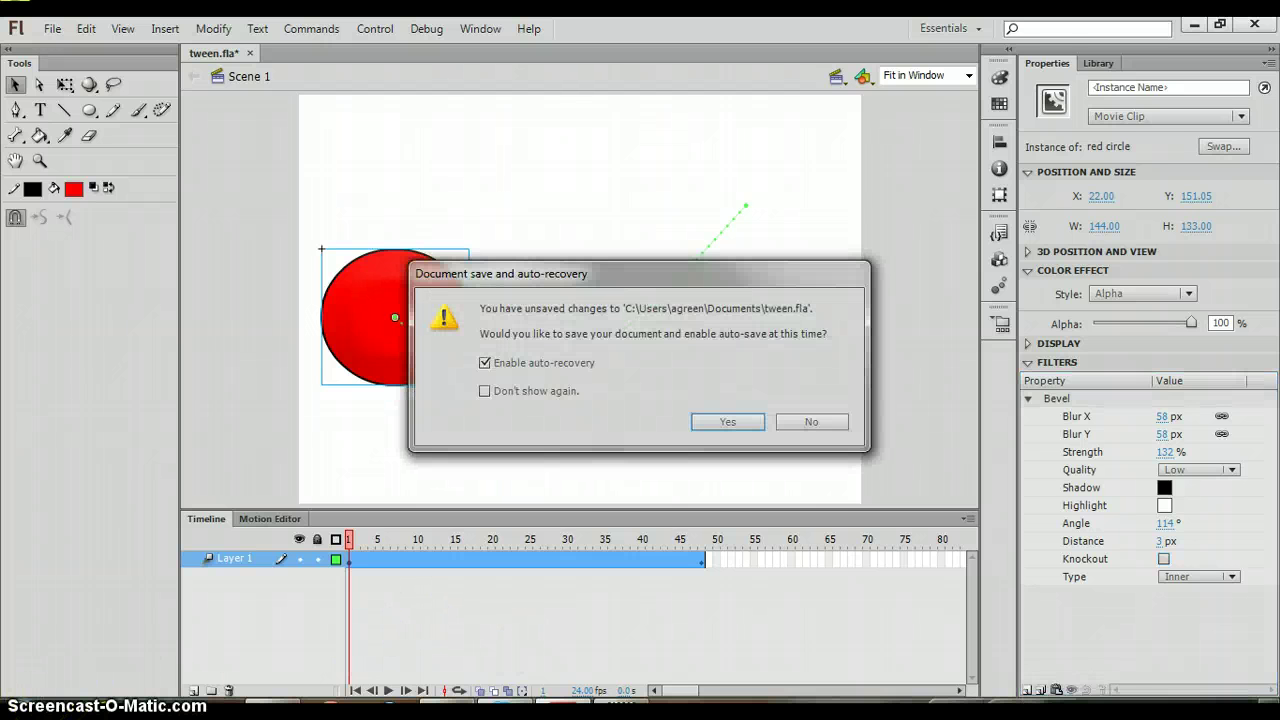
- Save tween.fla with auto-recovery enabled, then delete the circle and undo the deletion
key(Return)
click(876, 420)
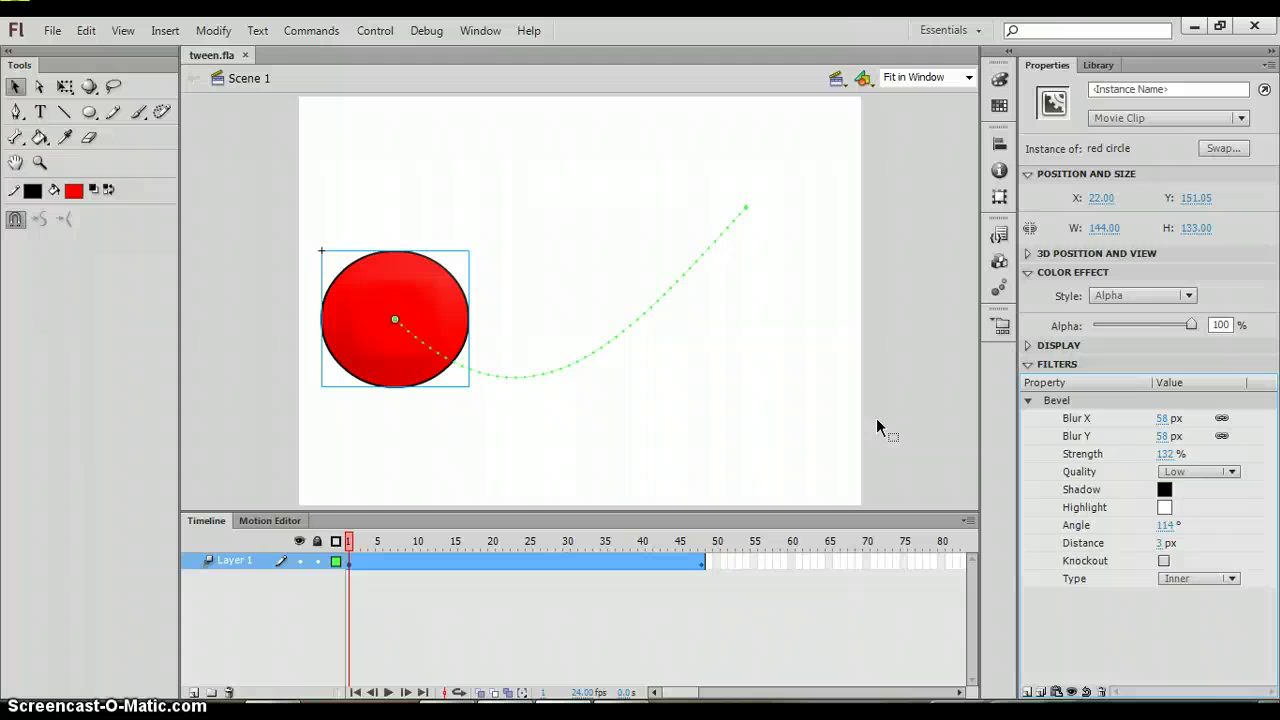
key(Delete)
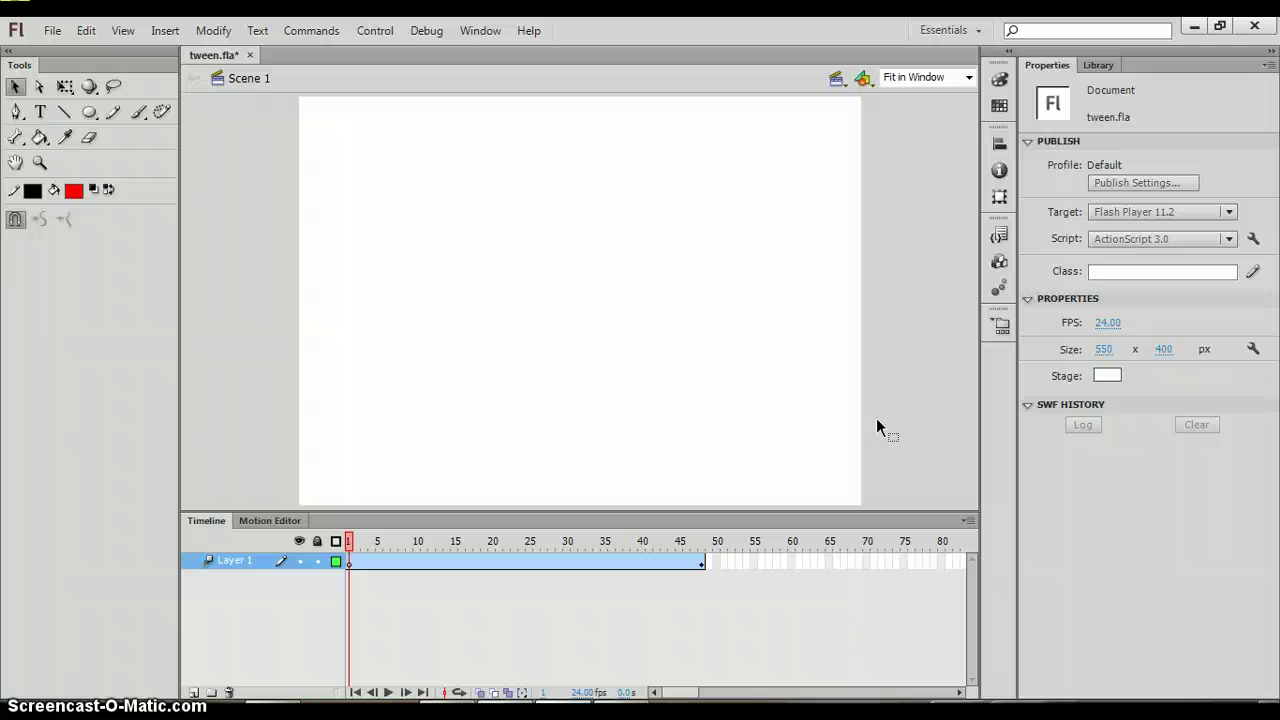
click(86, 31)
click(97, 50)
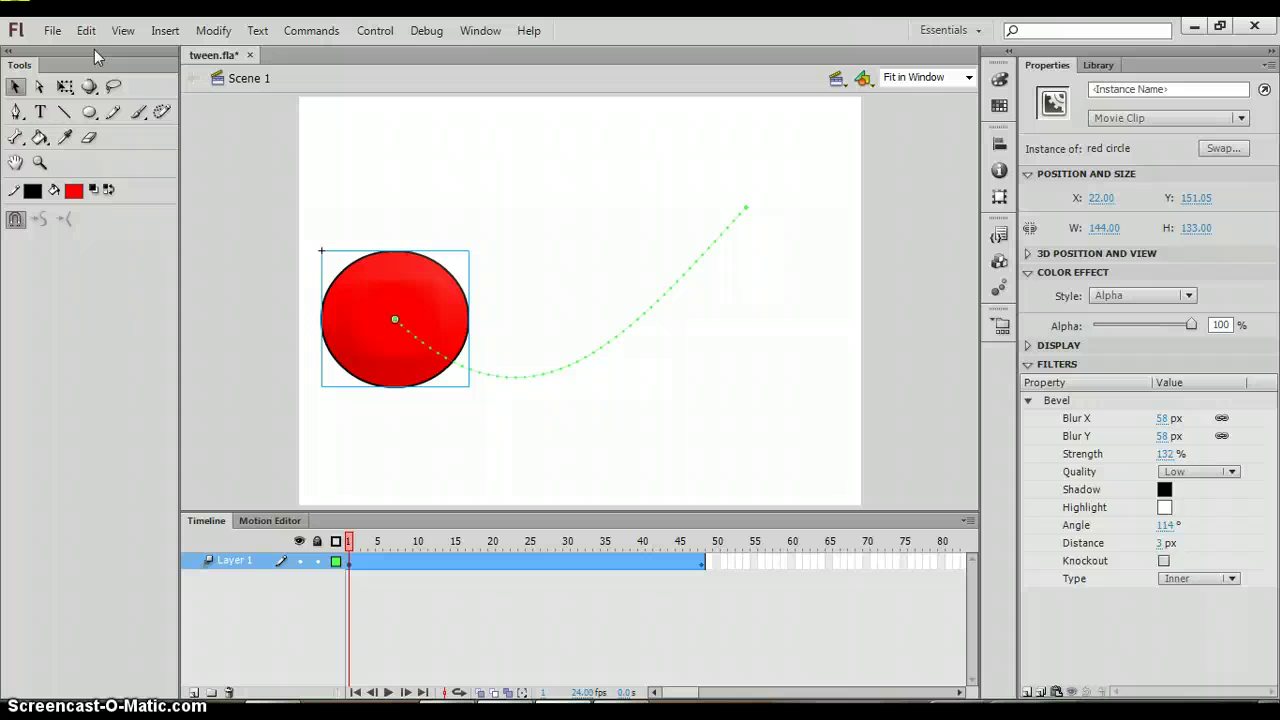
- Open the Motion Presets panel and expand Default Presets
click(478, 30)
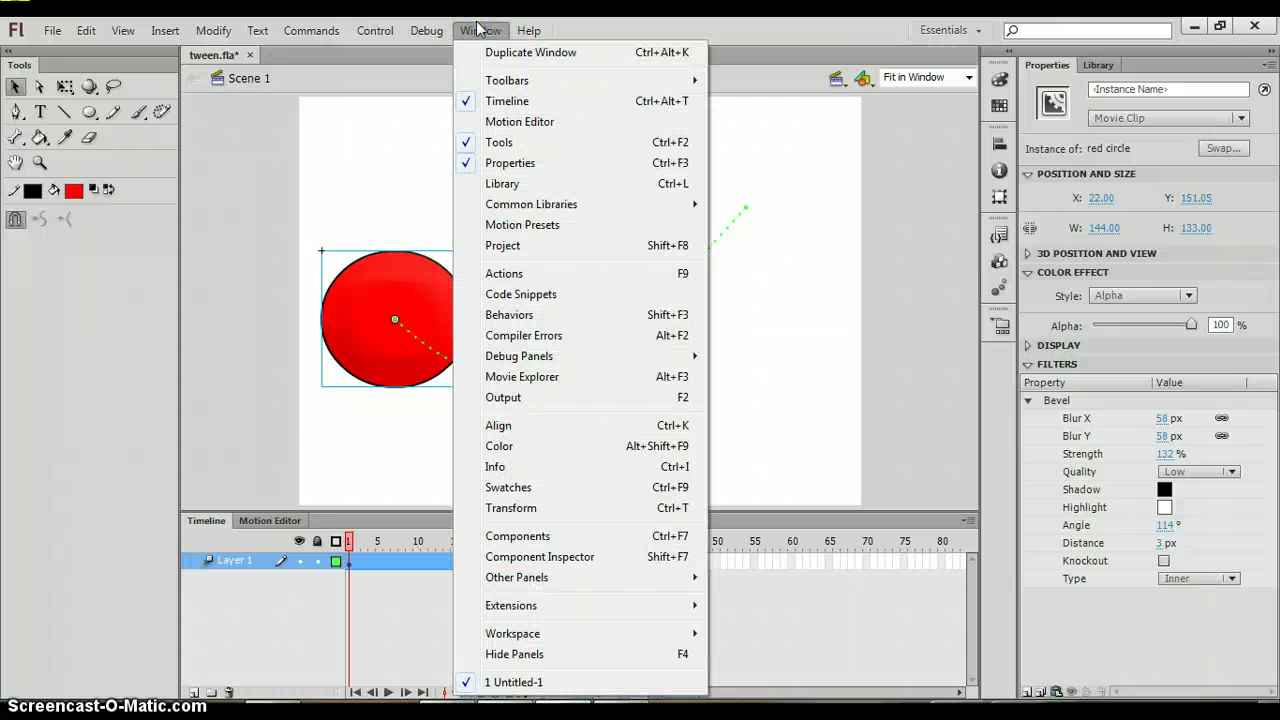
click(544, 230)
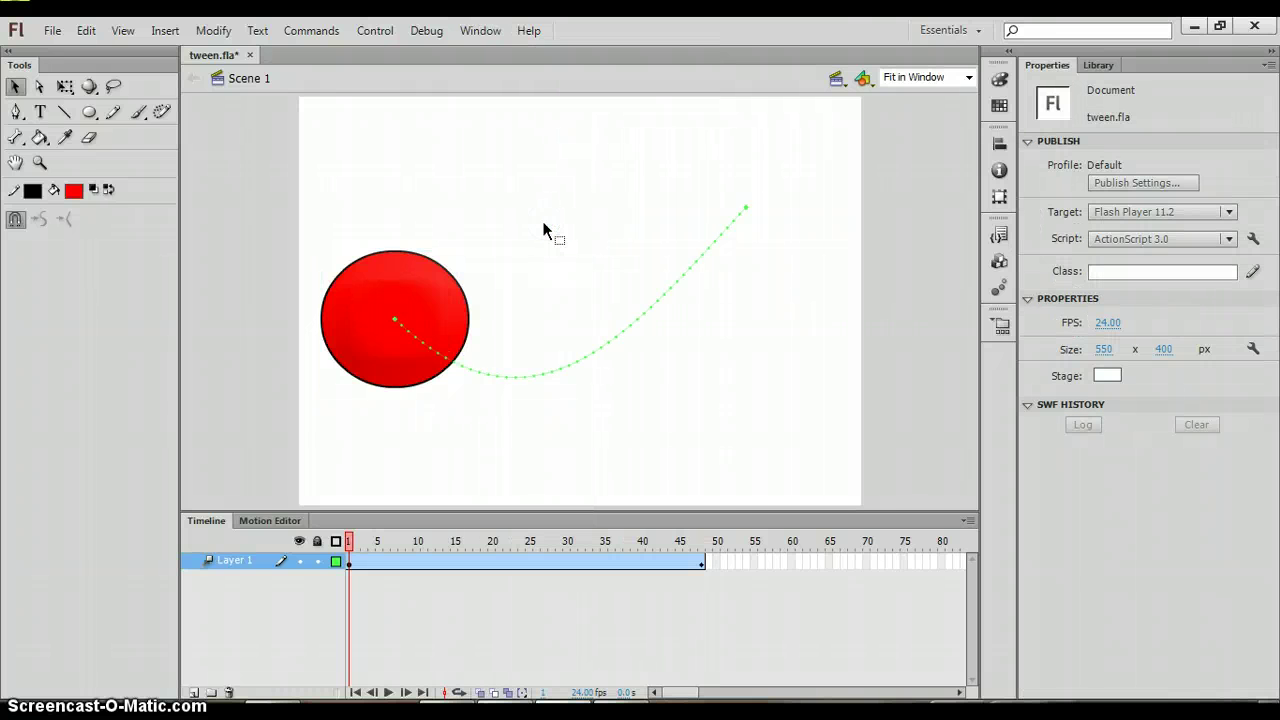
click(474, 126)
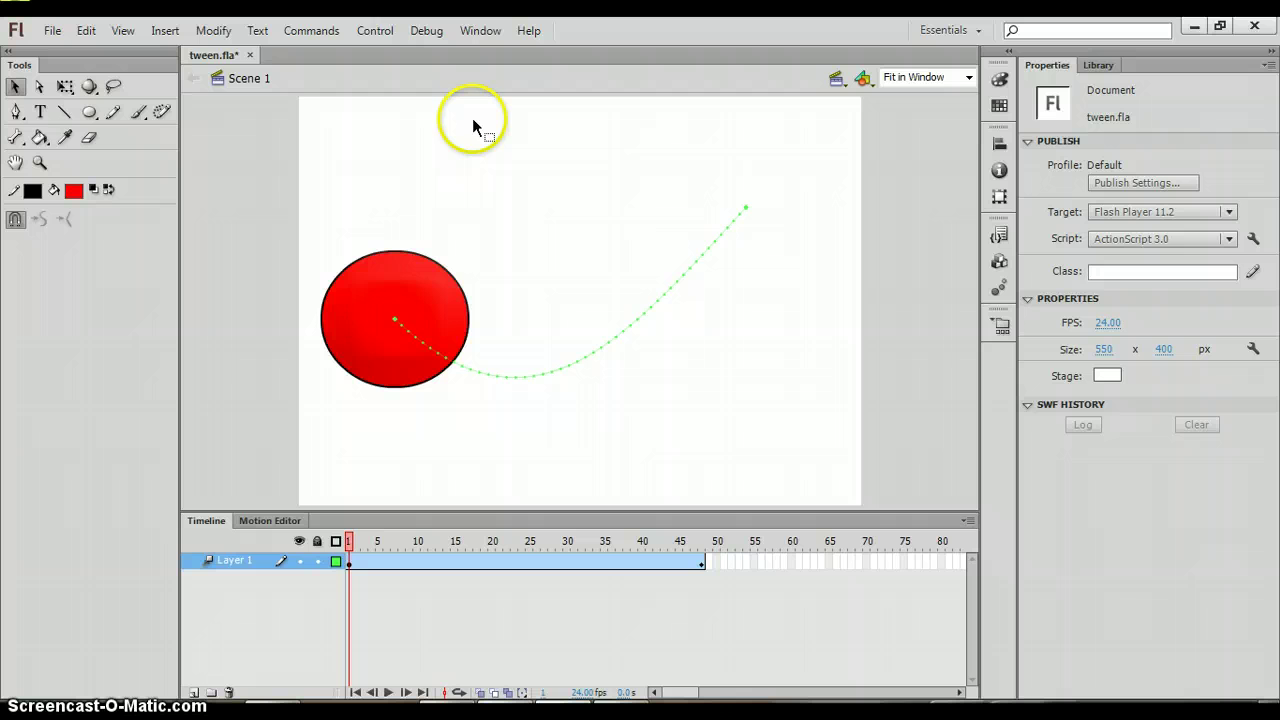
click(480, 30)
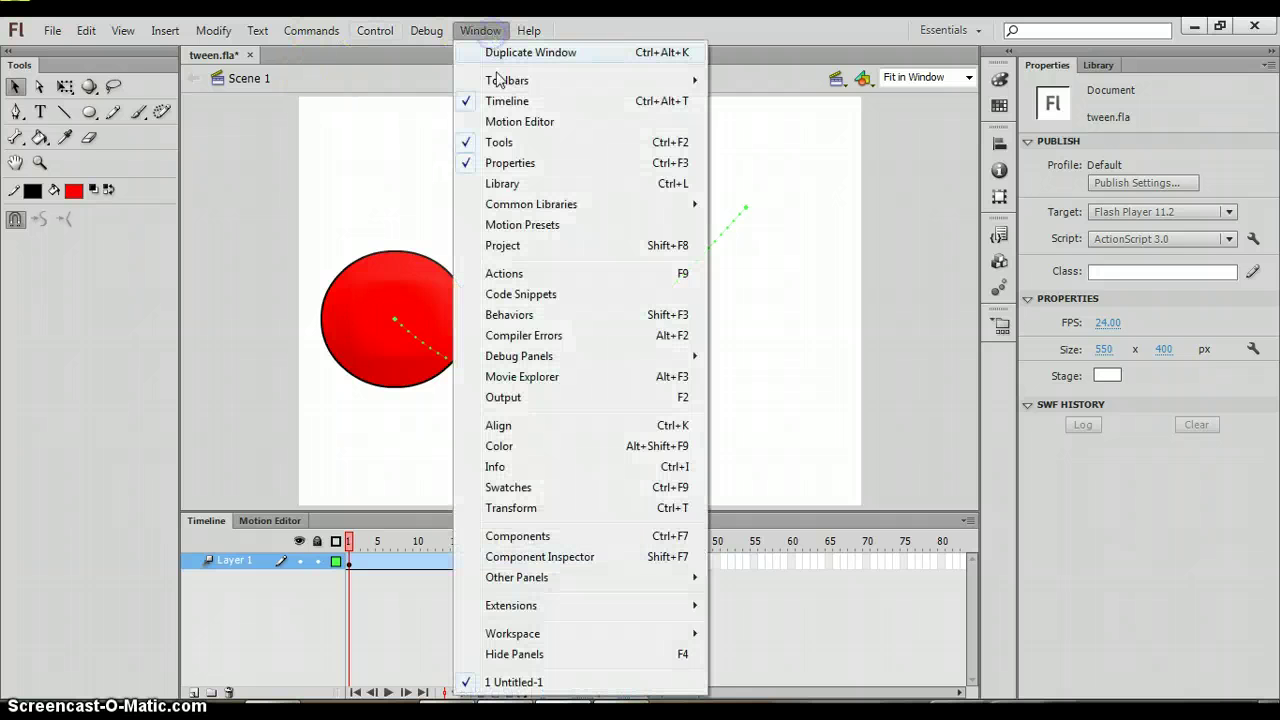
click(506, 224)
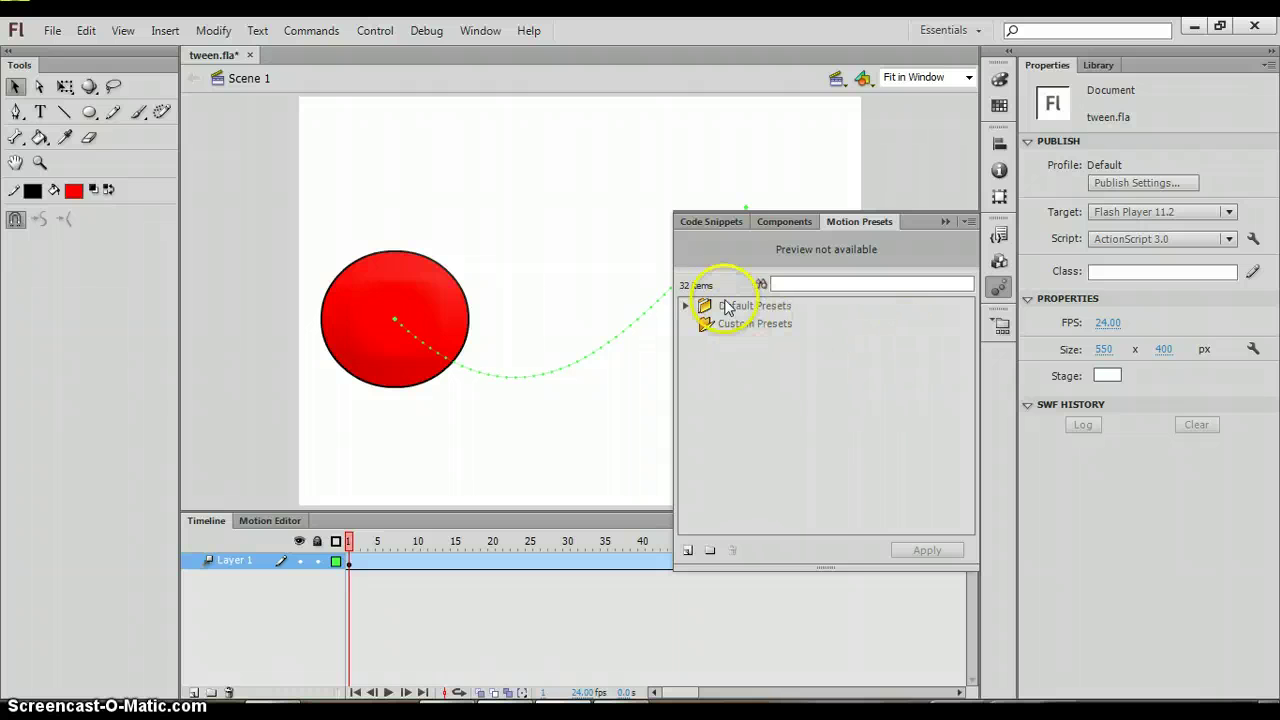
click(686, 307)
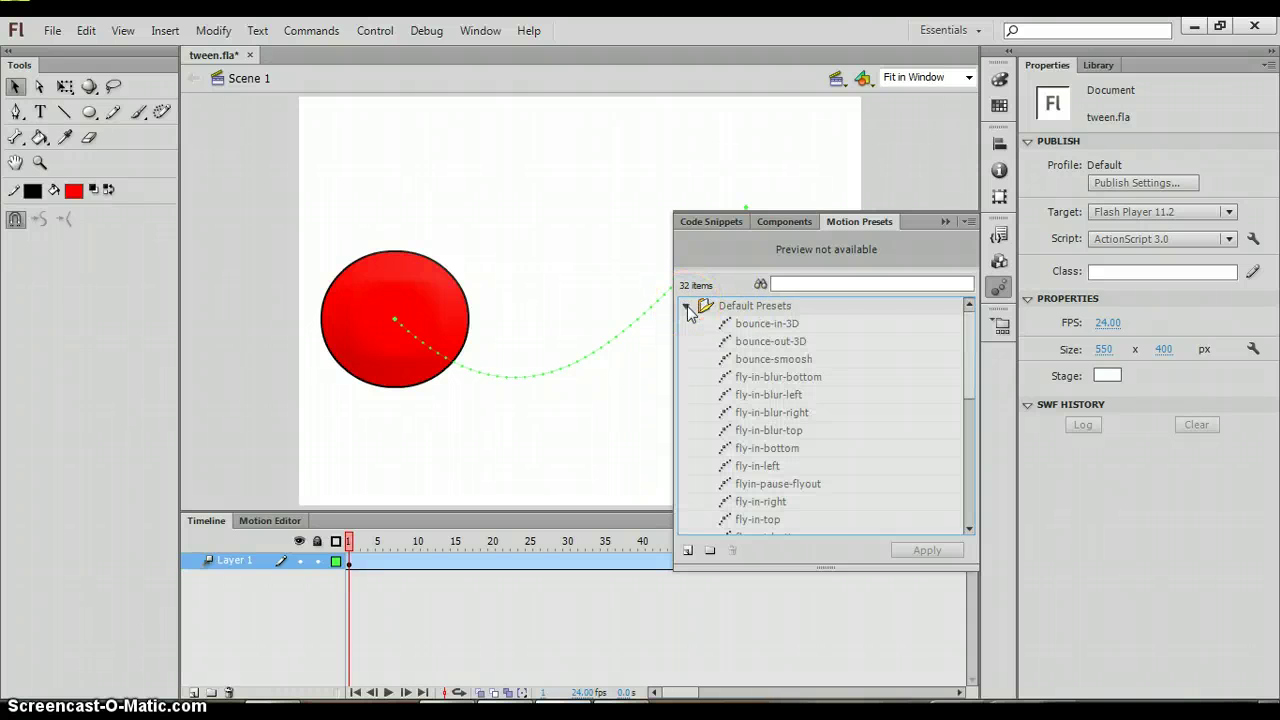
- Preview bounce-in-3D and bounce-out-3D, then select bounce-smoosh and apply it with nothing selected
click(789, 323)
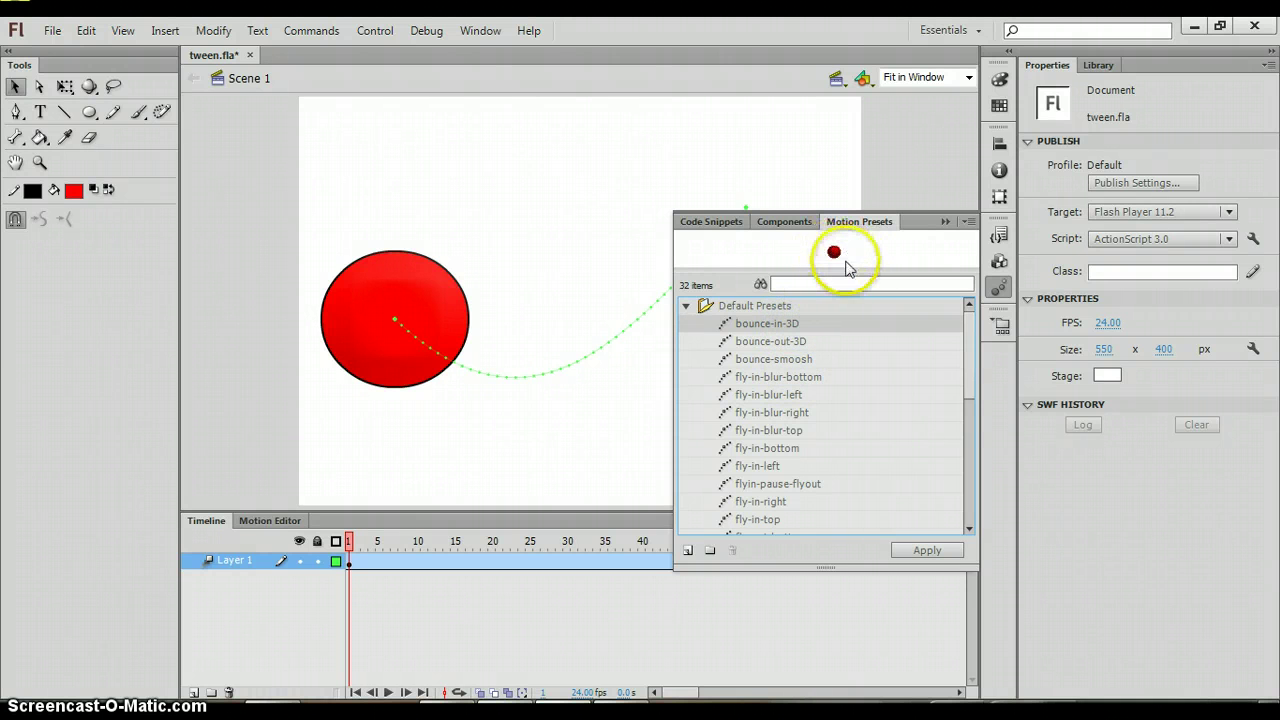
click(756, 334)
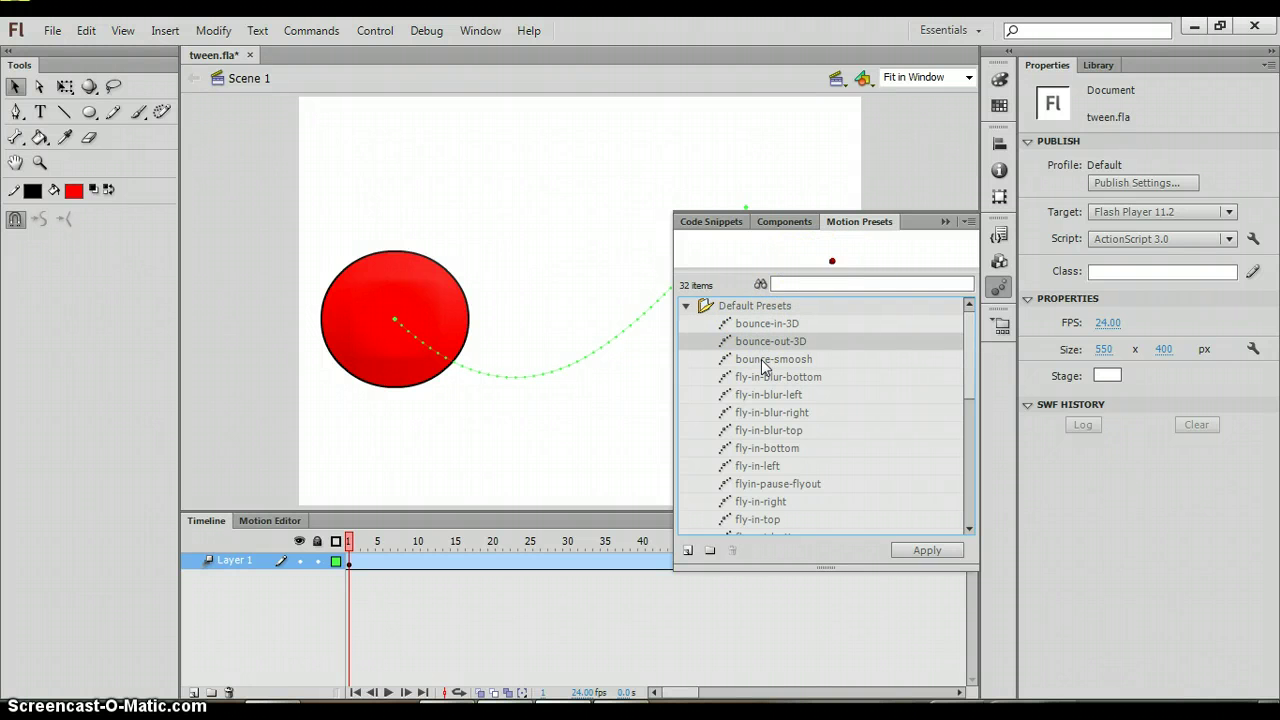
click(761, 359)
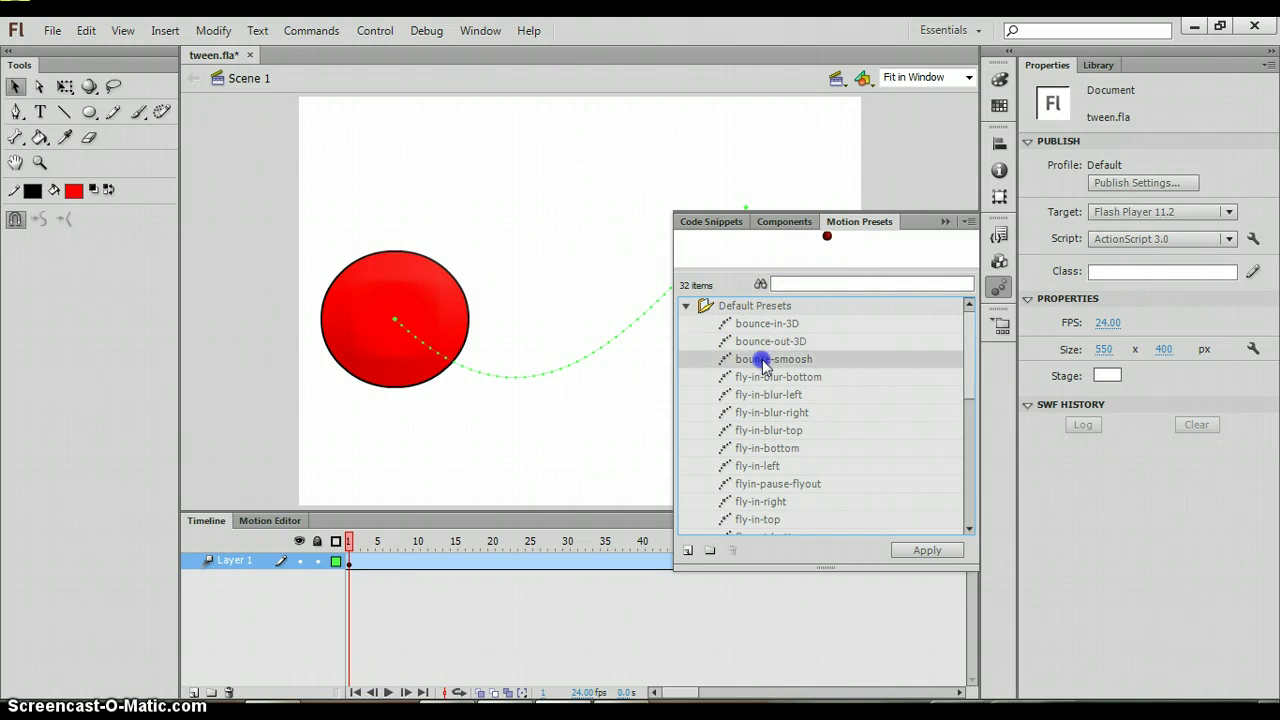
click(918, 552)
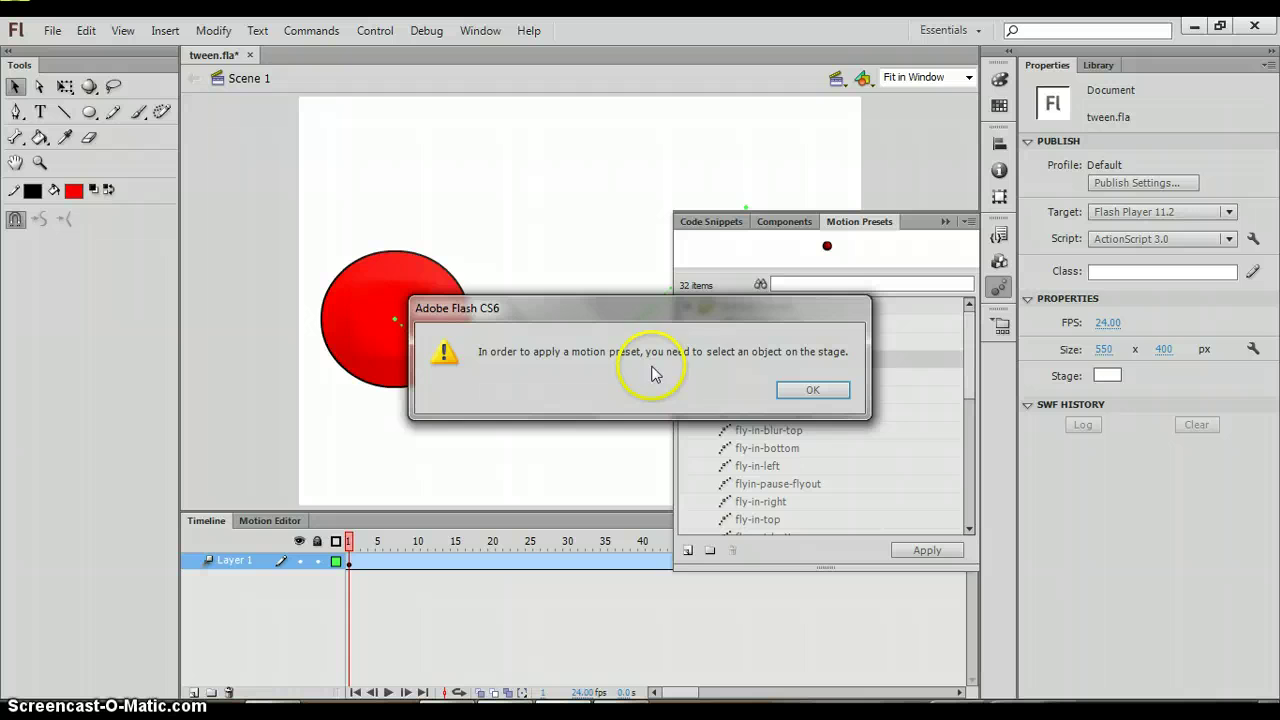
- Dismiss the warning, select the red circle and apply bounce-smoosh, replacing its existing motion
click(808, 390)
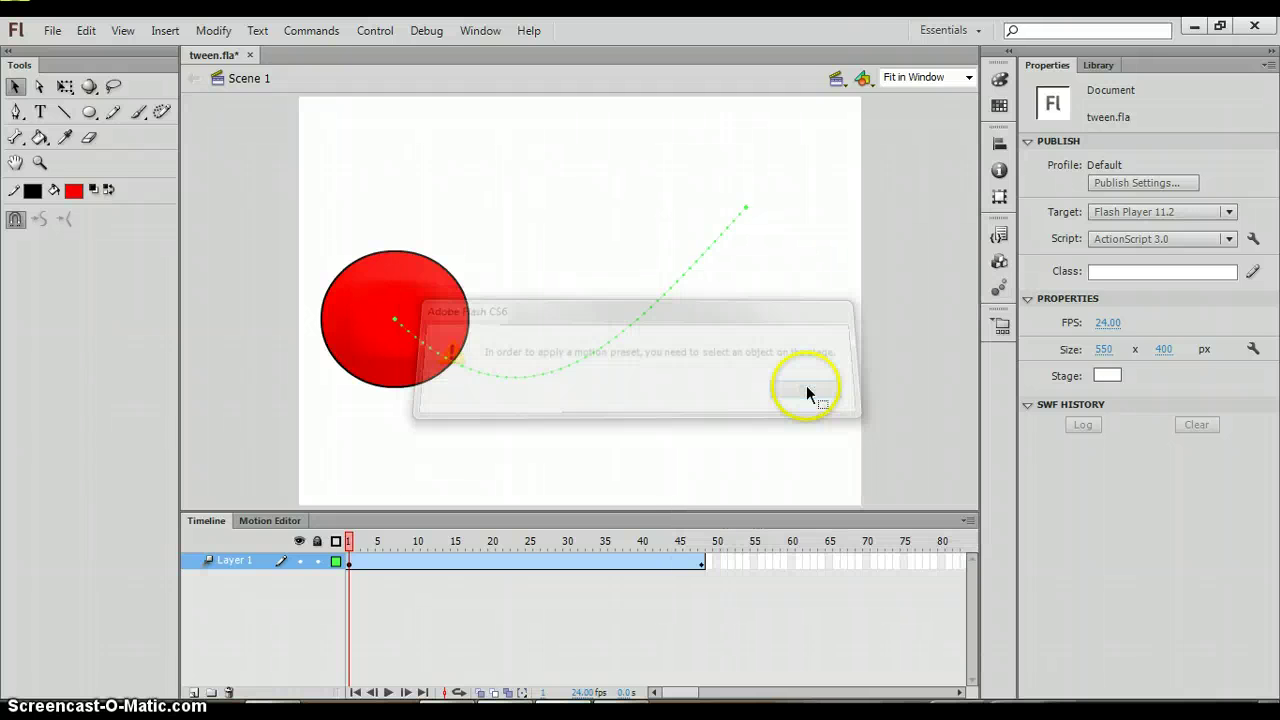
click(409, 294)
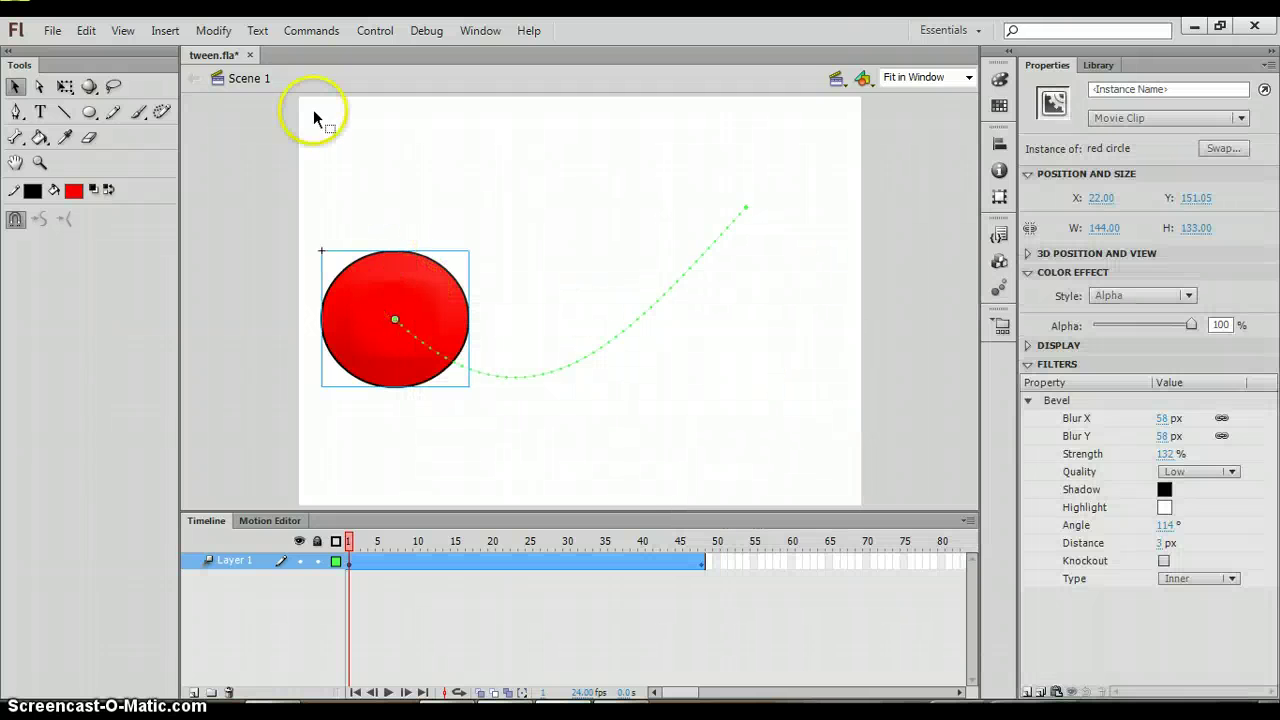
click(466, 32)
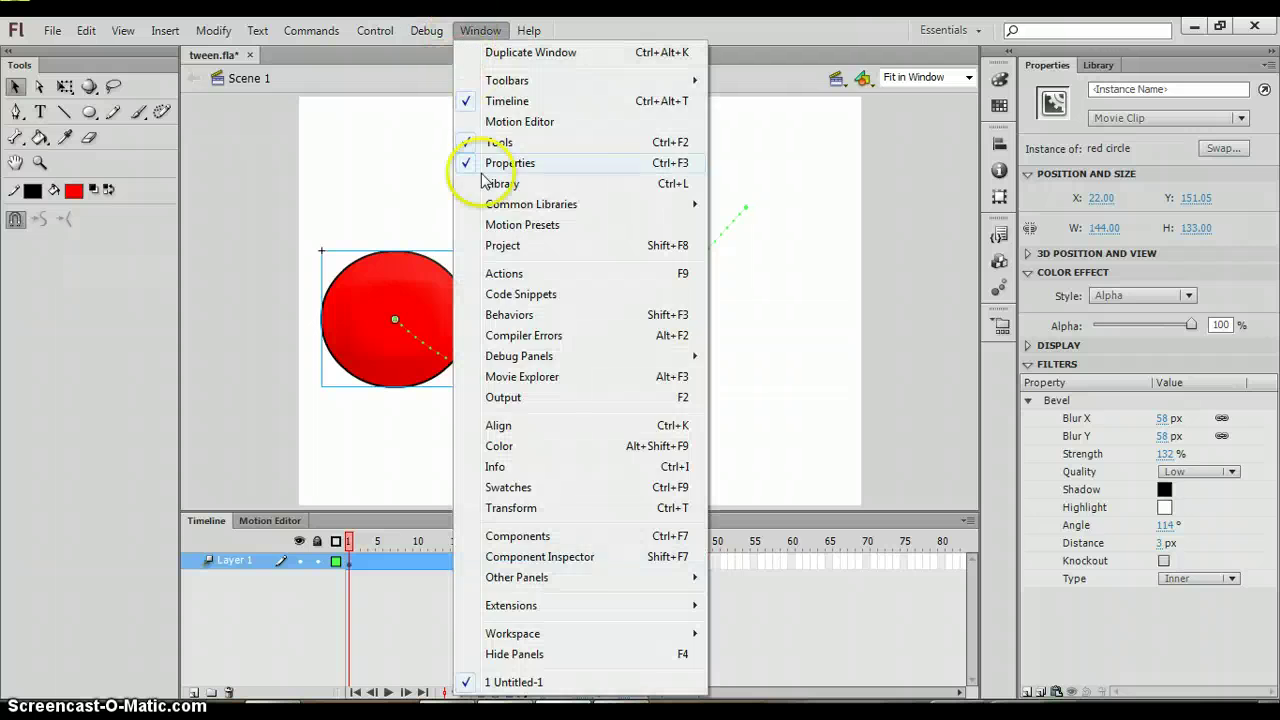
click(493, 226)
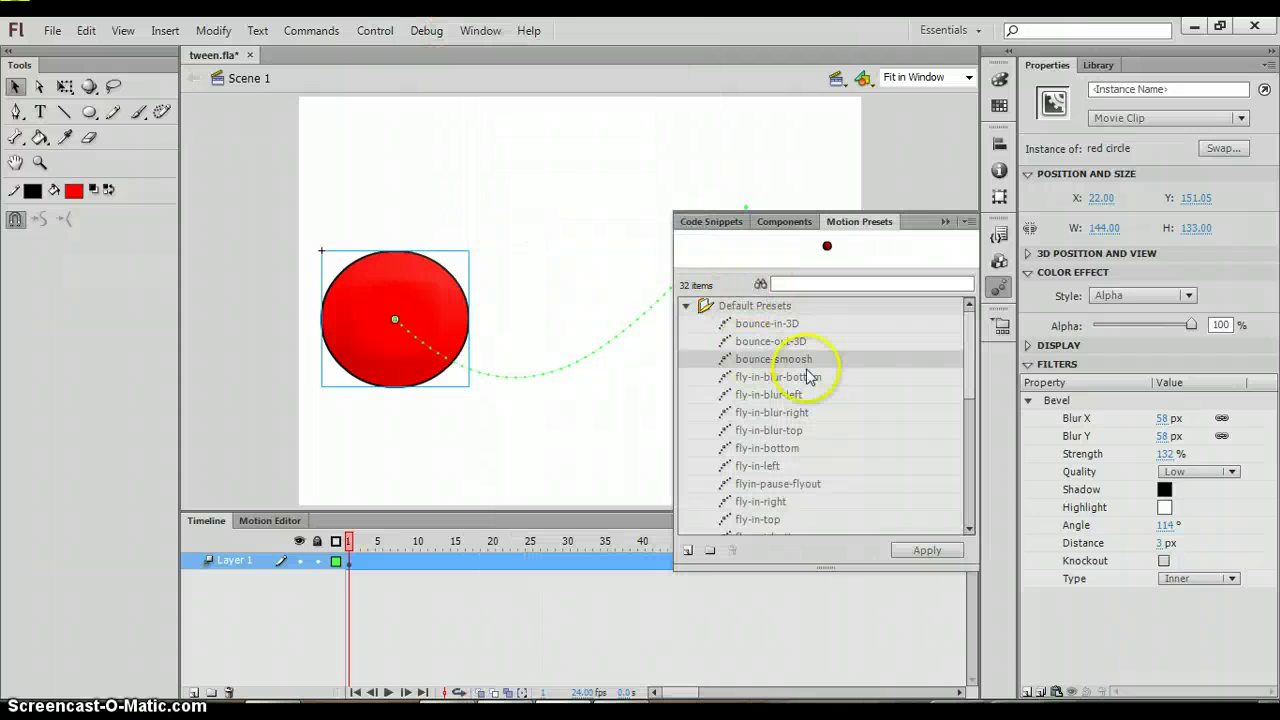
click(902, 550)
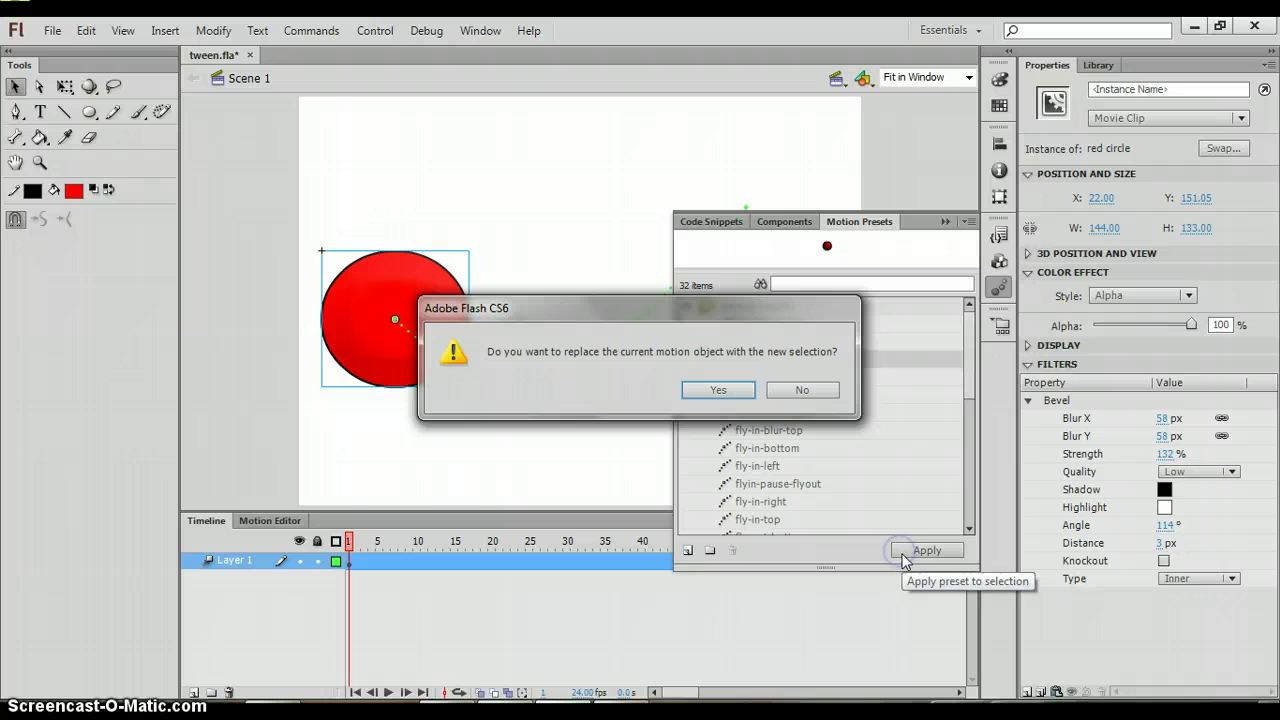
click(713, 392)
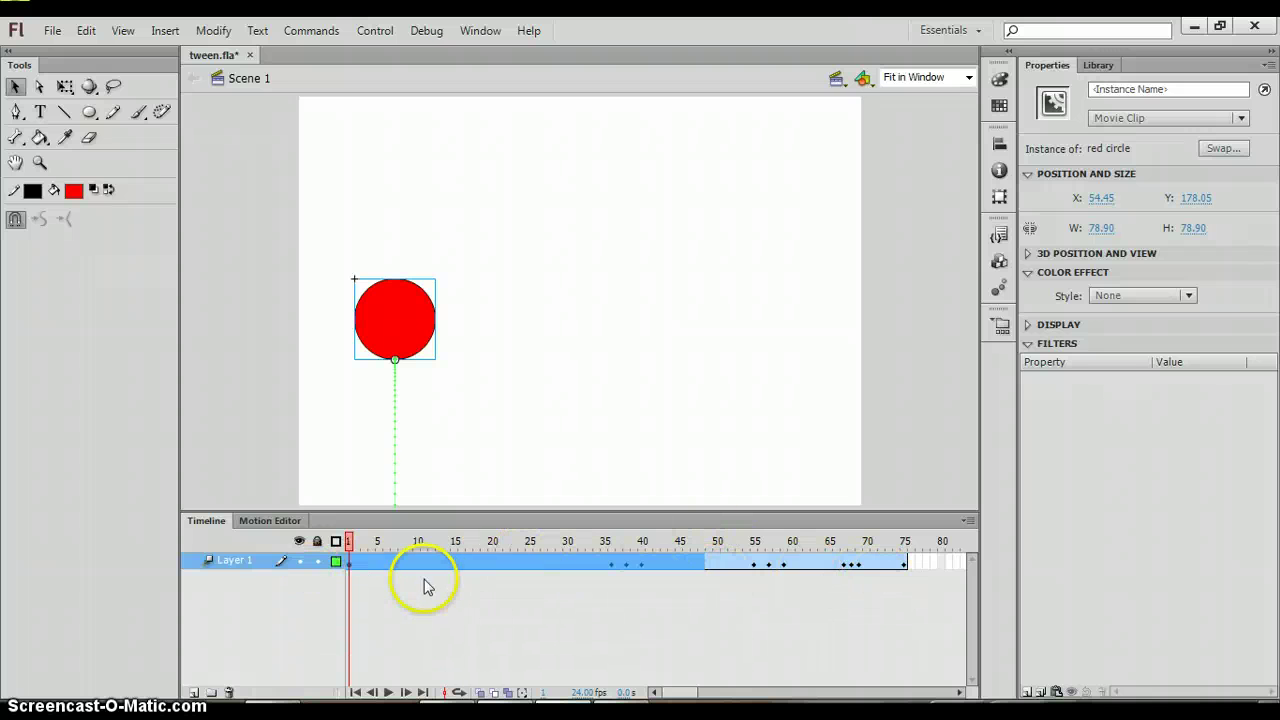
- Preview the bounce, then move the circle at frame 1 up near the top of the stage
key(Return)
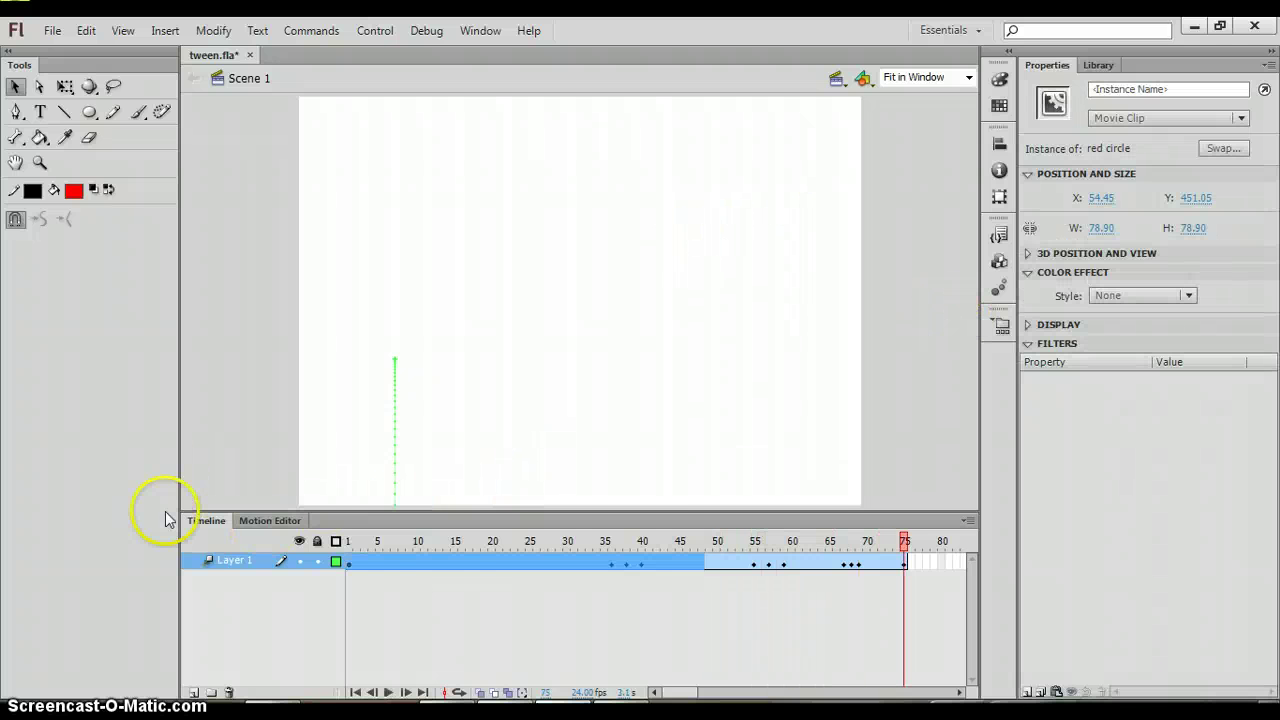
click(358, 572)
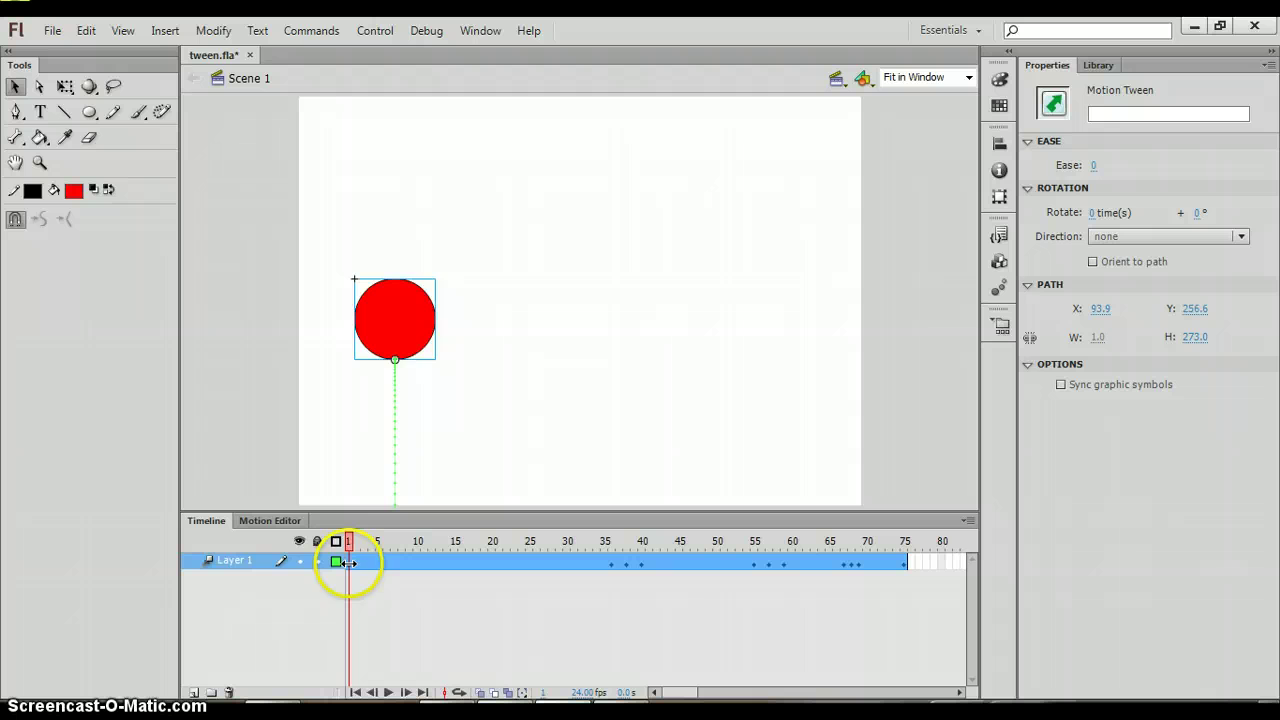
click(400, 316)
drag(403, 322, 405, 151)
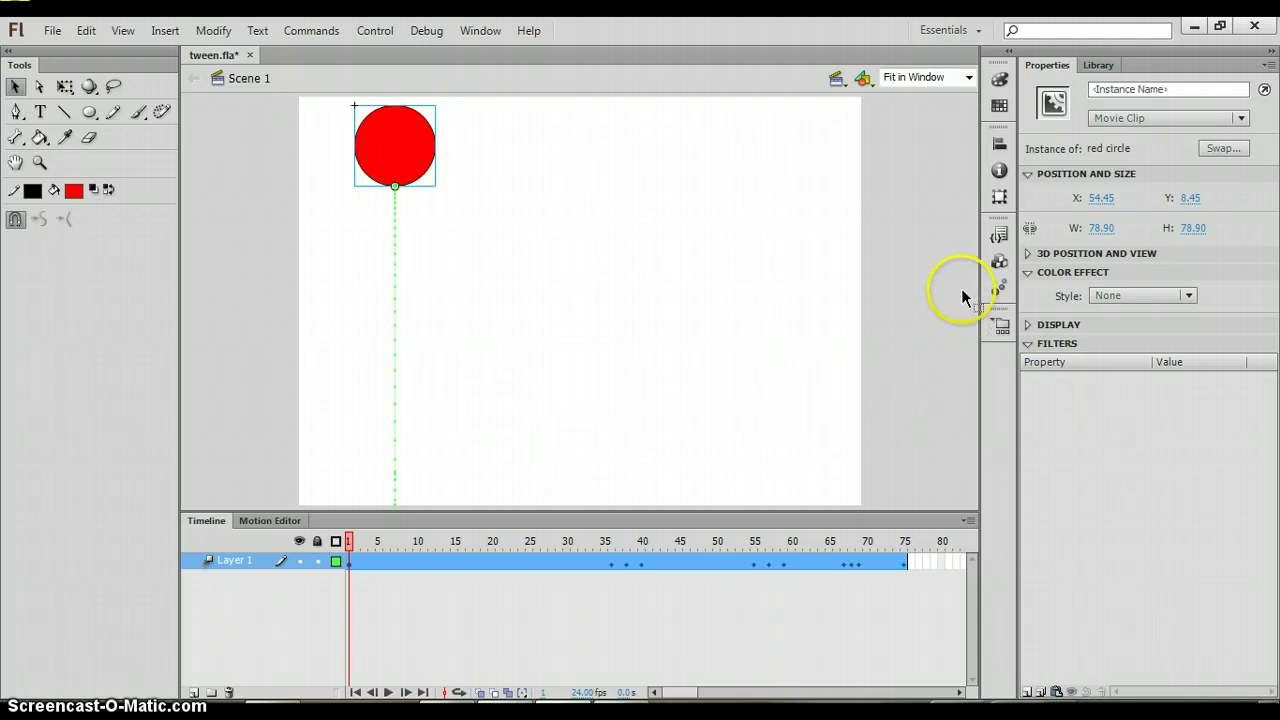
- Replay the animation, then drag the motion path's top endpoint higher at the final frame
click(720, 323)
key(Return)
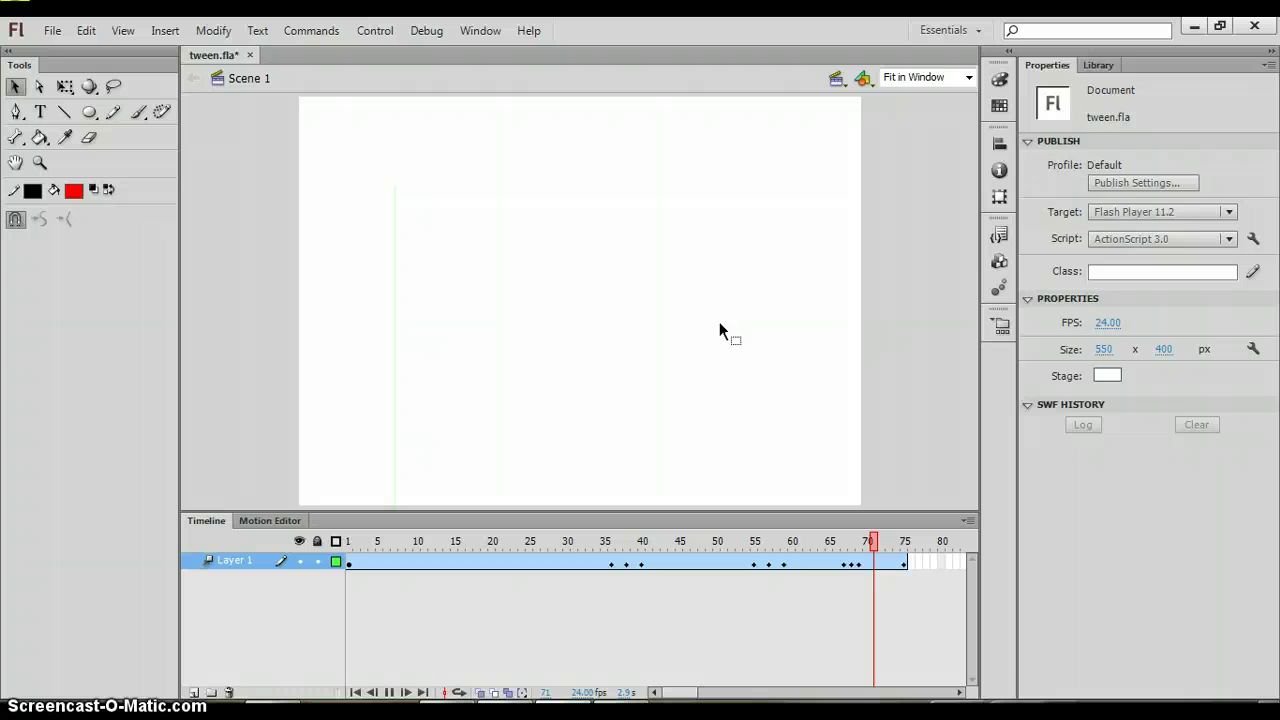
click(613, 312)
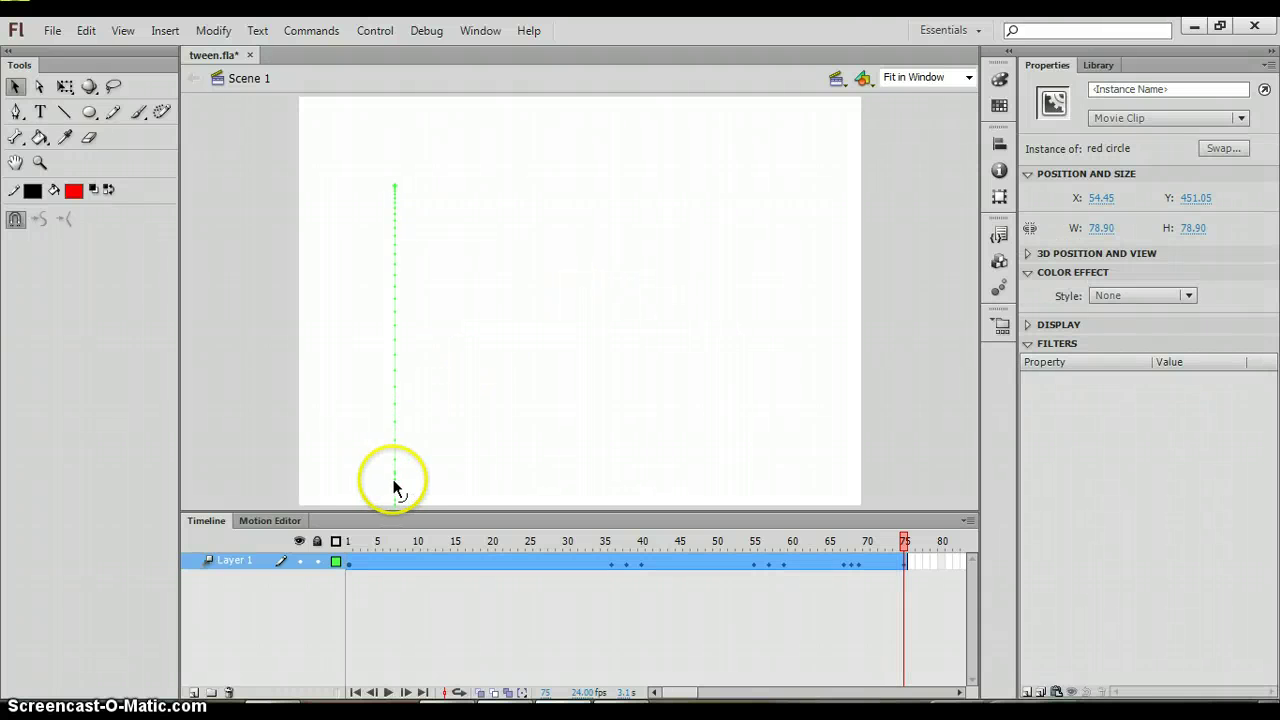
drag(393, 479, 389, 337)
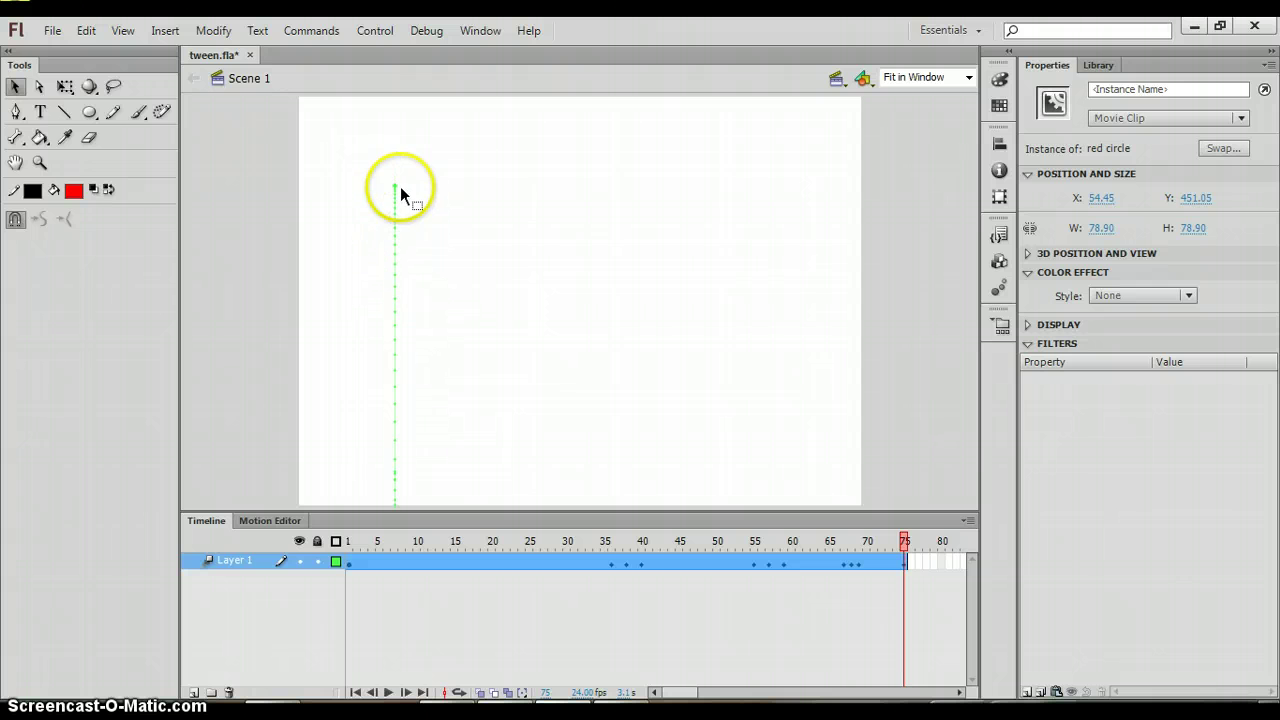
drag(394, 185, 393, 152)
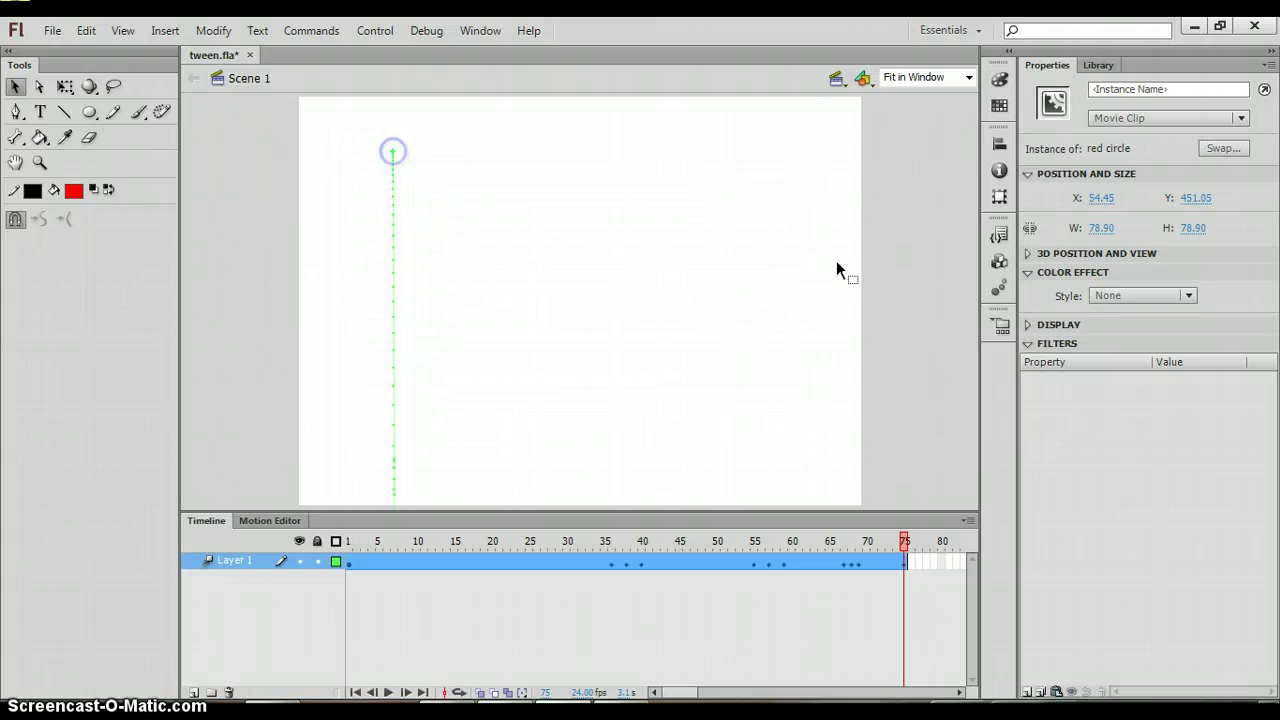
- Zoom to 50% and drag the off-stage end-frame circle up onto the stage bottom
click(967, 79)
click(918, 144)
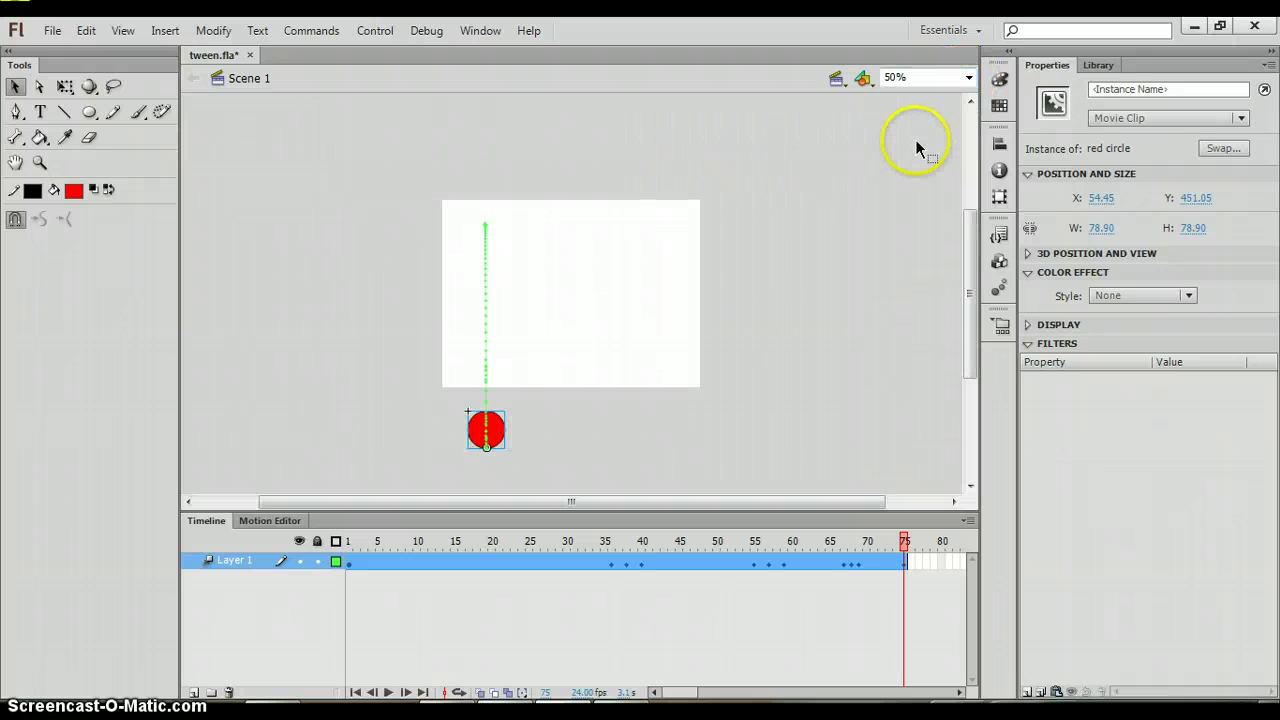
click(485, 449)
drag(485, 449, 486, 376)
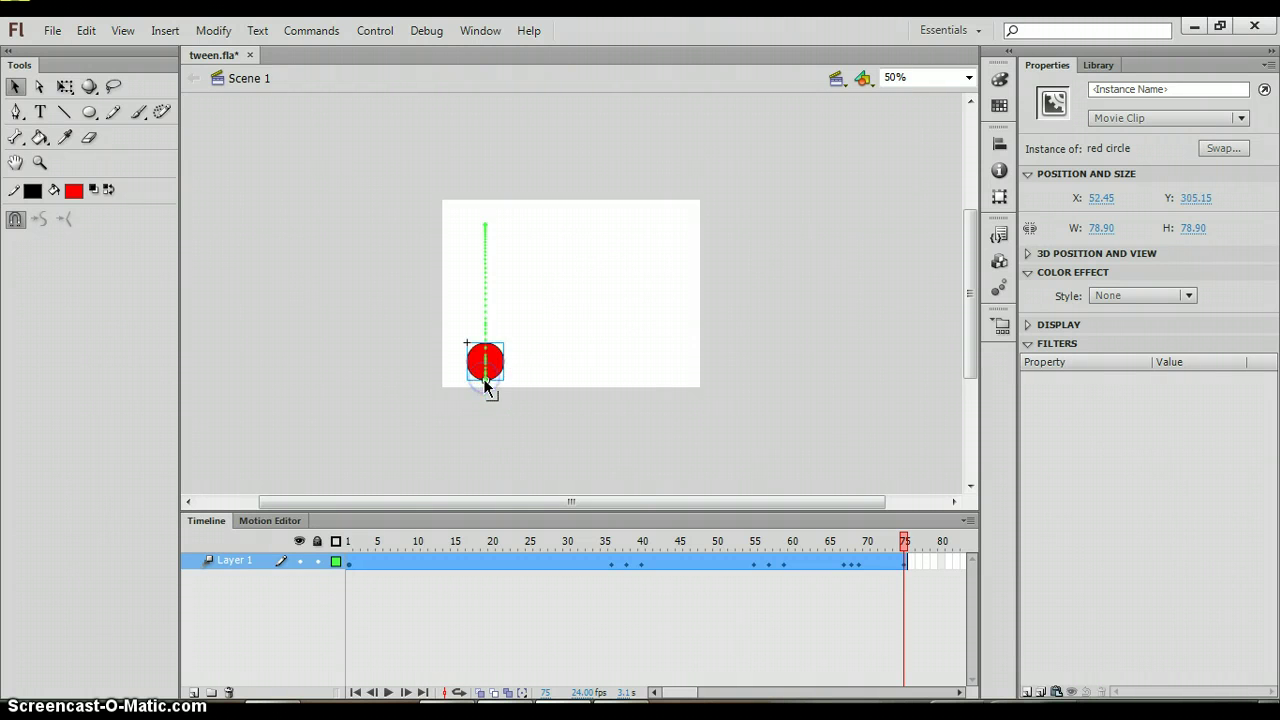
- Fit the stage in the window, nudge the landing circle slightly lower, and replay the bounce
click(967, 79)
click(960, 94)
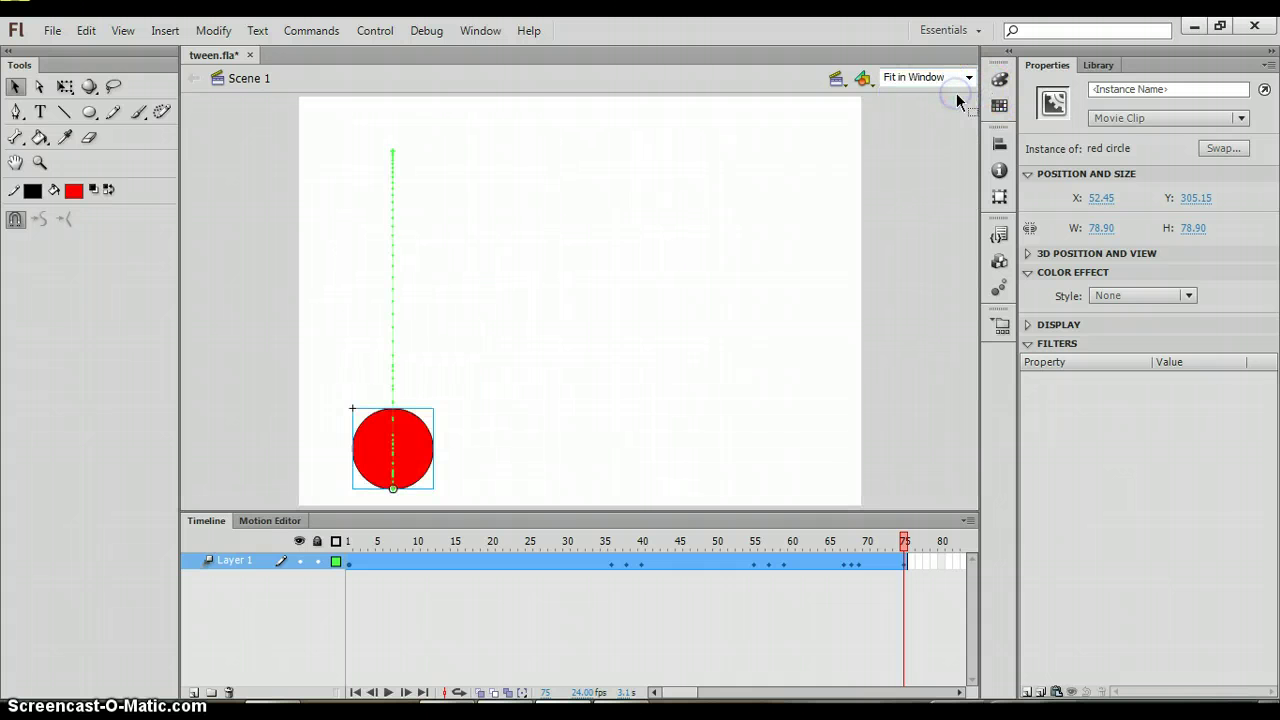
key(Return)
click(396, 476)
drag(395, 497, 395, 509)
key(Return)
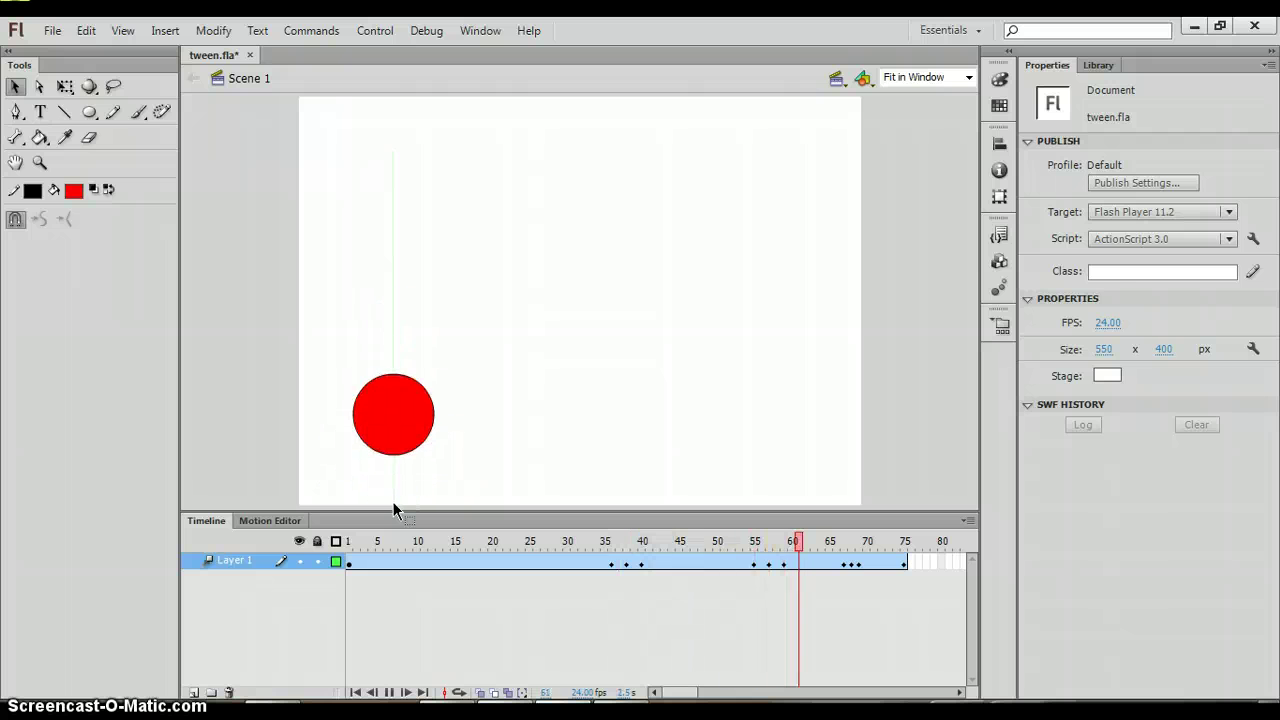
key(Return)
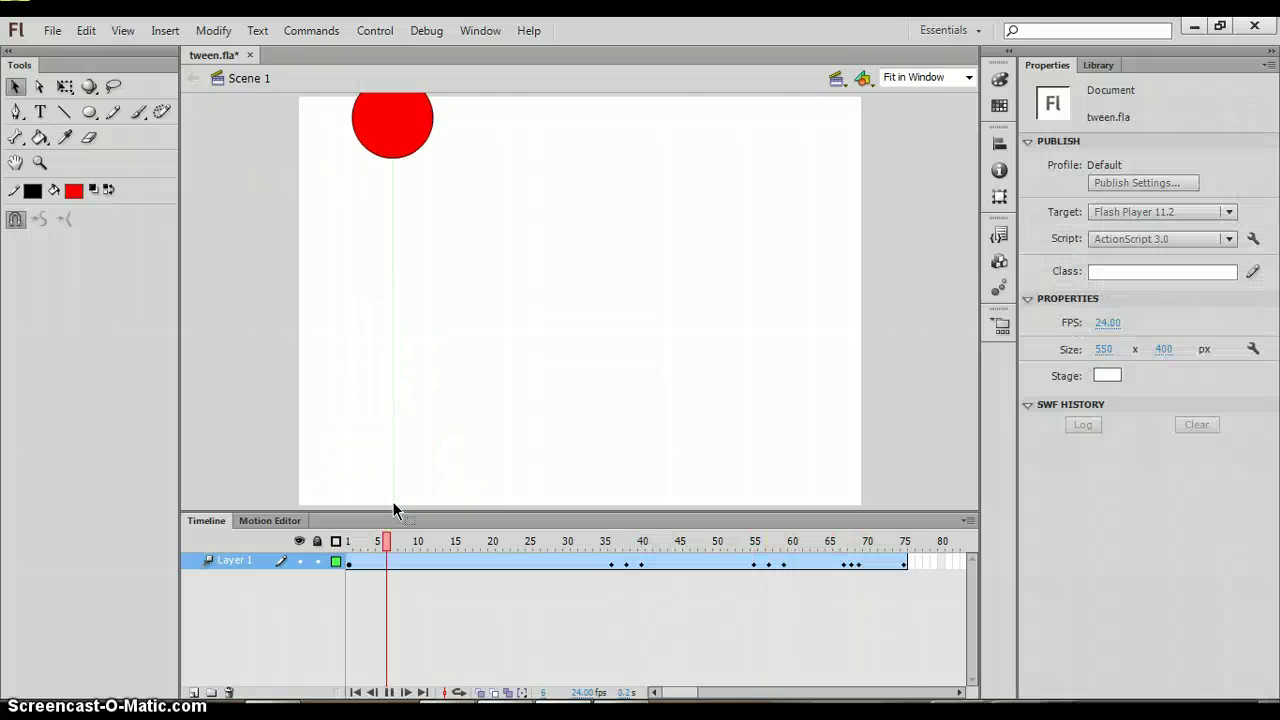